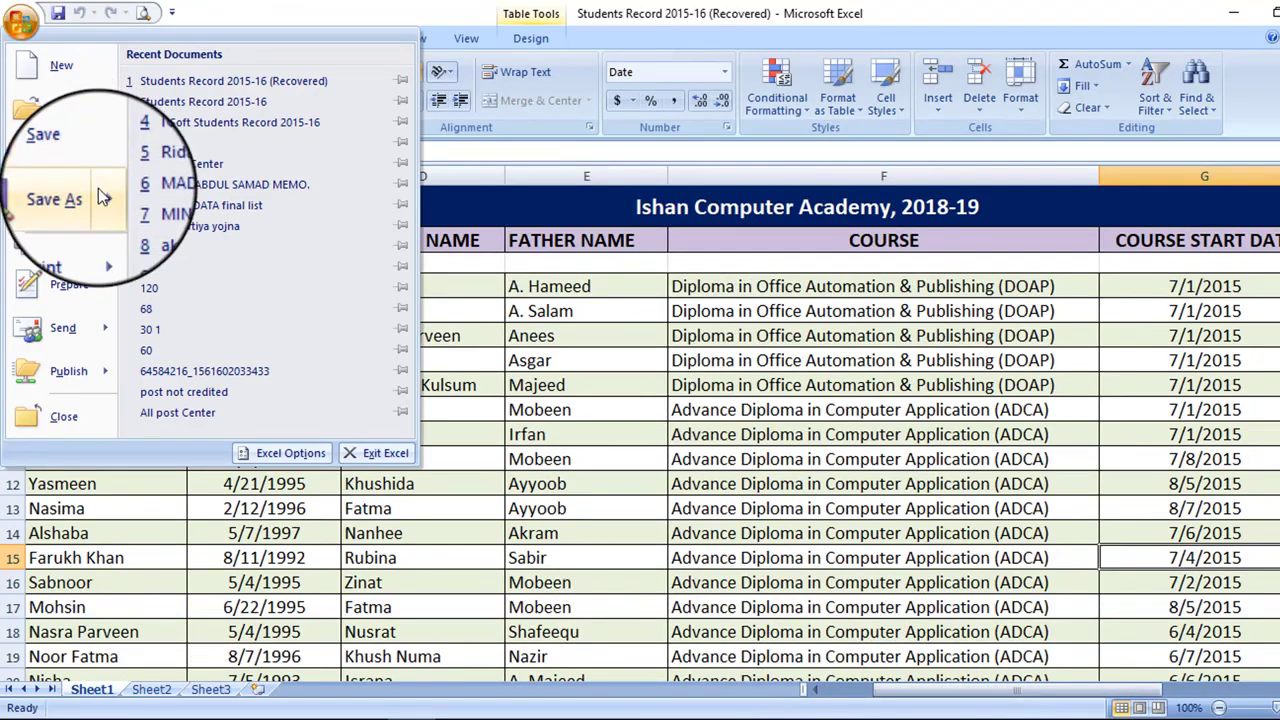
Examine the first page of the student table in Print Preview from header to last row, and close the preview
{"action": "mouse_move", "coordinate": [87, 252]}
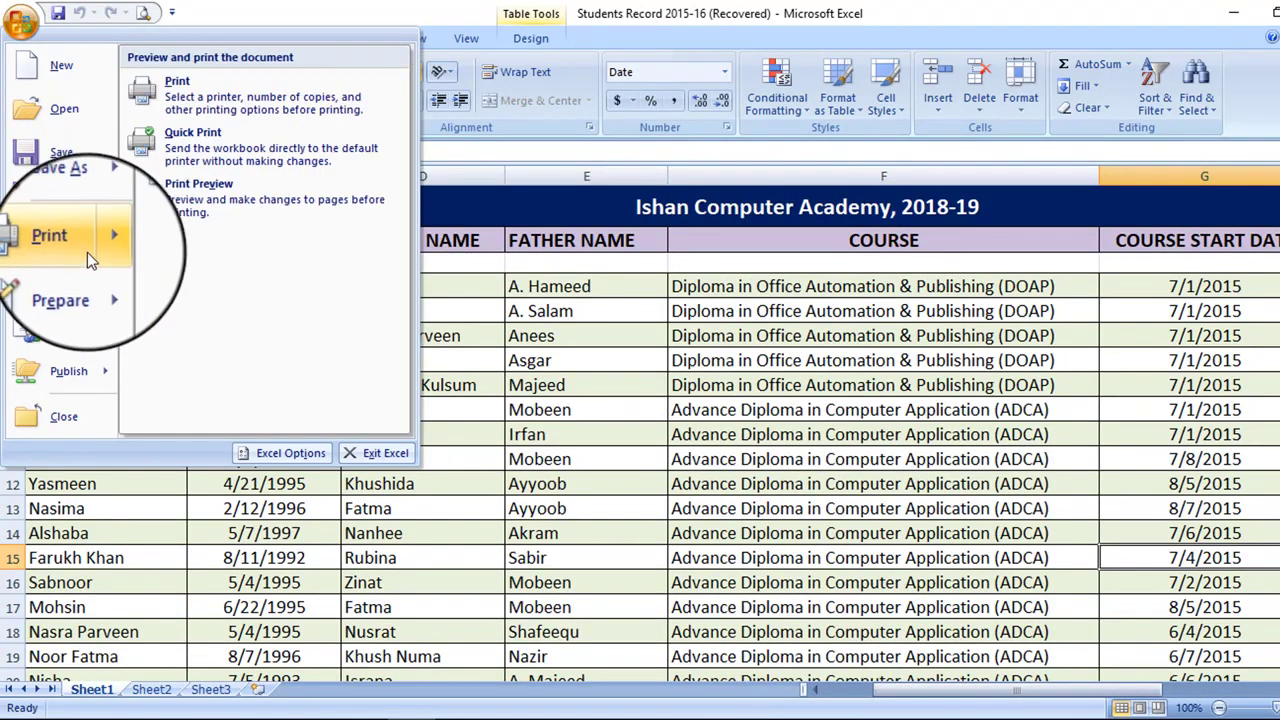
{"action": "left_click", "coordinate": [203, 193]}
{"action": "left_click", "coordinate": [596, 256]}
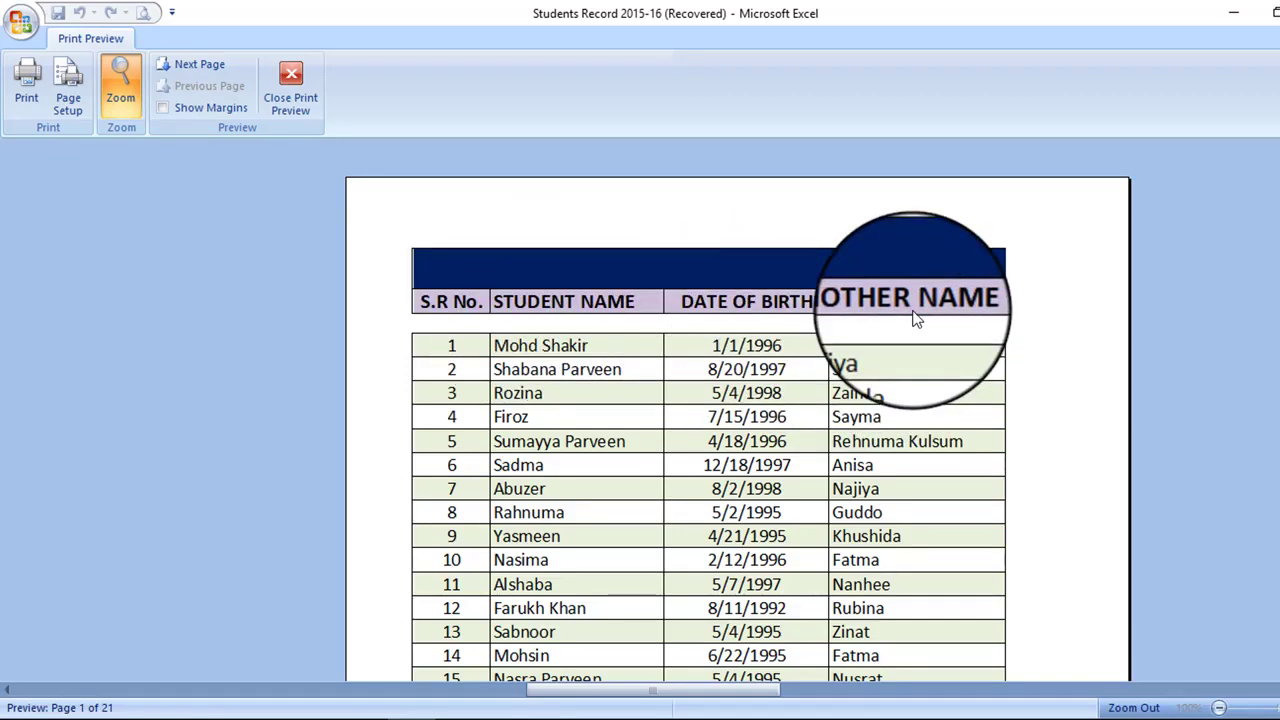
{"action": "scroll", "coordinate": [916, 318], "scroll_direction": "down", "scroll_amount": 8}
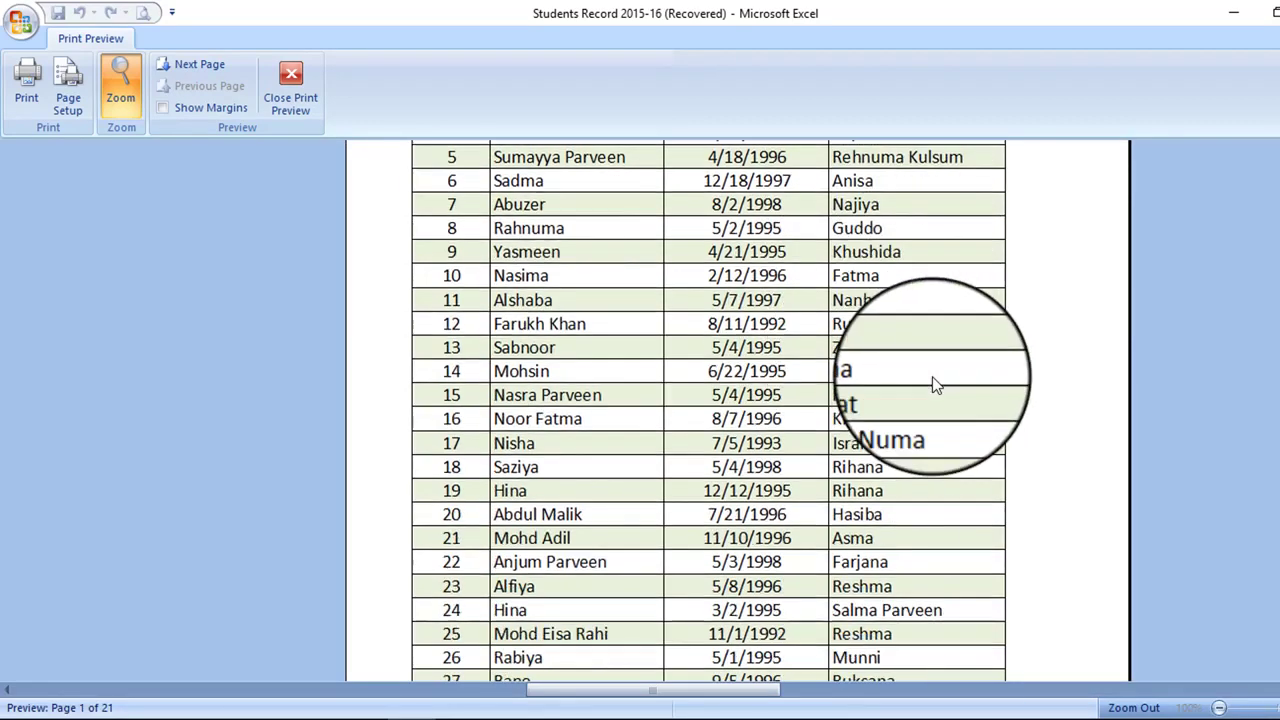
{"action": "scroll", "coordinate": [908, 471], "scroll_direction": "down", "scroll_amount": 3}
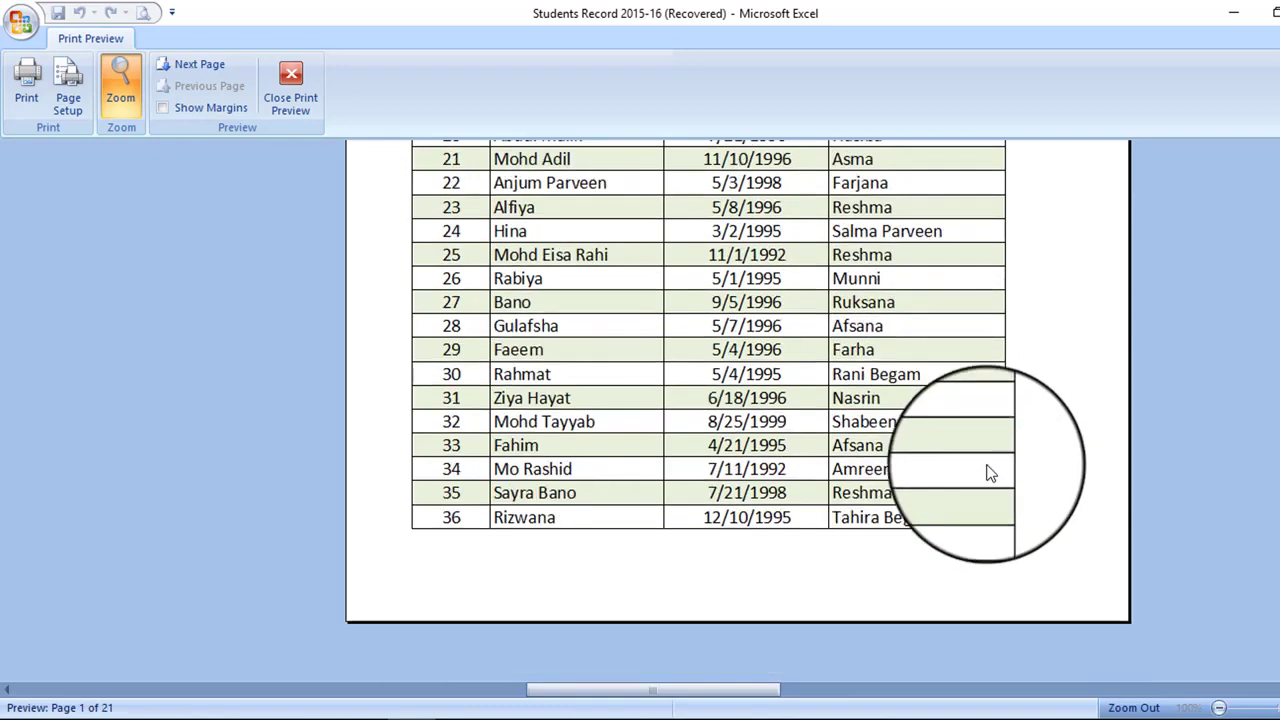
{"action": "scroll", "coordinate": [905, 469], "scroll_direction": "up", "scroll_amount": 9}
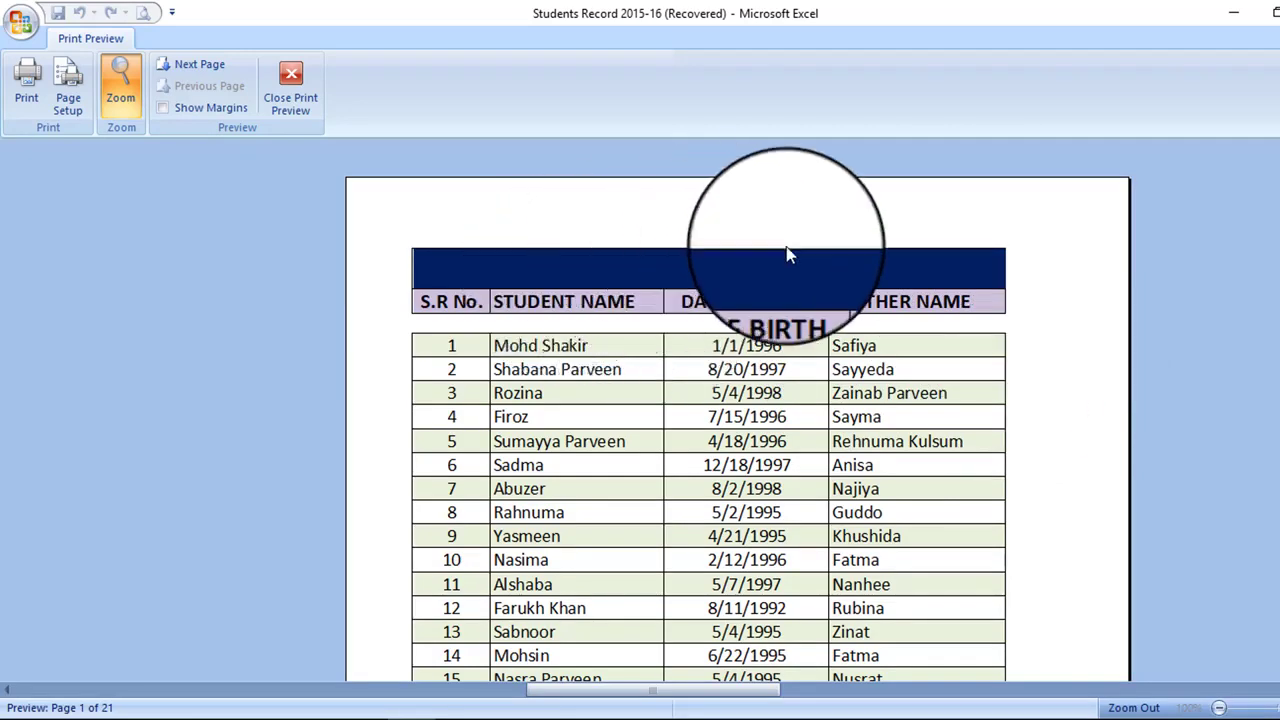
{"action": "left_click", "coordinate": [293, 105]}
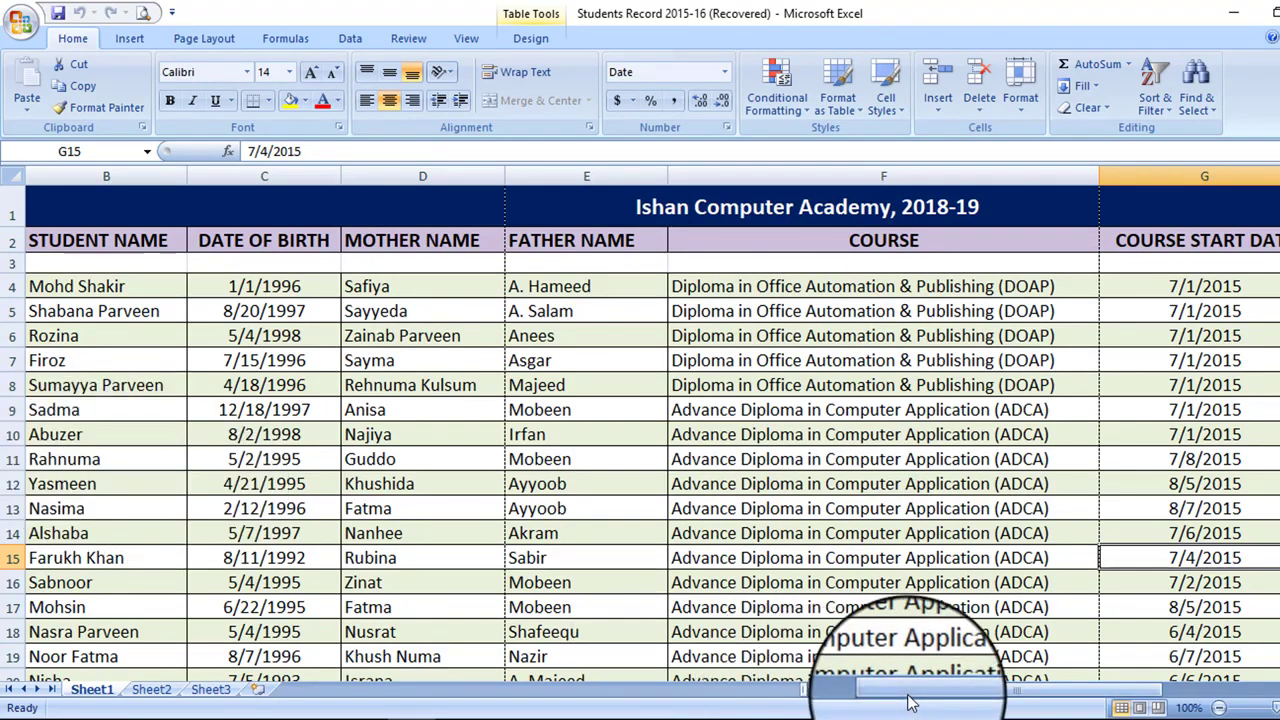
Display the student record sheet in Page Layout view and look over its page breaks
{"action": "left_click_drag", "start_coordinate": [908, 693], "coordinate": [840, 692]}
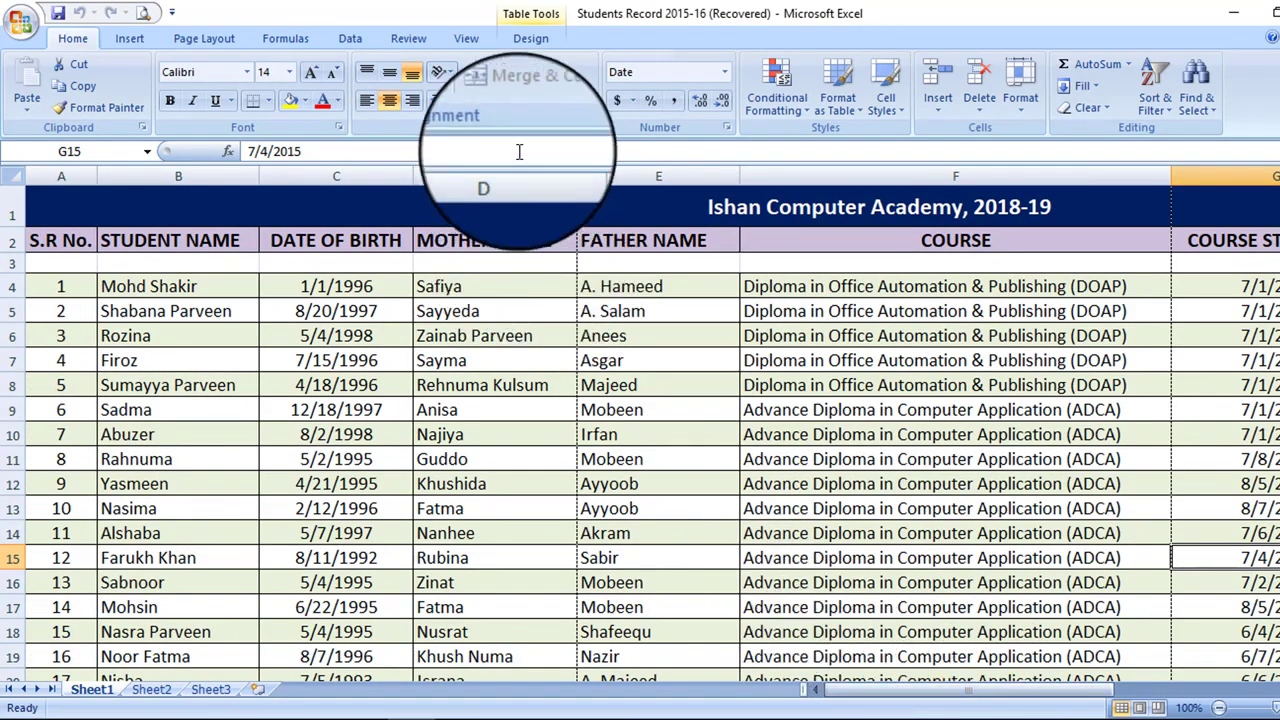
{"action": "left_click", "coordinate": [472, 43]}
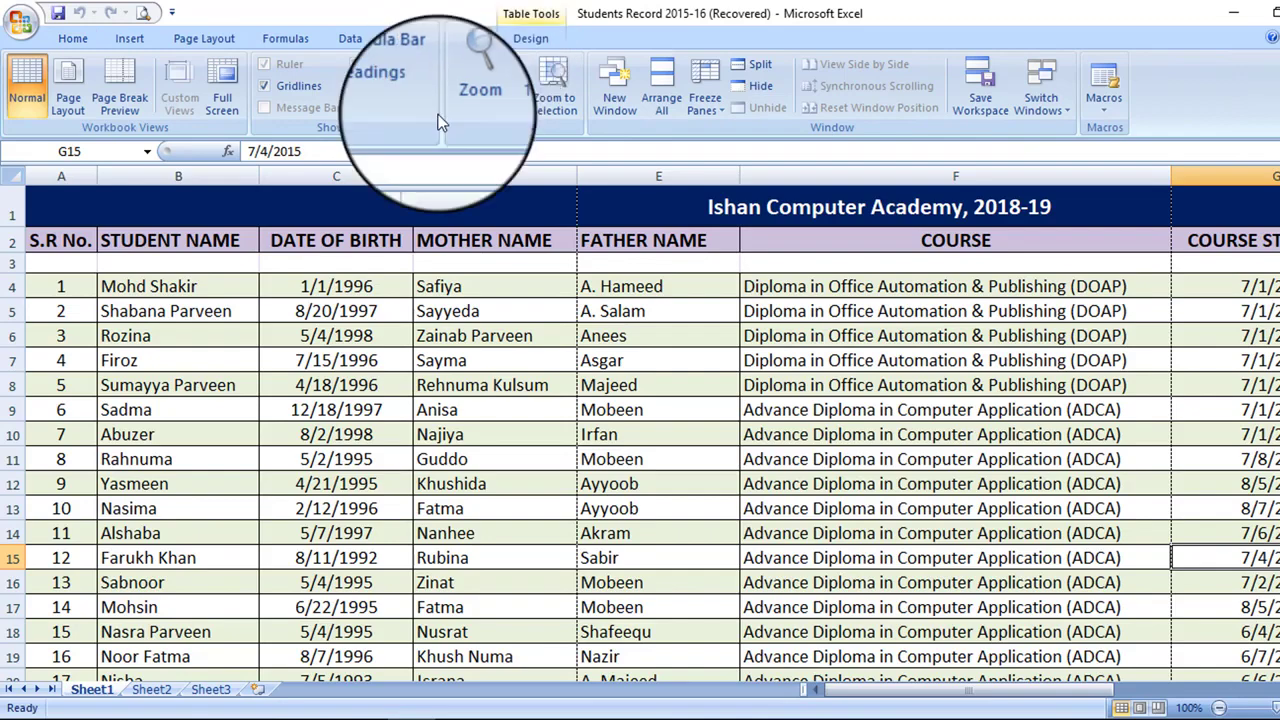
{"action": "left_click", "coordinate": [69, 83]}
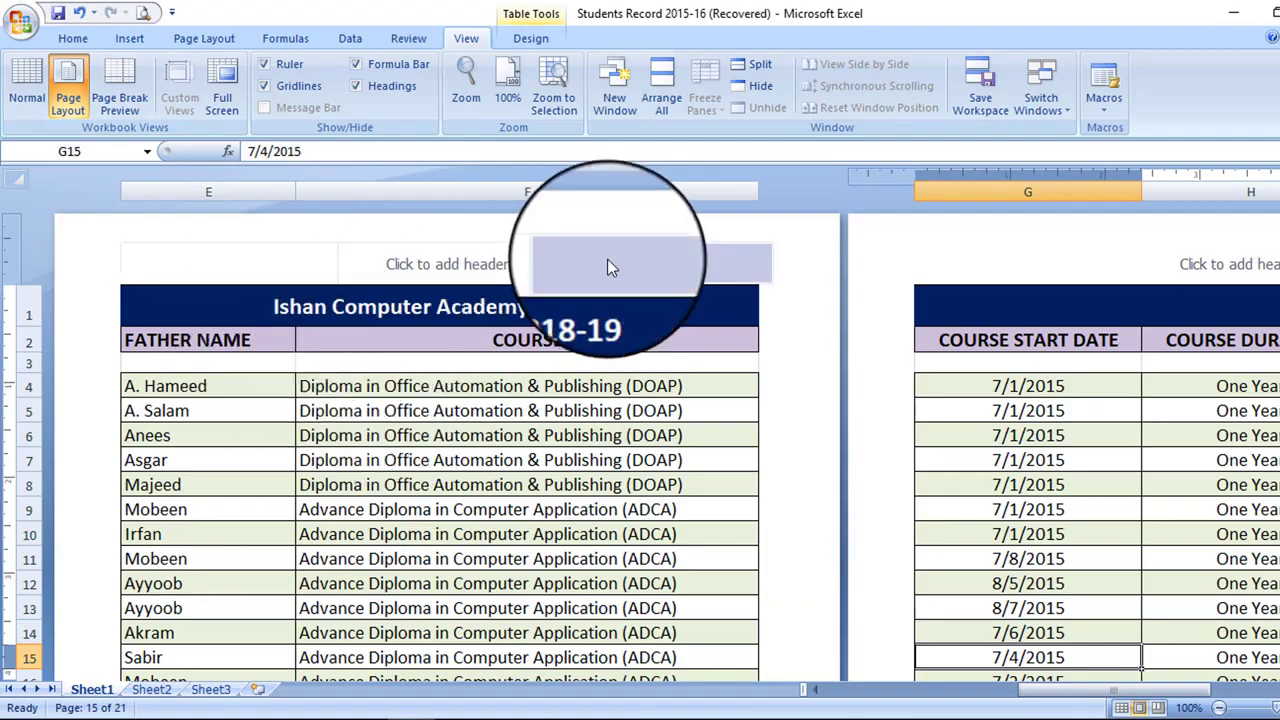
{"action": "scroll", "coordinate": [640, 370], "scroll_direction": "down", "scroll_amount": 7}
{"action": "scroll", "coordinate": [610, 460], "scroll_direction": "up", "scroll_amount": 5}
{"action": "scroll", "coordinate": [610, 462], "scroll_direction": "up", "scroll_amount": 3}
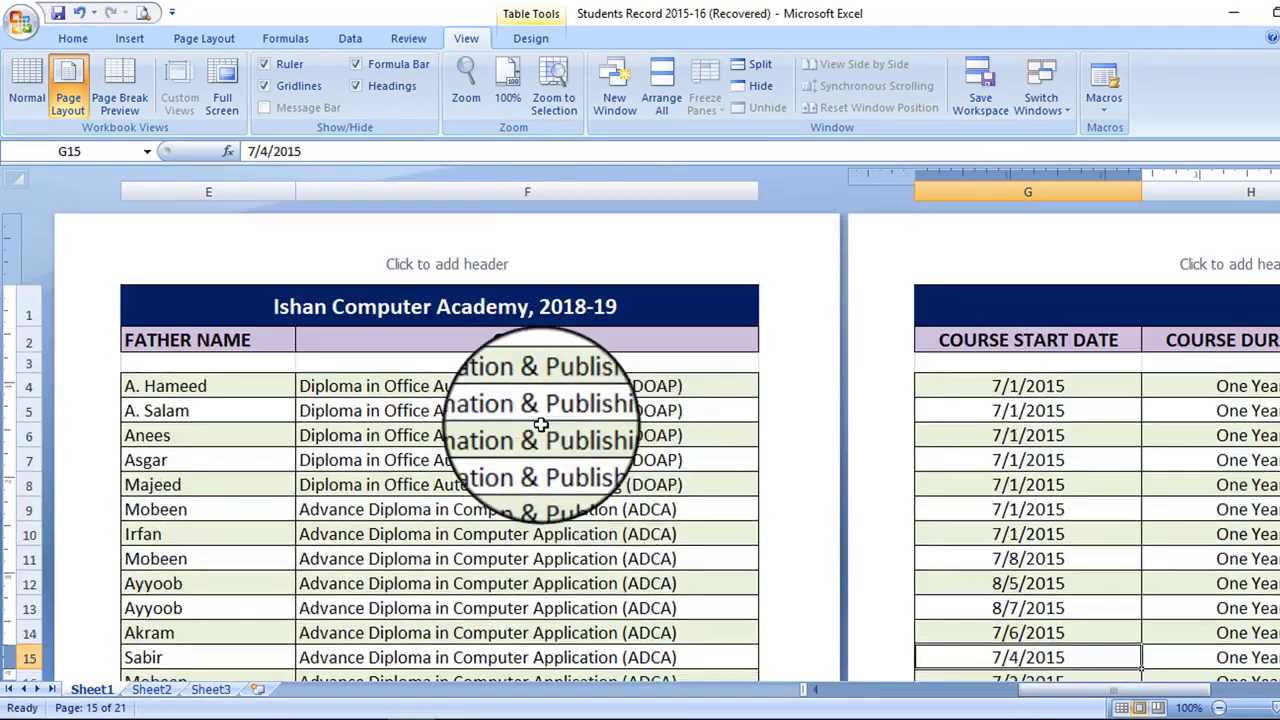
Set the sheet's page orientation to Landscape
{"action": "left_click", "coordinate": [73, 39]}
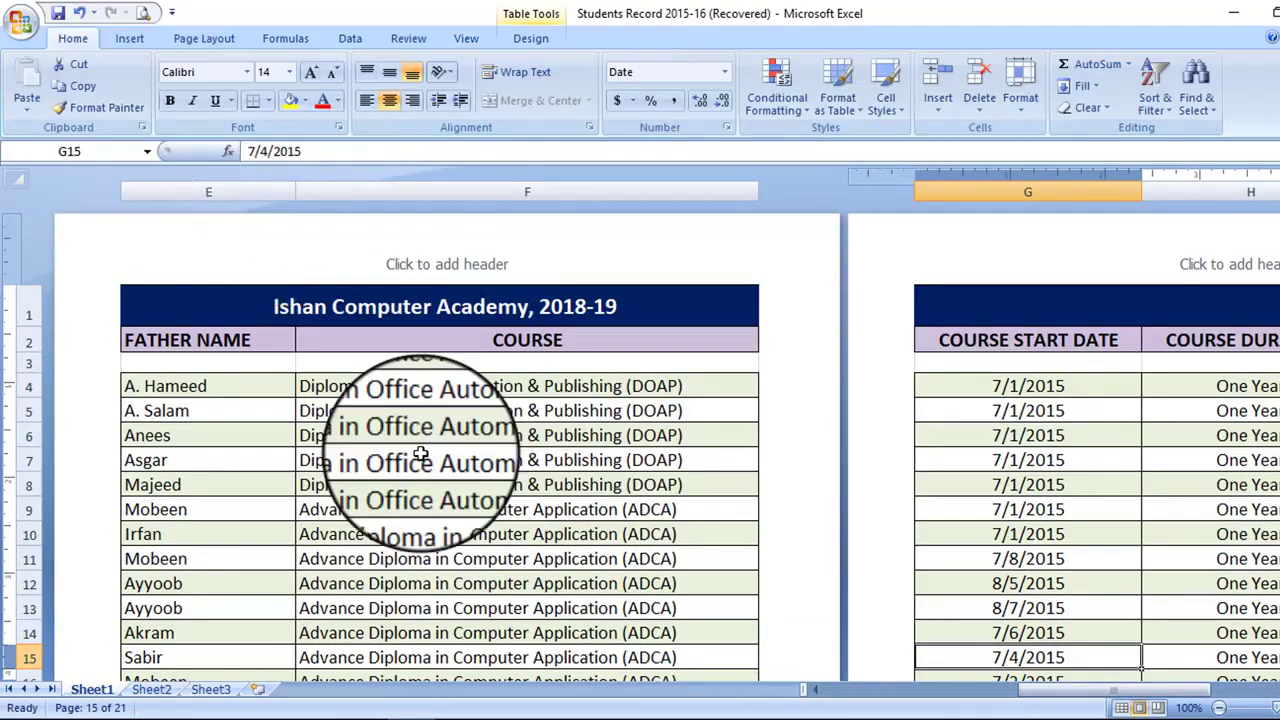
{"action": "left_click", "coordinate": [201, 40]}
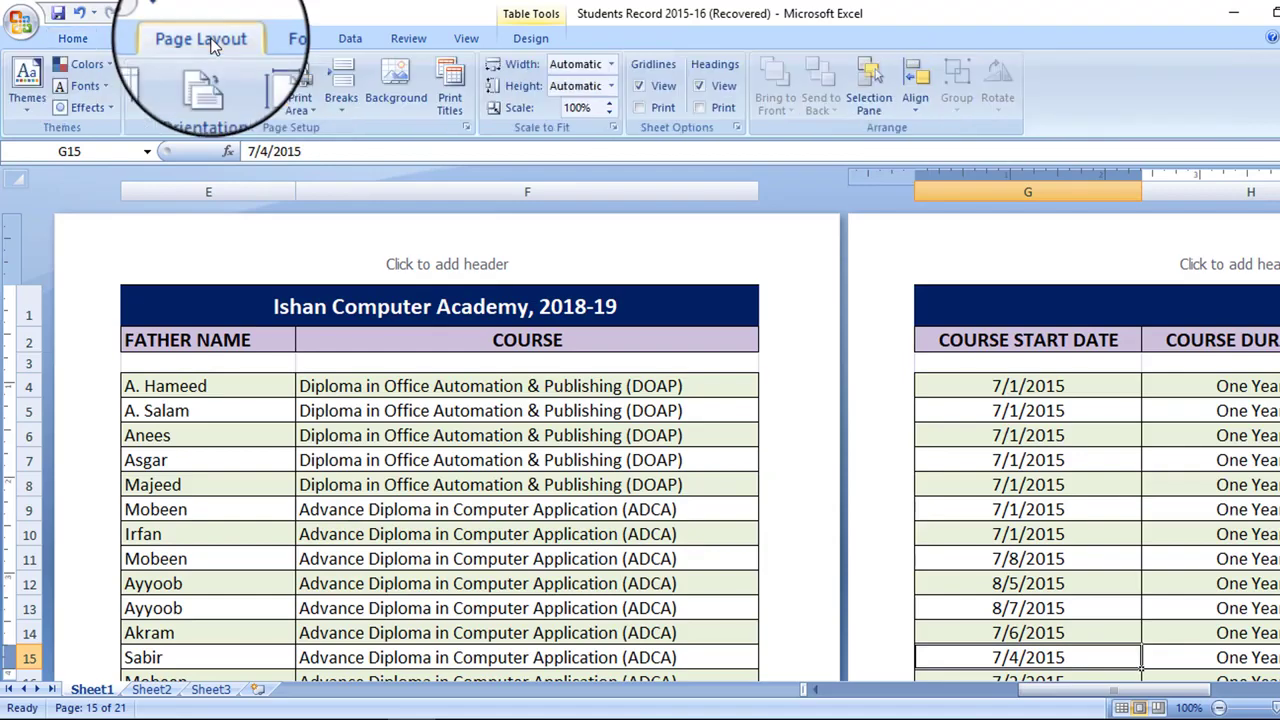
{"action": "left_click", "coordinate": [206, 112]}
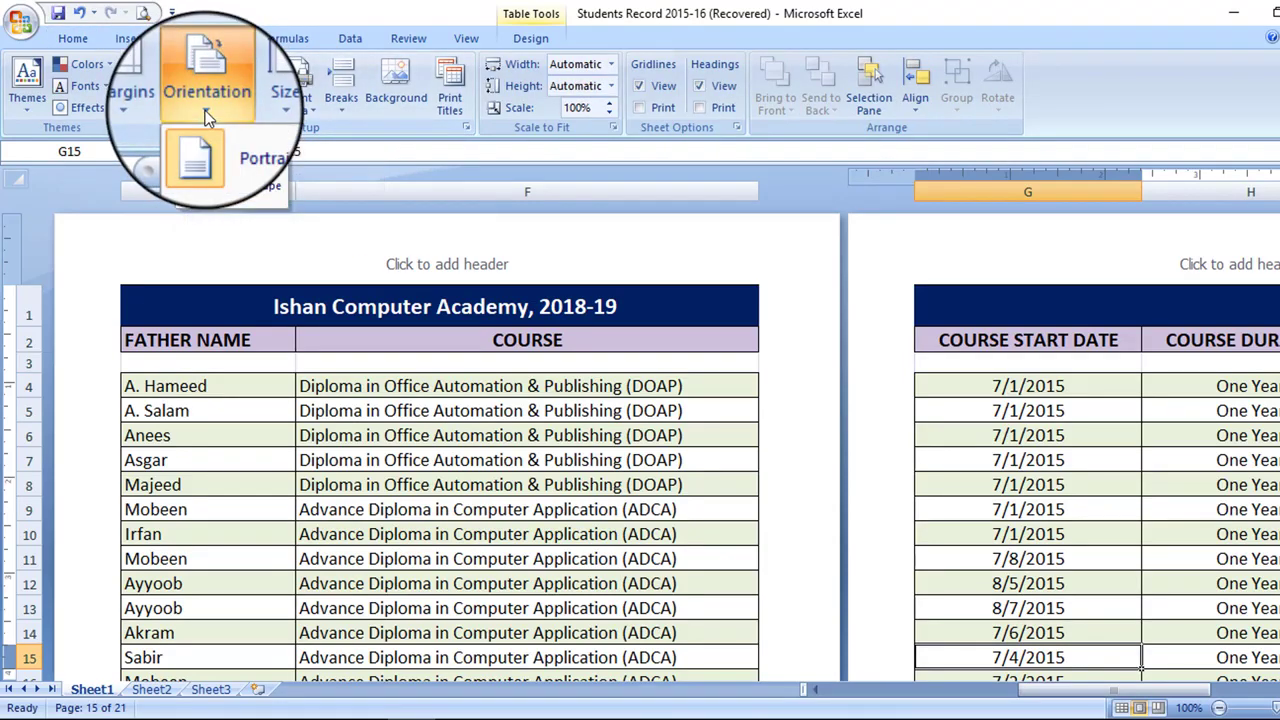
{"action": "left_click", "coordinate": [260, 190]}
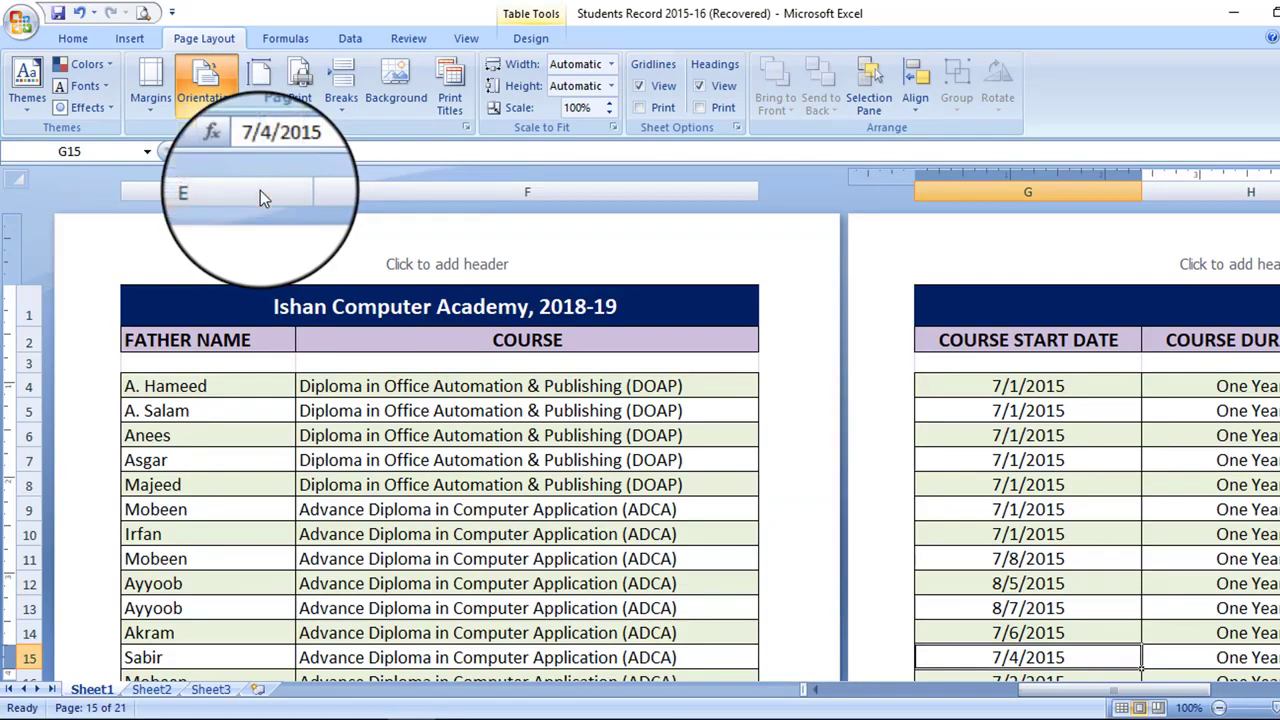
{"action": "scroll", "coordinate": [603, 494], "scroll_direction": "up", "scroll_amount": 3}
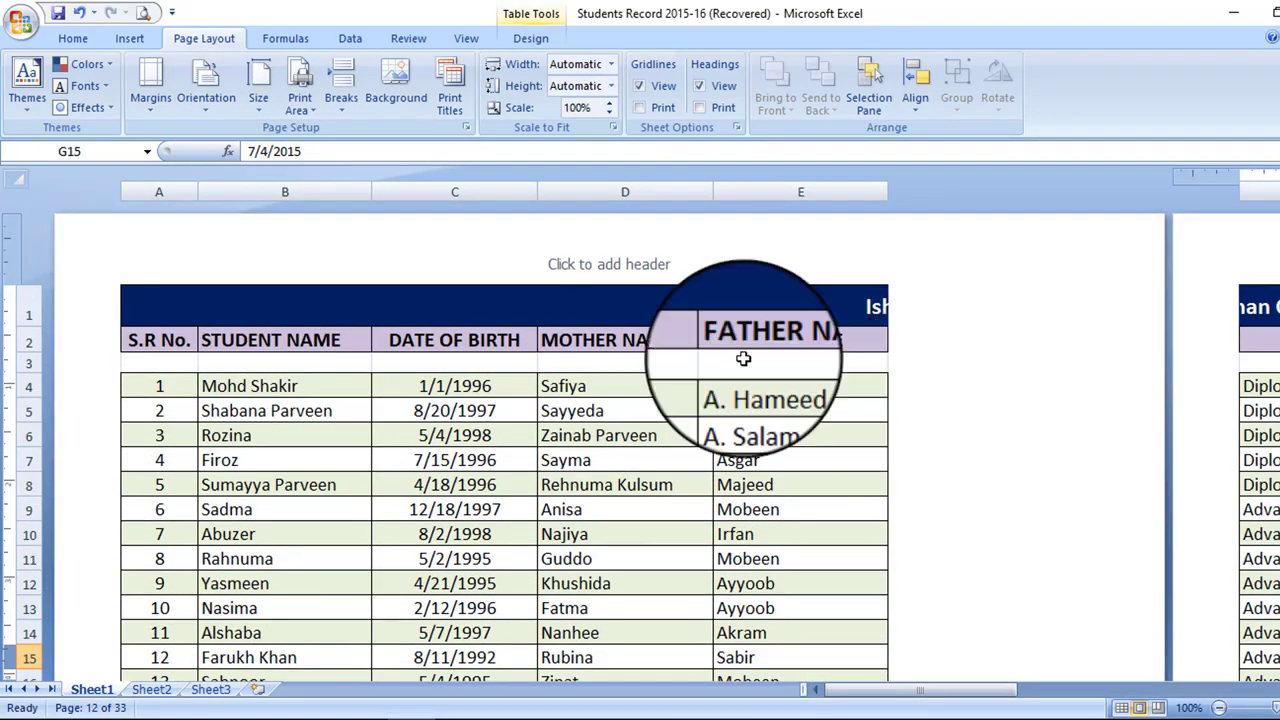
Switch the page orientation to Portrait to compare the layout, and return it to Landscape
{"action": "left_click", "coordinate": [199, 105]}
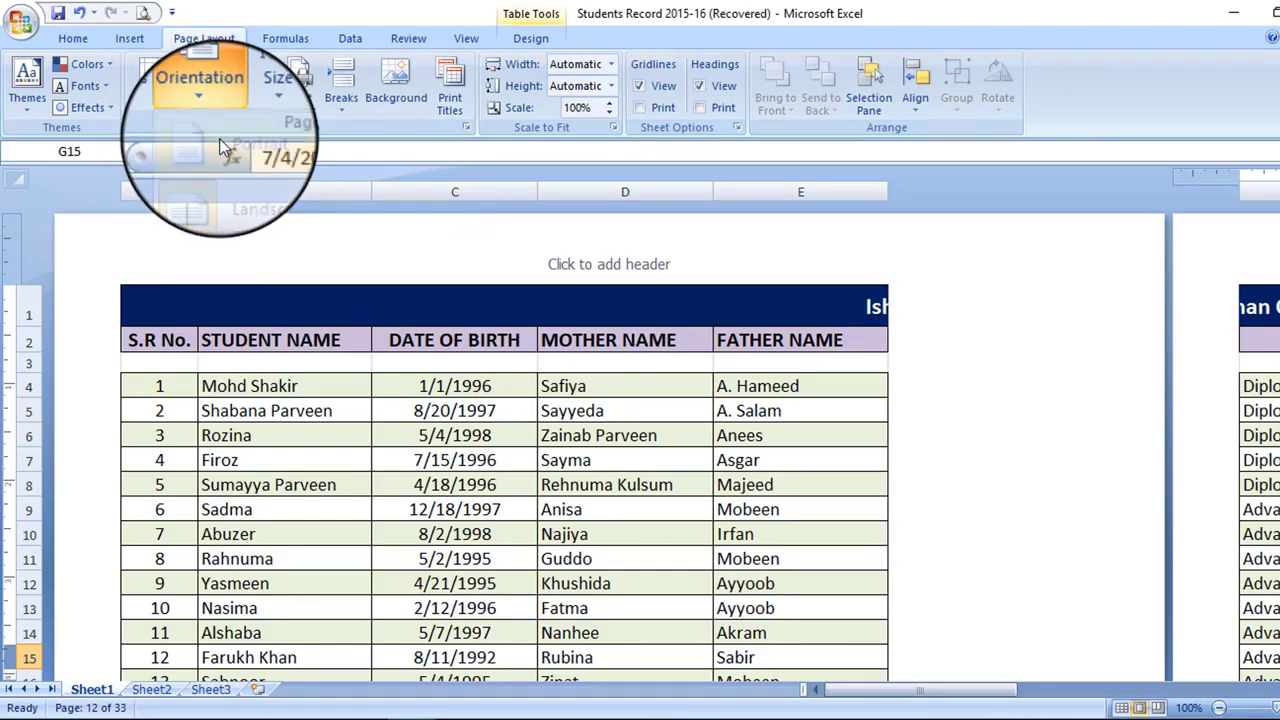
{"action": "left_click", "coordinate": [224, 148]}
{"action": "scroll", "coordinate": [470, 460], "scroll_direction": "down", "scroll_amount": 7}
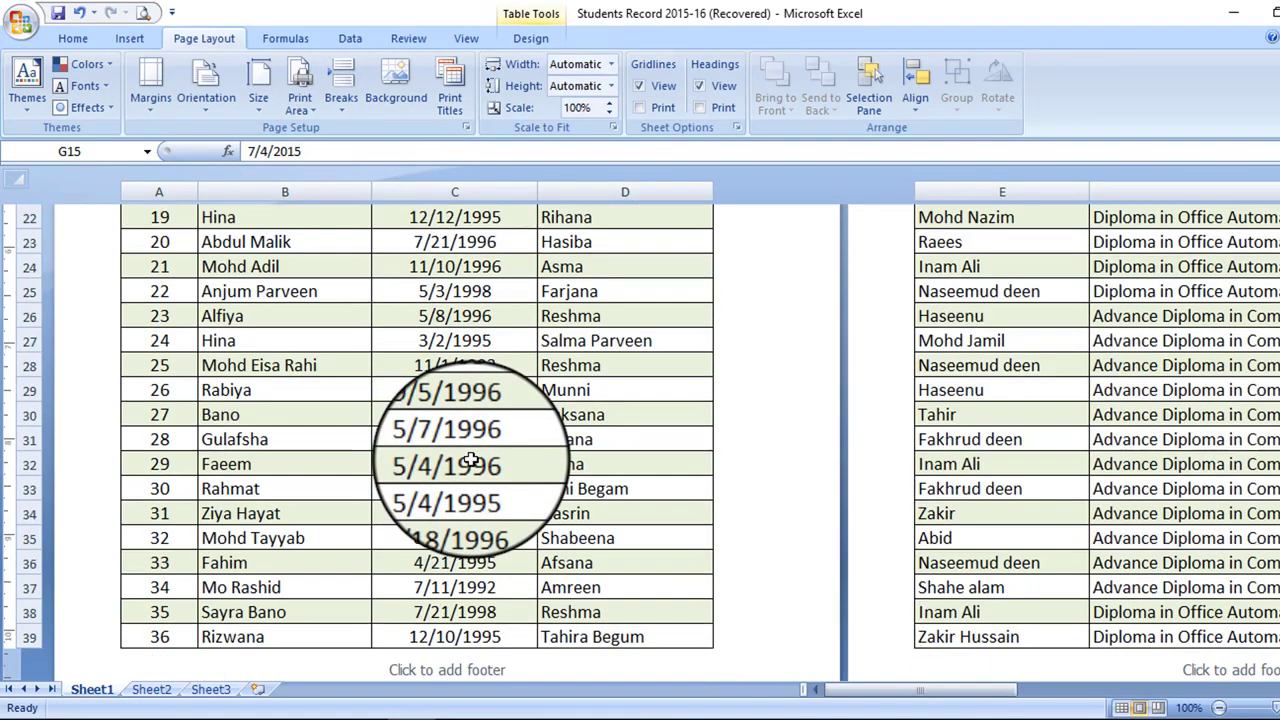
{"action": "scroll", "coordinate": [470, 462], "scroll_direction": "up", "scroll_amount": 7}
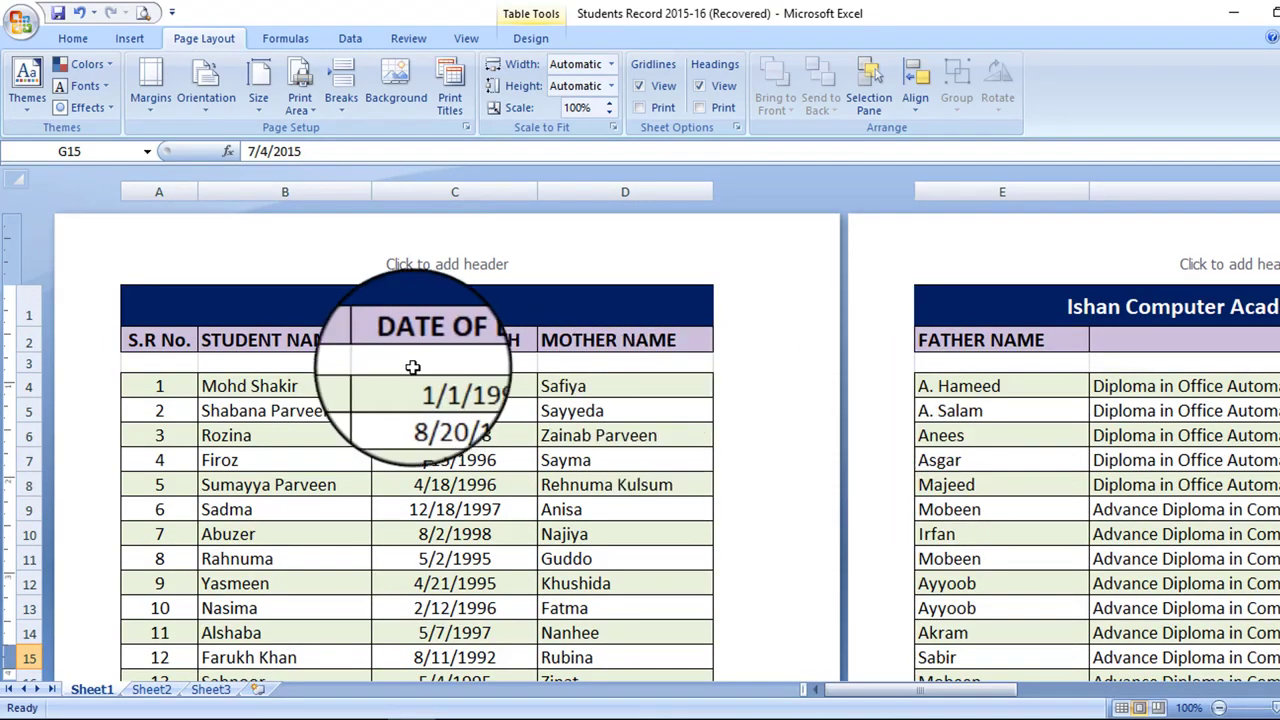
{"action": "left_click", "coordinate": [208, 100]}
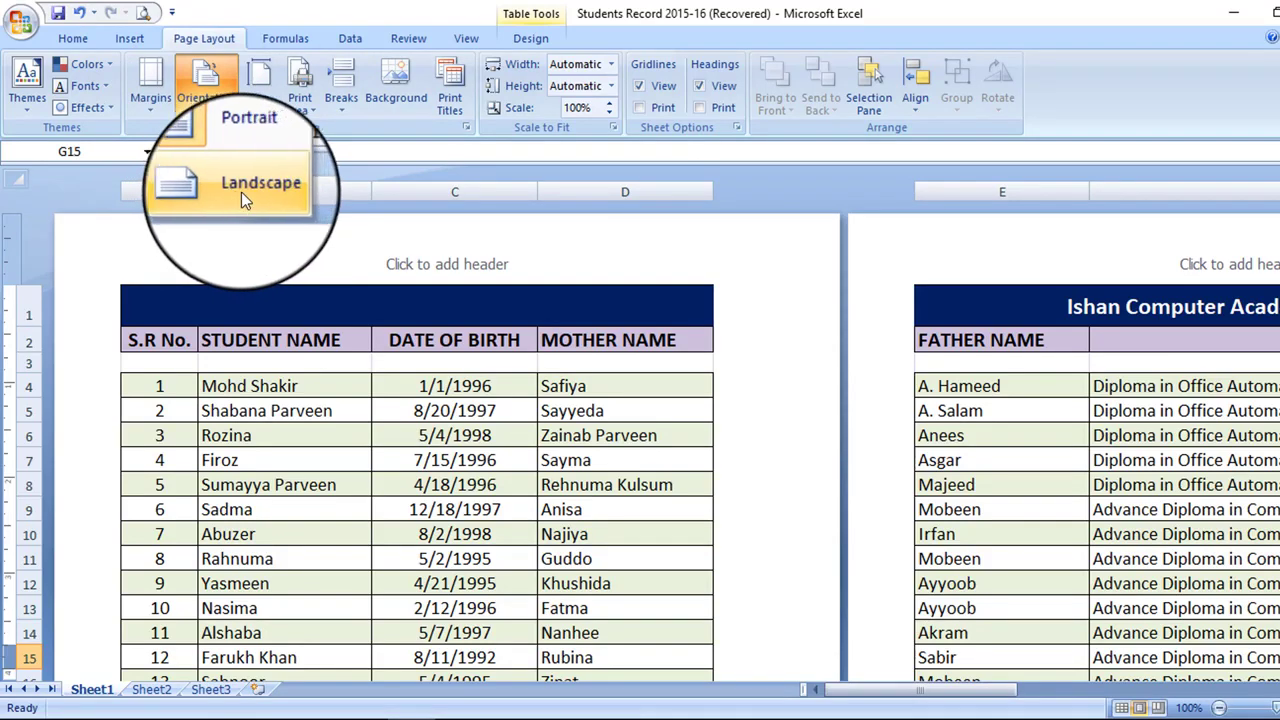
{"action": "left_click", "coordinate": [241, 192]}
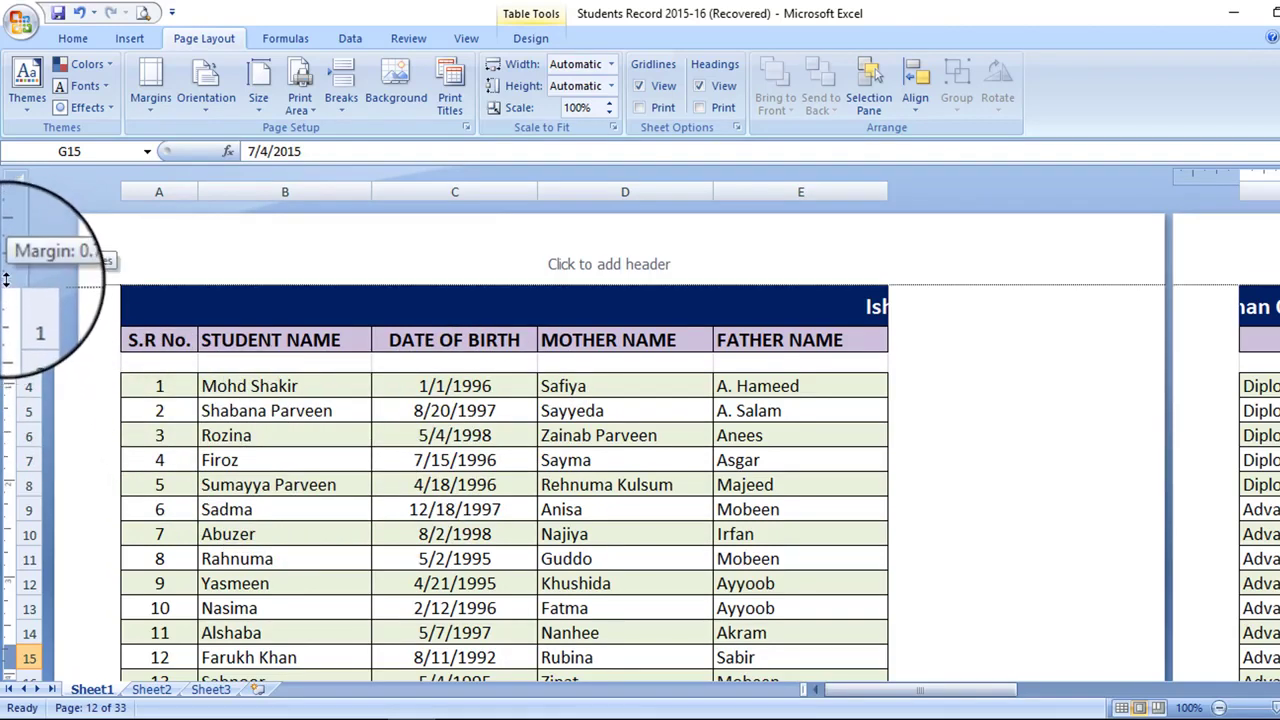
Try reducing the top and left margins by hand, and apply the Narrow margins preset
{"action": "left_click_drag", "start_coordinate": [6, 279], "coordinate": [11, 228]}
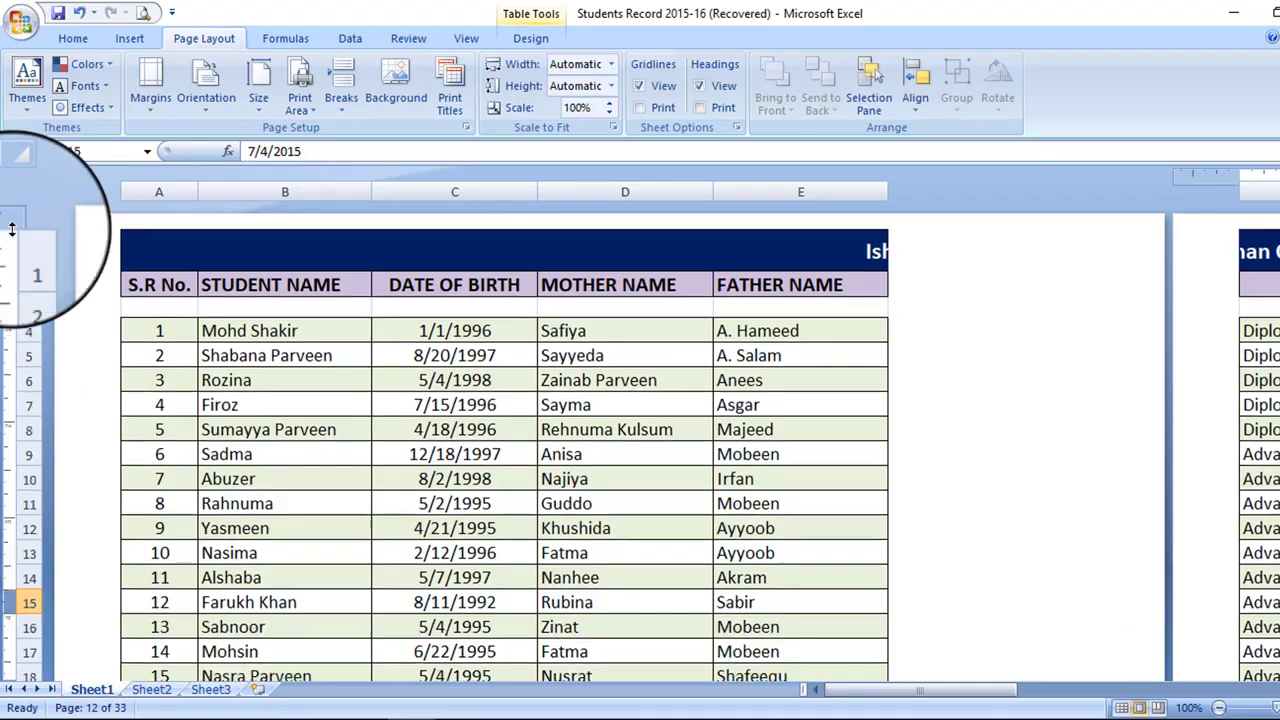
{"action": "left_click_drag", "start_coordinate": [121, 176], "coordinate": [76, 183]}
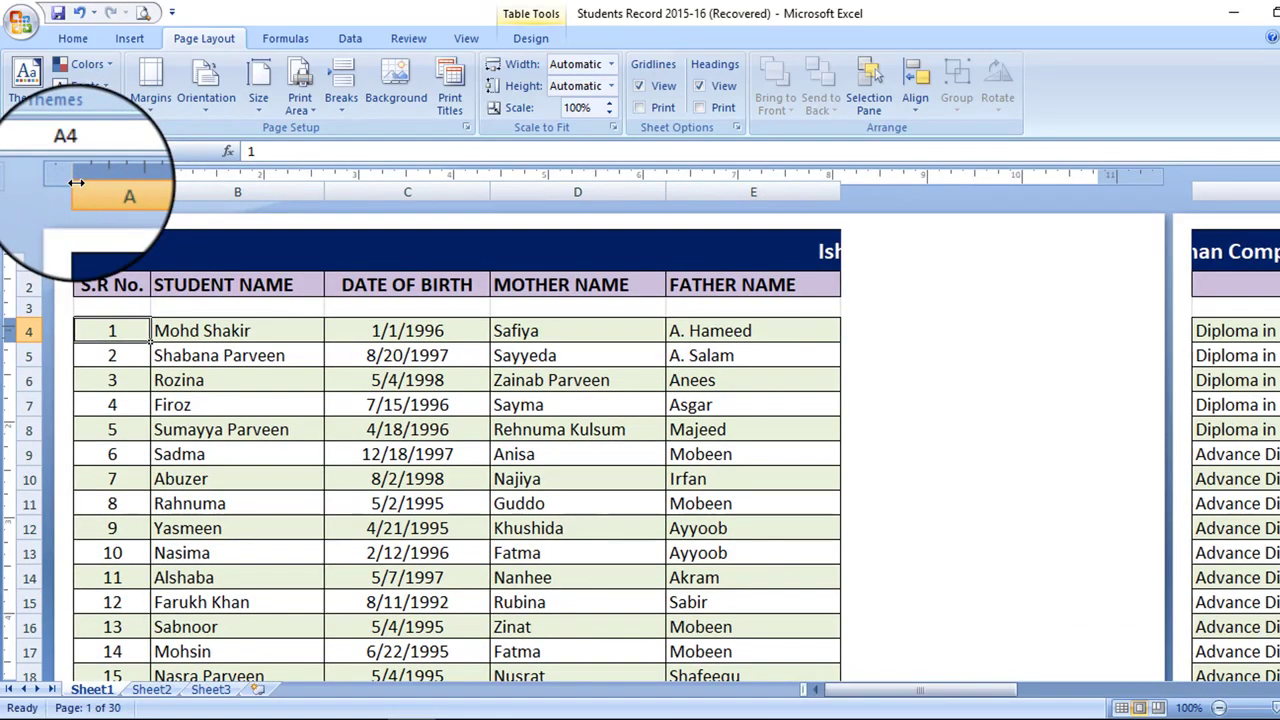
{"action": "left_click", "coordinate": [154, 113]}
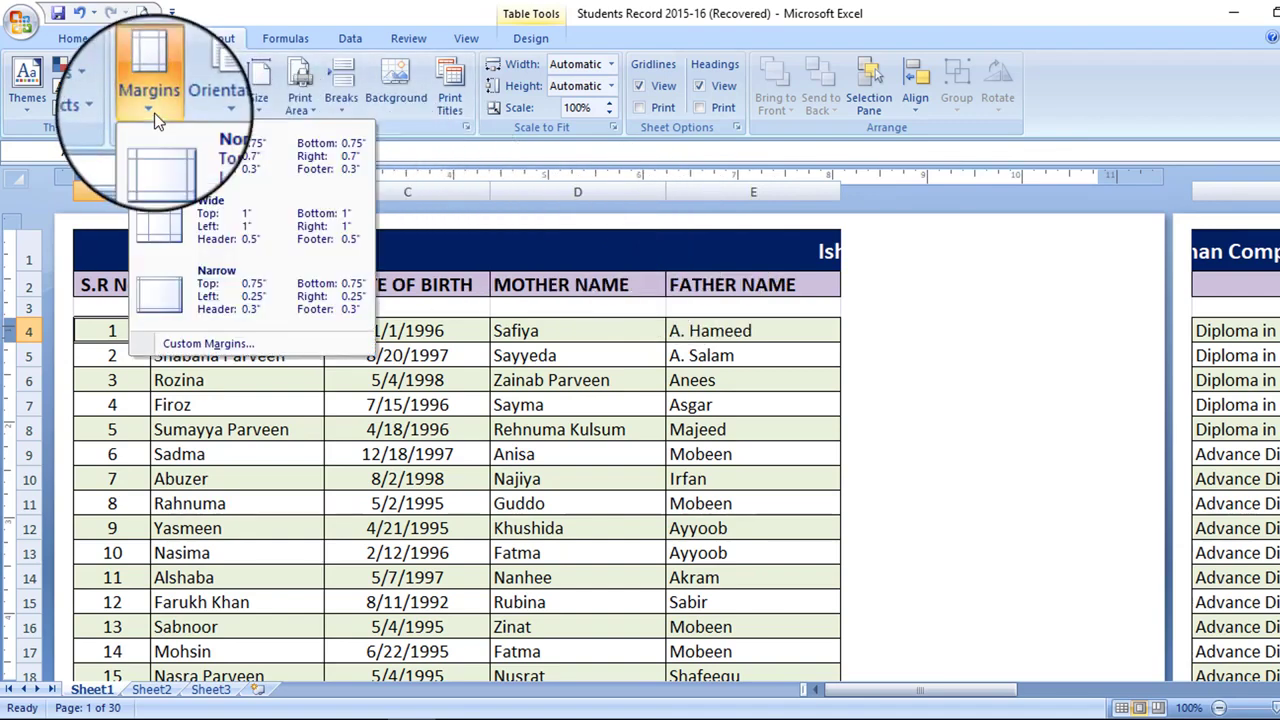
{"action": "left_click", "coordinate": [271, 292]}
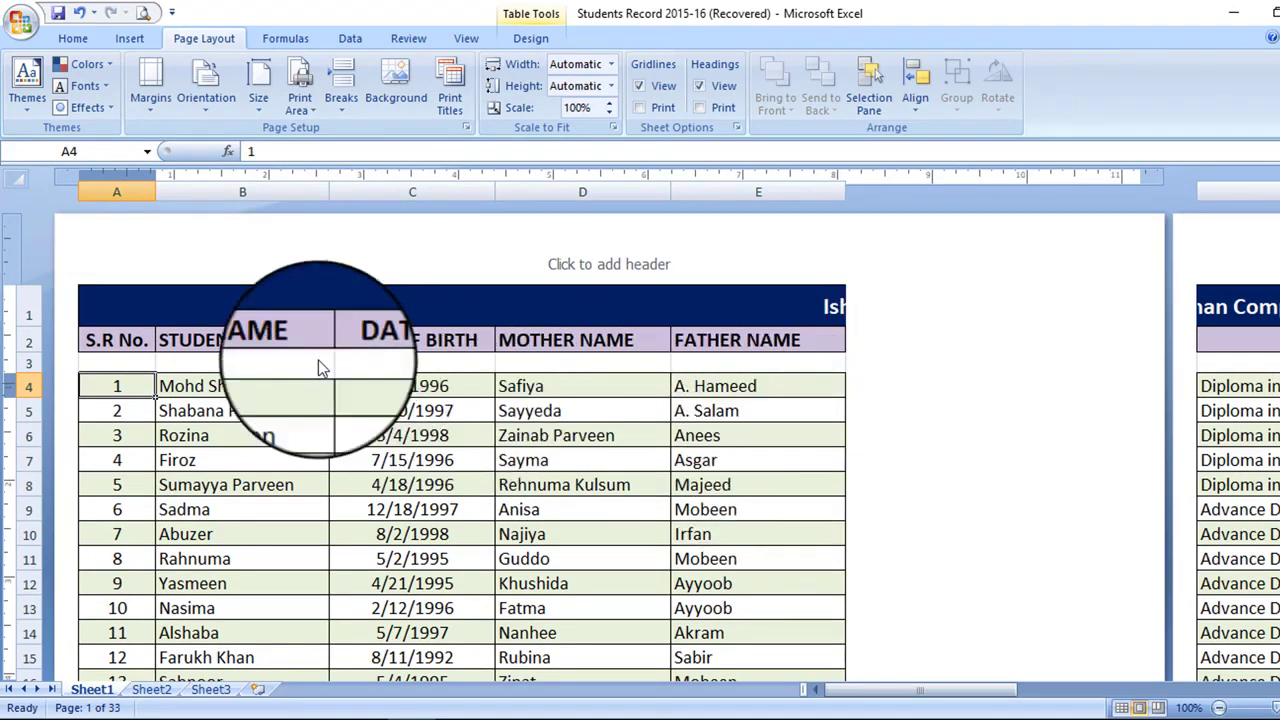
Reduce the top margin to a thin strip and shrink the bottom margin so more rows fit on each page
{"action": "left_click_drag", "start_coordinate": [9, 283], "coordinate": [9, 234]}
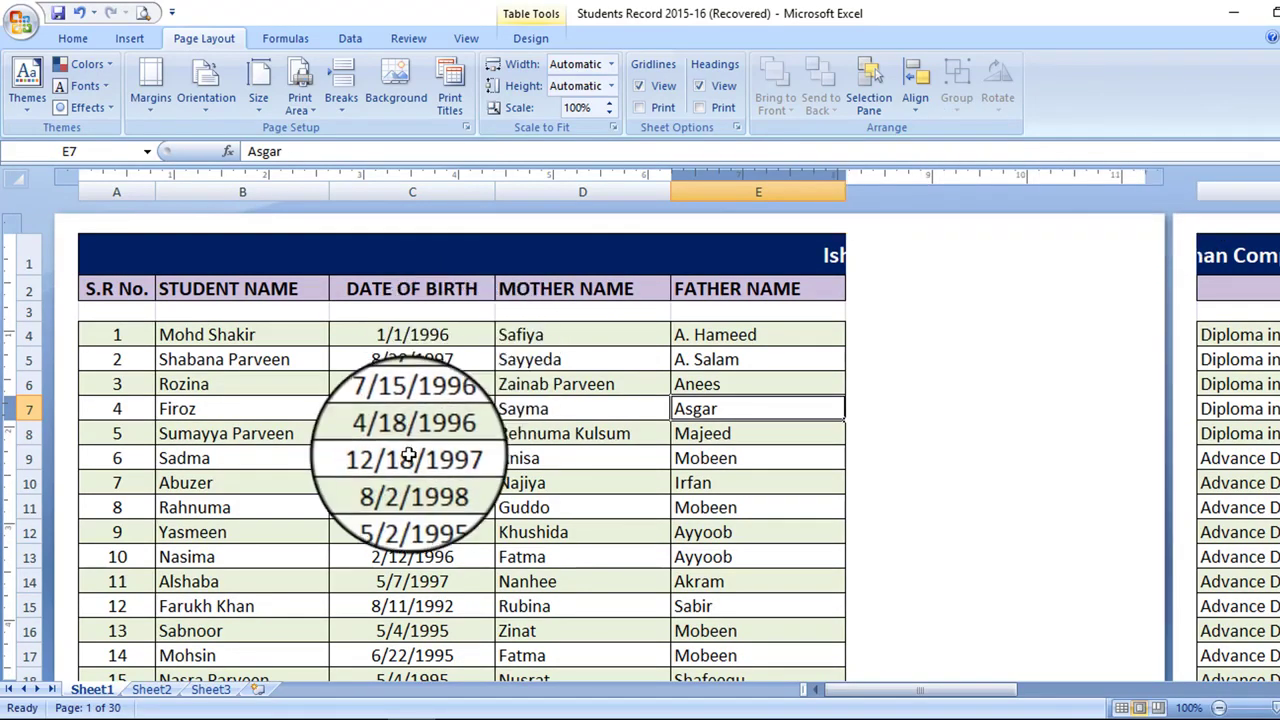
{"action": "scroll", "coordinate": [386, 450], "scroll_direction": "down", "scroll_amount": 5}
{"action": "scroll", "coordinate": [386, 450], "scroll_direction": "up", "scroll_amount": 5}
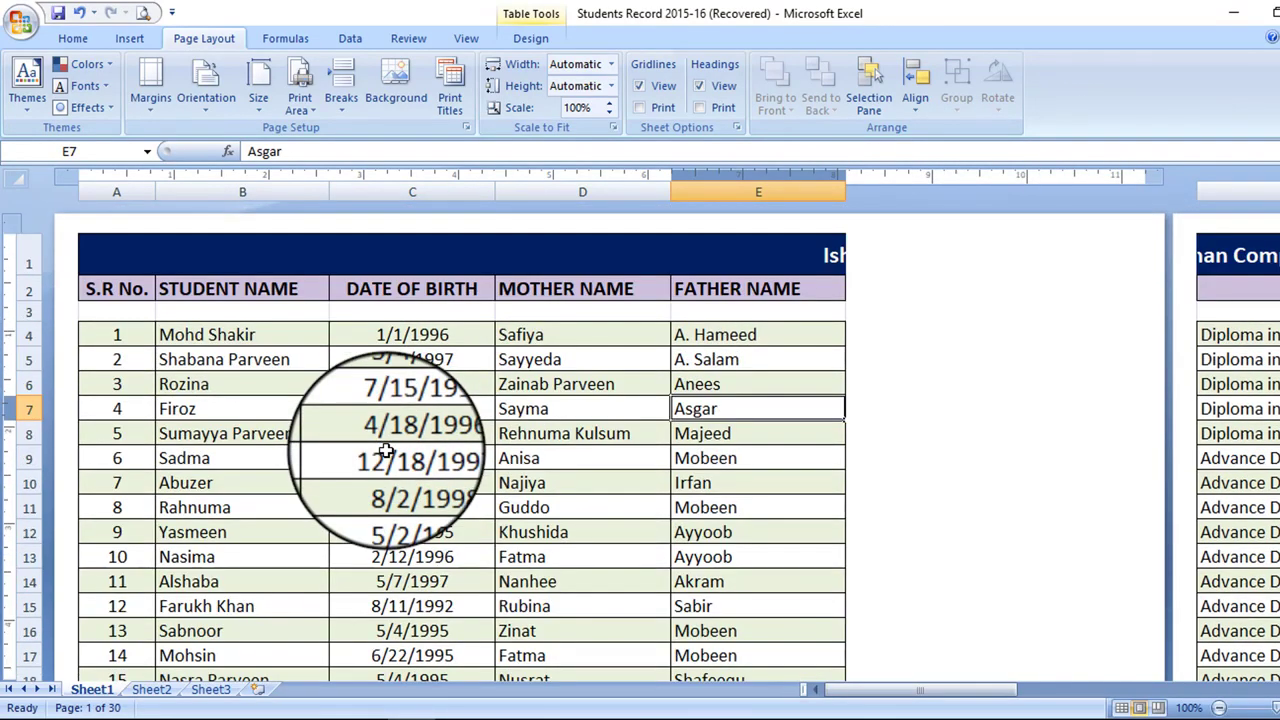
{"action": "scroll", "coordinate": [390, 455], "scroll_direction": "down", "scroll_amount": 5}
{"action": "scroll", "coordinate": [160, 475], "scroll_direction": "down", "scroll_amount": 1}
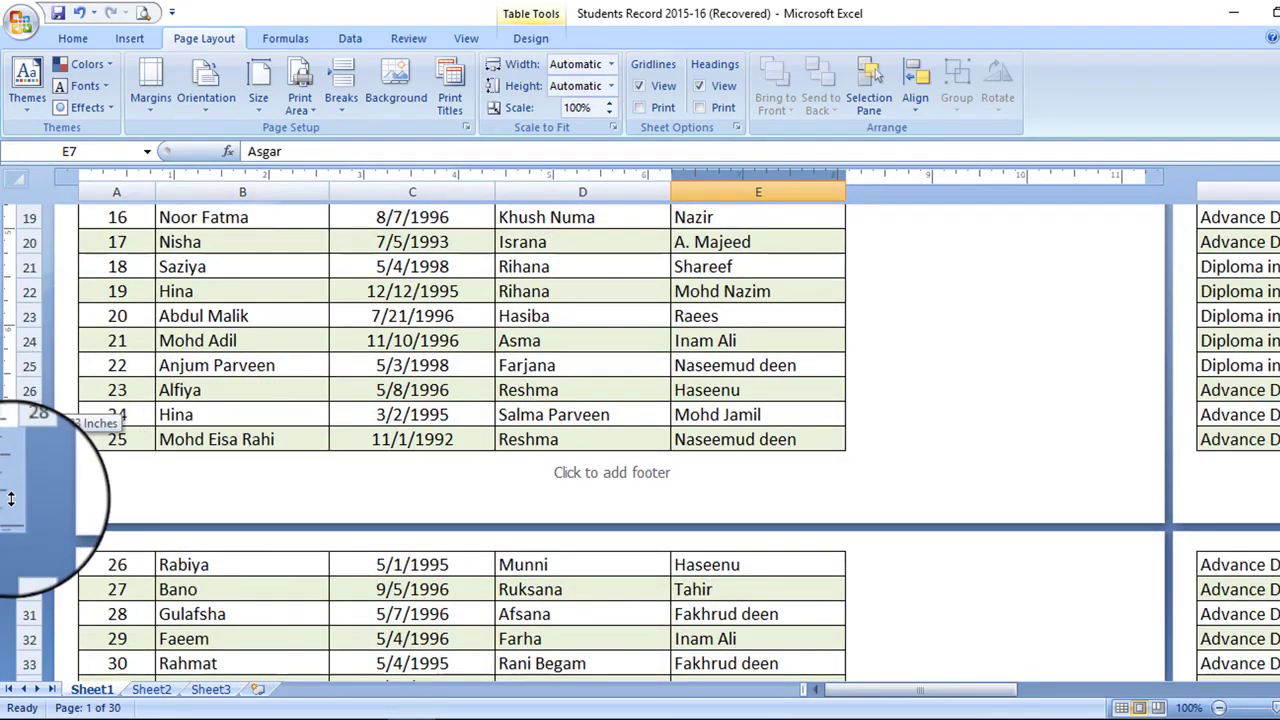
{"action": "left_click_drag", "start_coordinate": [12, 505], "coordinate": [12, 506]}
{"action": "scroll", "coordinate": [420, 468], "scroll_direction": "up", "scroll_amount": 6}
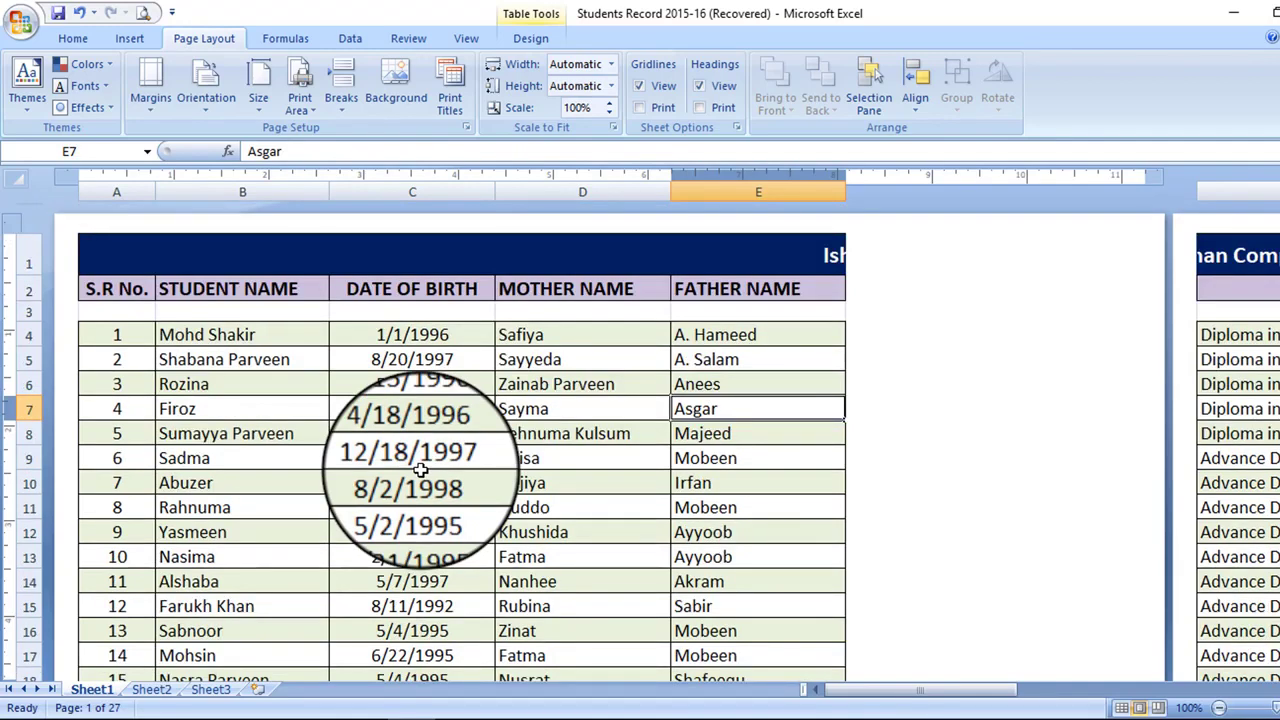
Reduce the font size of all the student table's data rows to 12
{"action": "key", "text": "ctrl+a"}
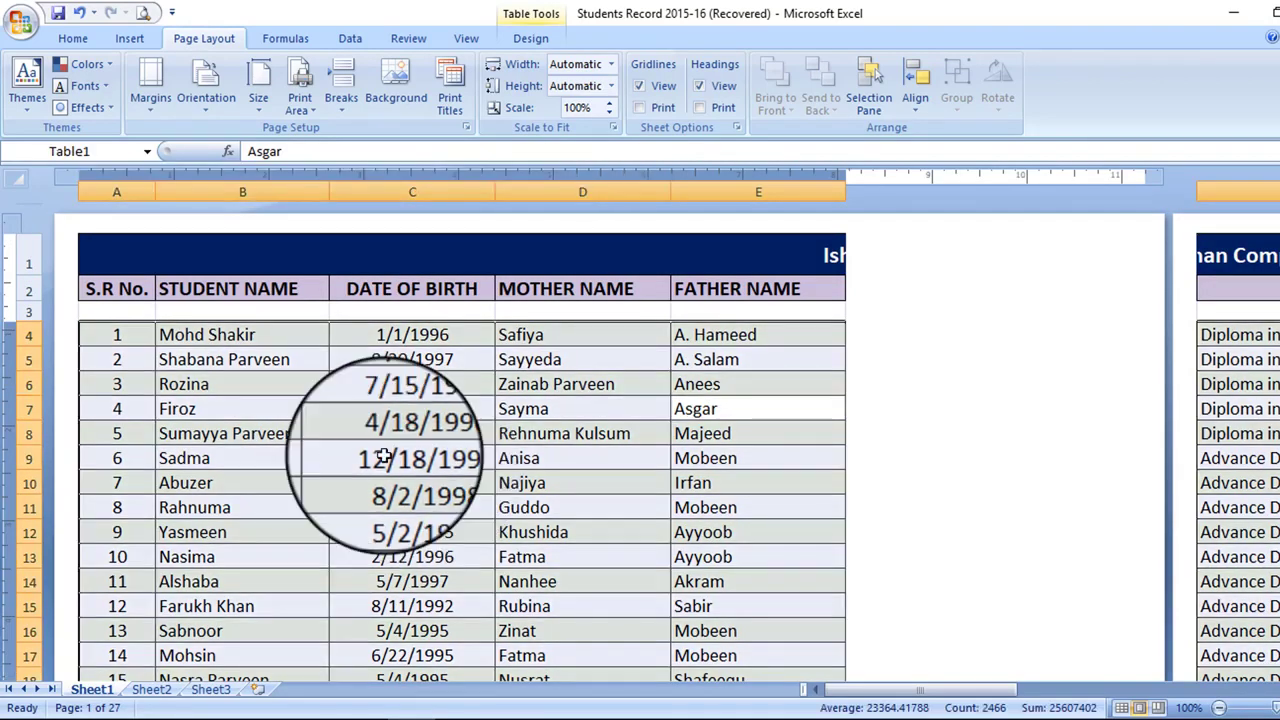
{"action": "left_click", "coordinate": [72, 38]}
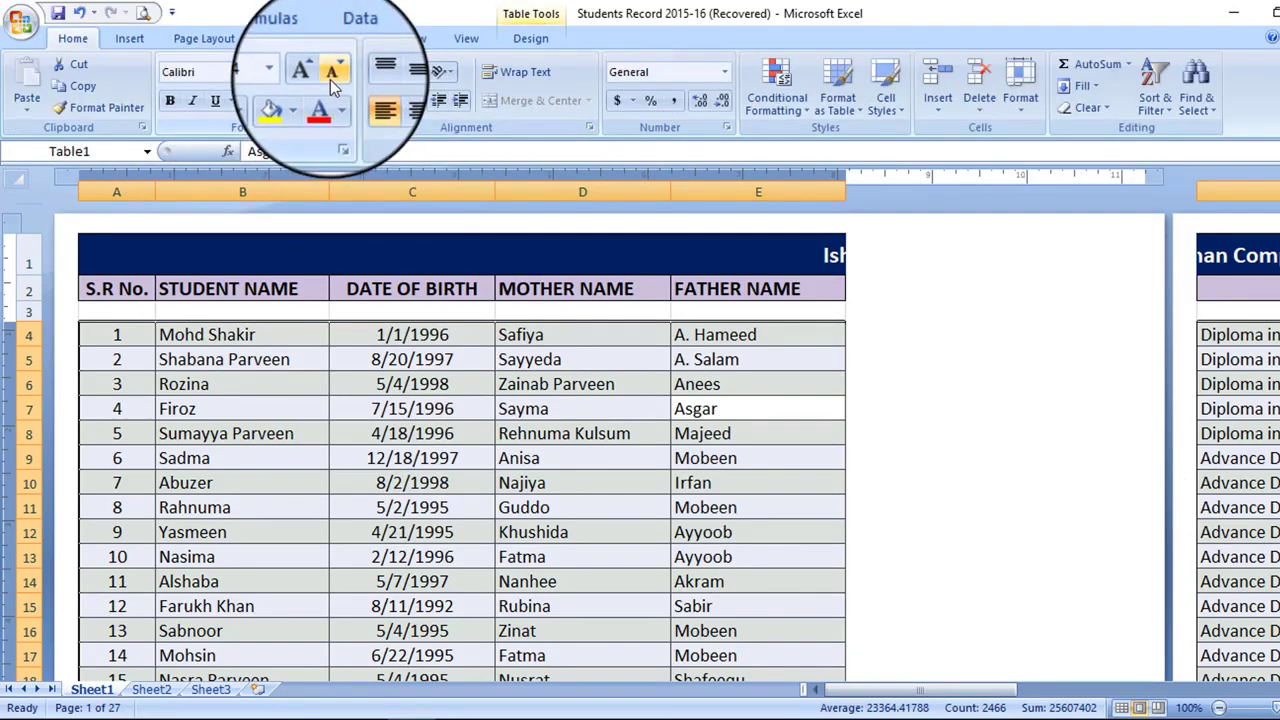
{"action": "left_click", "coordinate": [331, 78]}
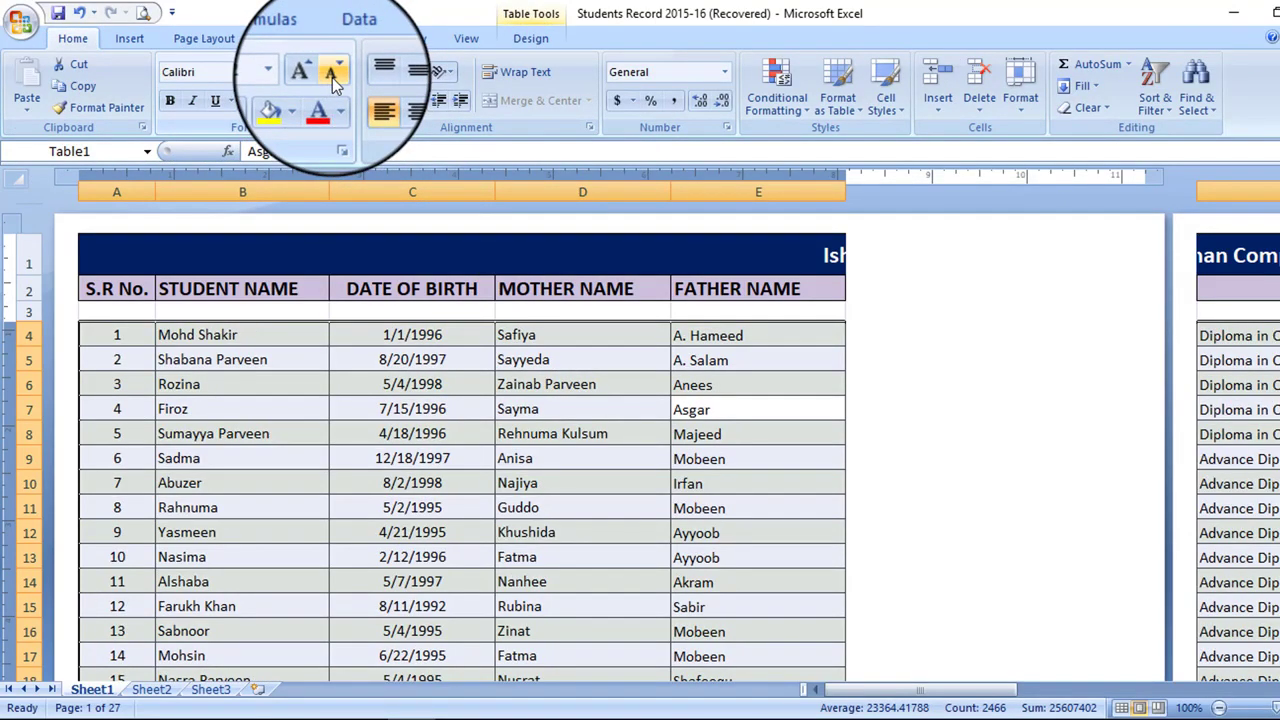
{"action": "left_click", "coordinate": [212, 458]}
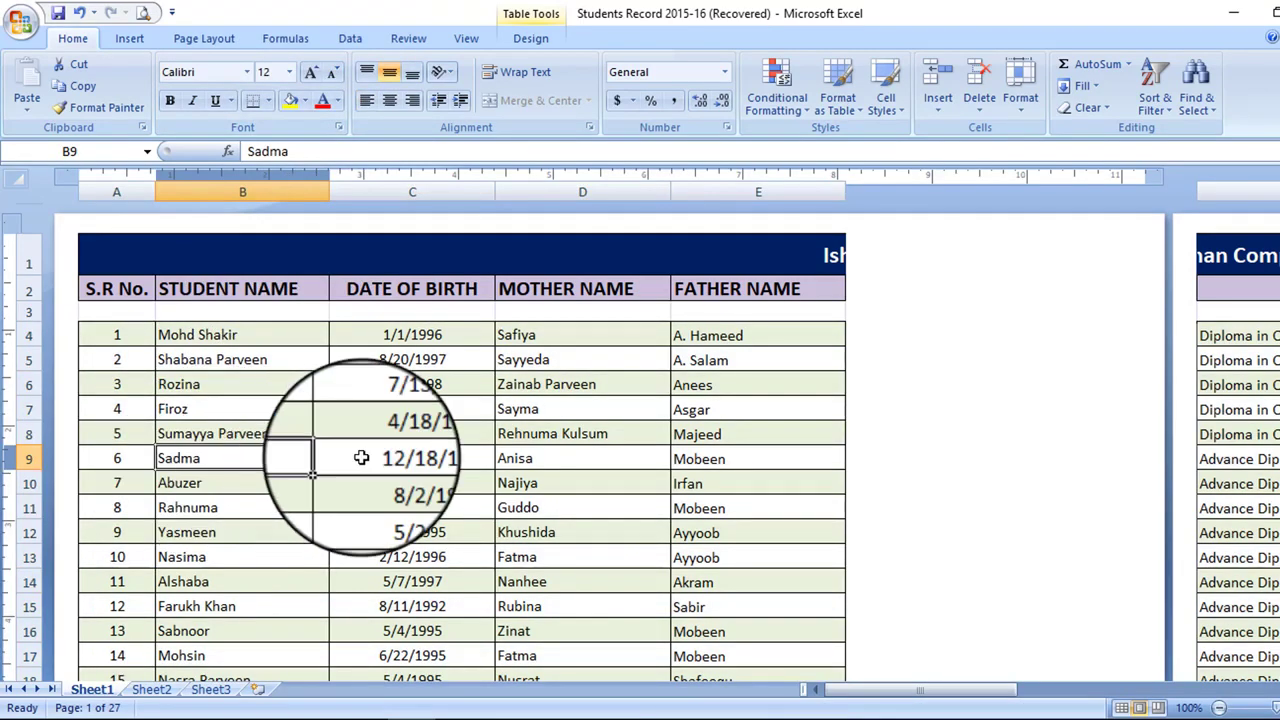
{"action": "scroll", "coordinate": [514, 470], "scroll_direction": "down", "scroll_amount": 4}
{"action": "scroll", "coordinate": [543, 457], "scroll_direction": "up", "scroll_amount": 4}
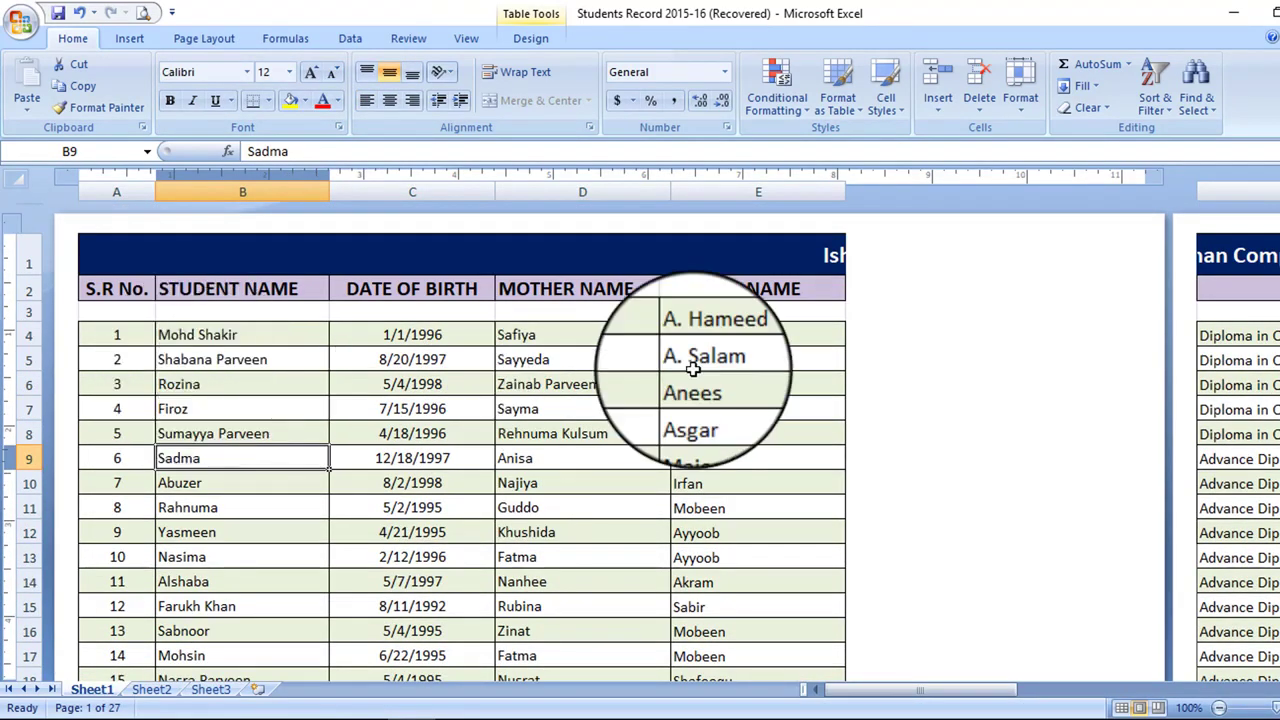
Narrow columns A to E, from serial number through father name, so each is only as wide as its data
{"action": "left_click_drag", "start_coordinate": [152, 190], "coordinate": [127, 216]}
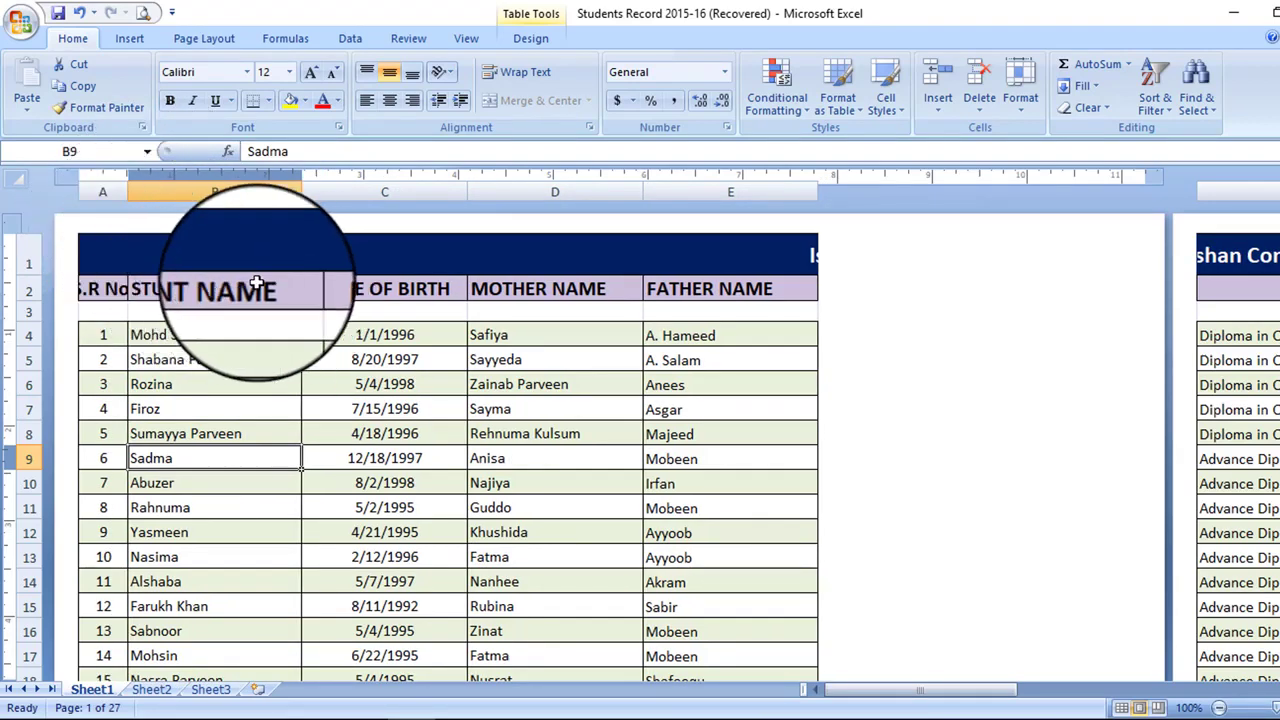
{"action": "left_click_drag", "start_coordinate": [291, 195], "coordinate": [233, 228]}
{"action": "left_click_drag", "start_coordinate": [403, 190], "coordinate": [334, 240]}
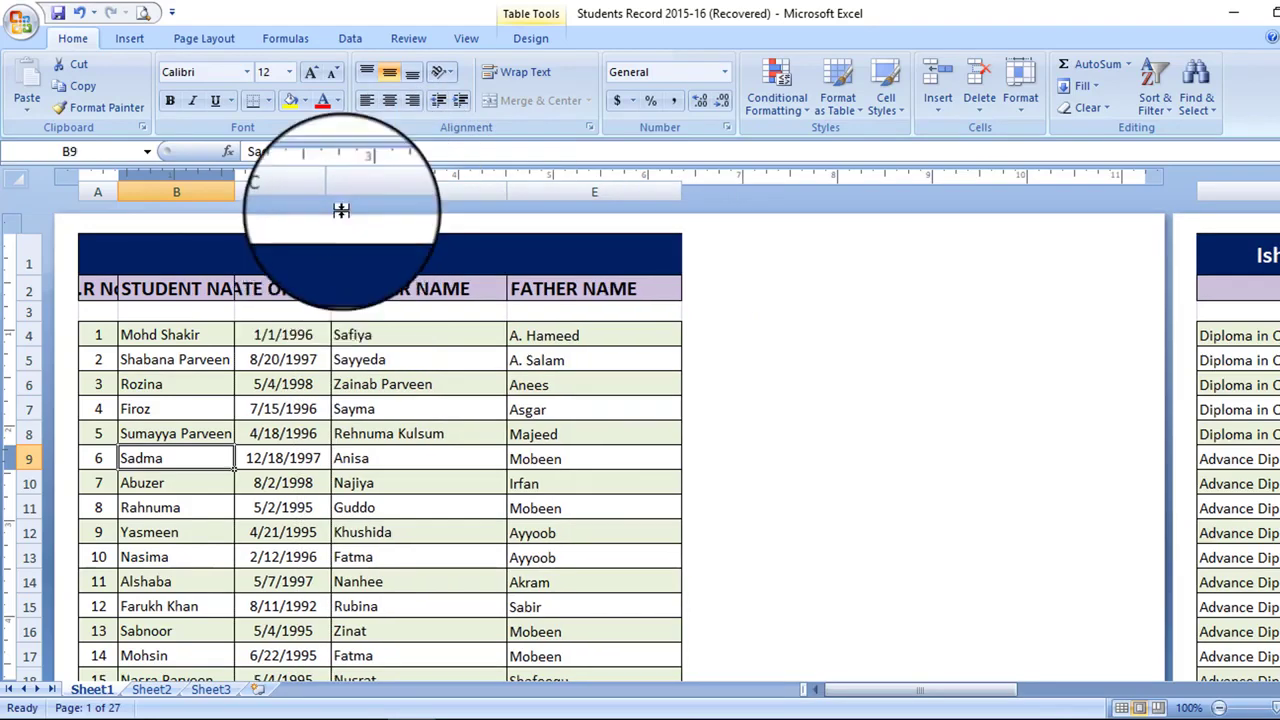
{"action": "left_click_drag", "start_coordinate": [503, 194], "coordinate": [447, 228]}
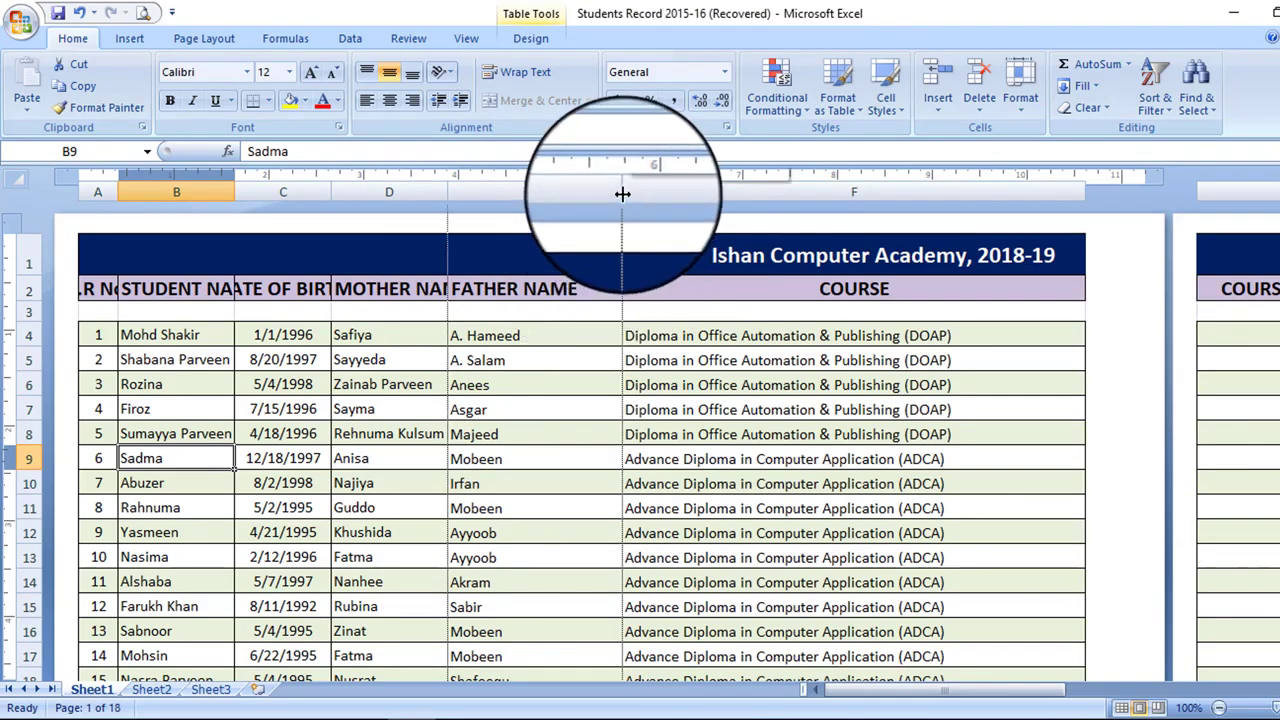
{"action": "left_click_drag", "start_coordinate": [622, 190], "coordinate": [537, 259]}
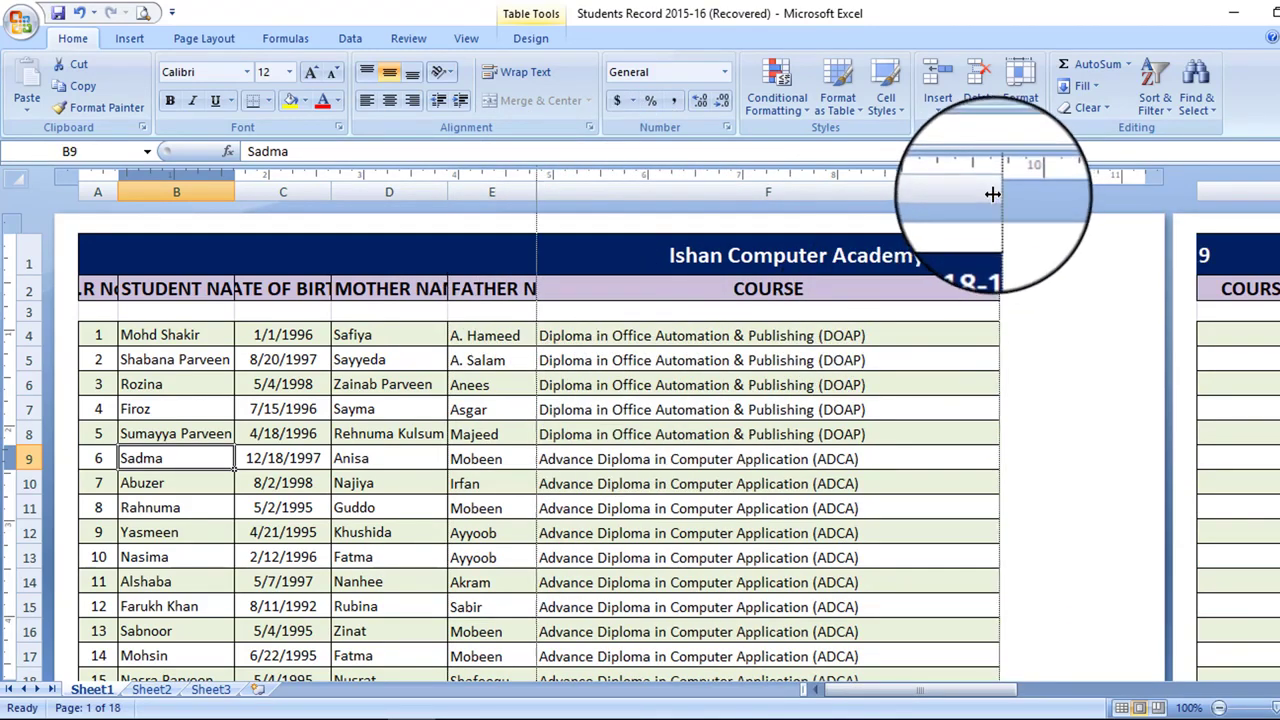
Narrow the Course and Course Start Date columns so they closely fit their data rows
{"action": "left_click_drag", "start_coordinate": [992, 194], "coordinate": [878, 258]}
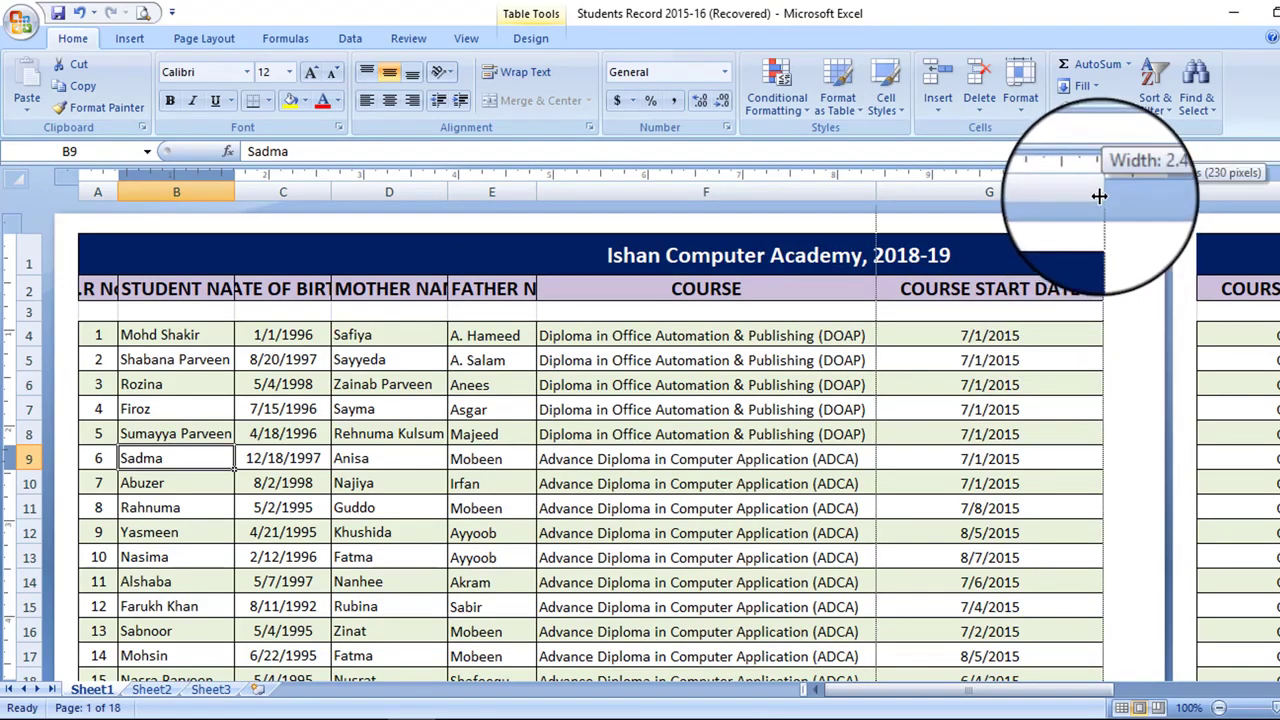
{"action": "left_click_drag", "start_coordinate": [1099, 196], "coordinate": [998, 257]}
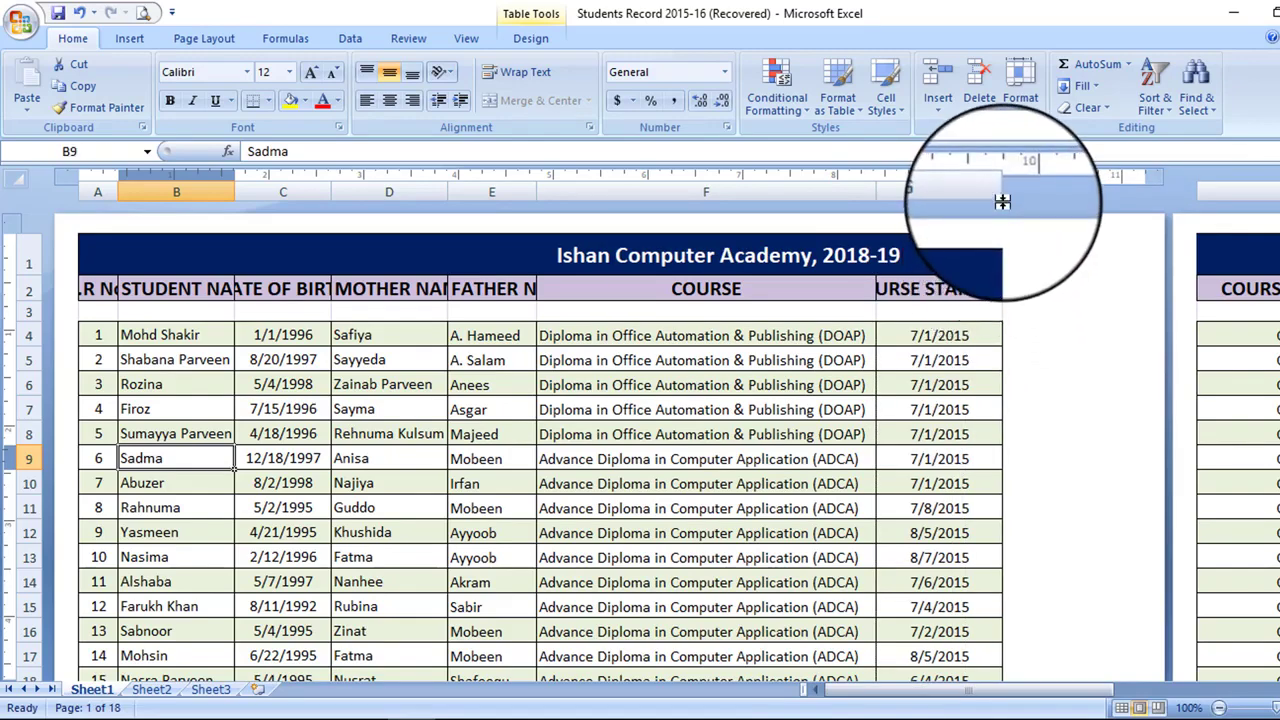
{"action": "left_click_drag", "start_coordinate": [1003, 199], "coordinate": [965, 206]}
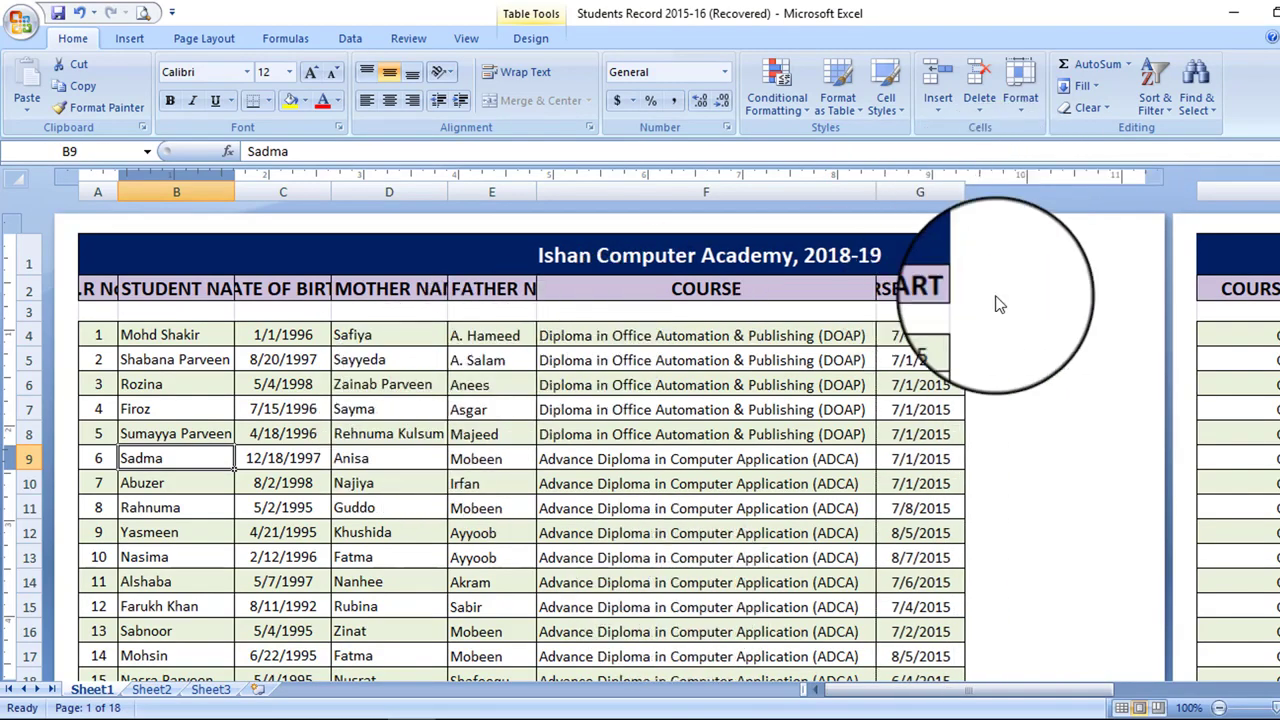
{"action": "scroll", "coordinate": [943, 478], "scroll_direction": "down", "scroll_amount": 2}
{"action": "scroll", "coordinate": [554, 498], "scroll_direction": "up", "scroll_amount": 2}
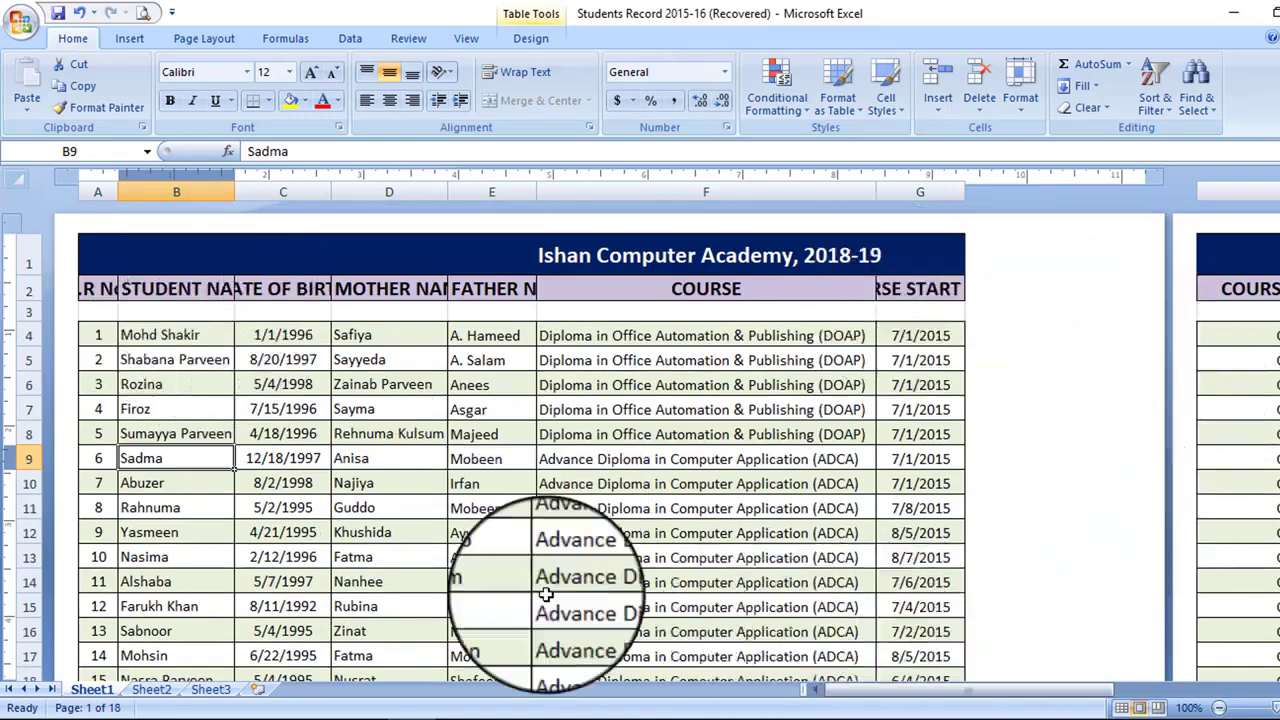
Narrow the Course Duration and Course Fee columns, making Course Fee about 0.89 inches wide, so both fit on the first page
{"action": "left_click_drag", "start_coordinate": [1075, 690], "coordinate": [1135, 690]}
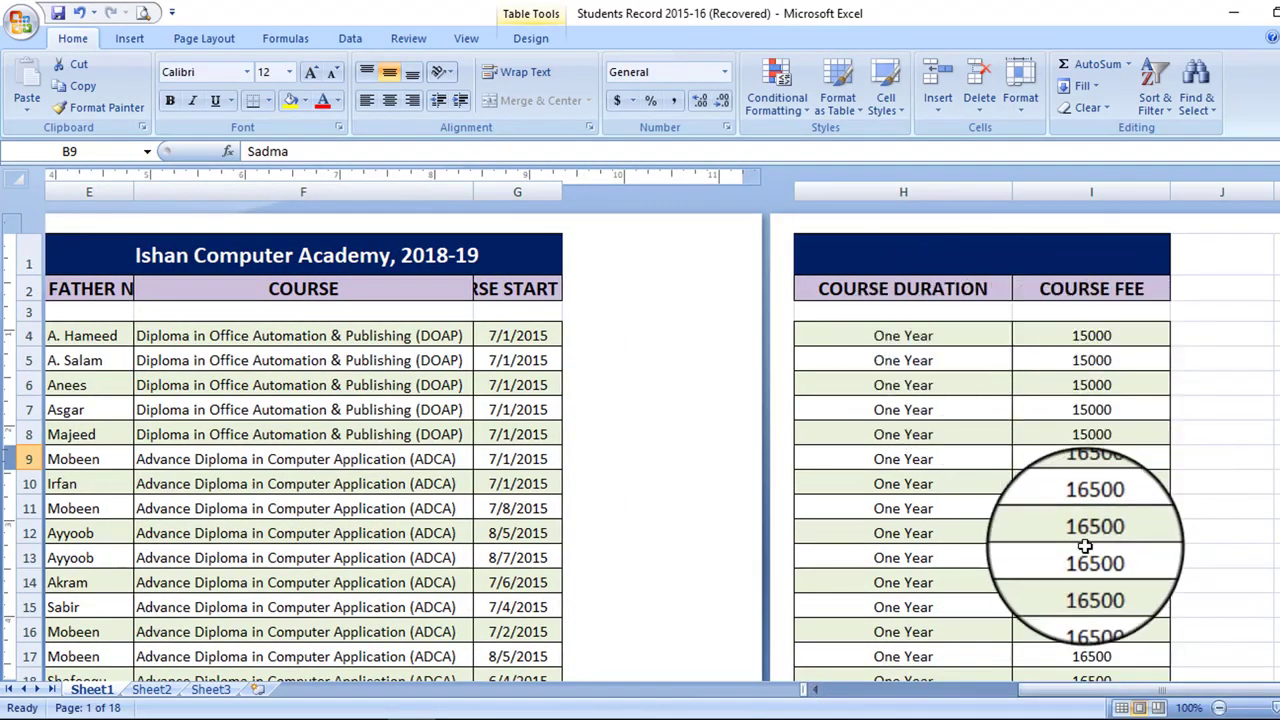
{"action": "left_click", "coordinate": [903, 361]}
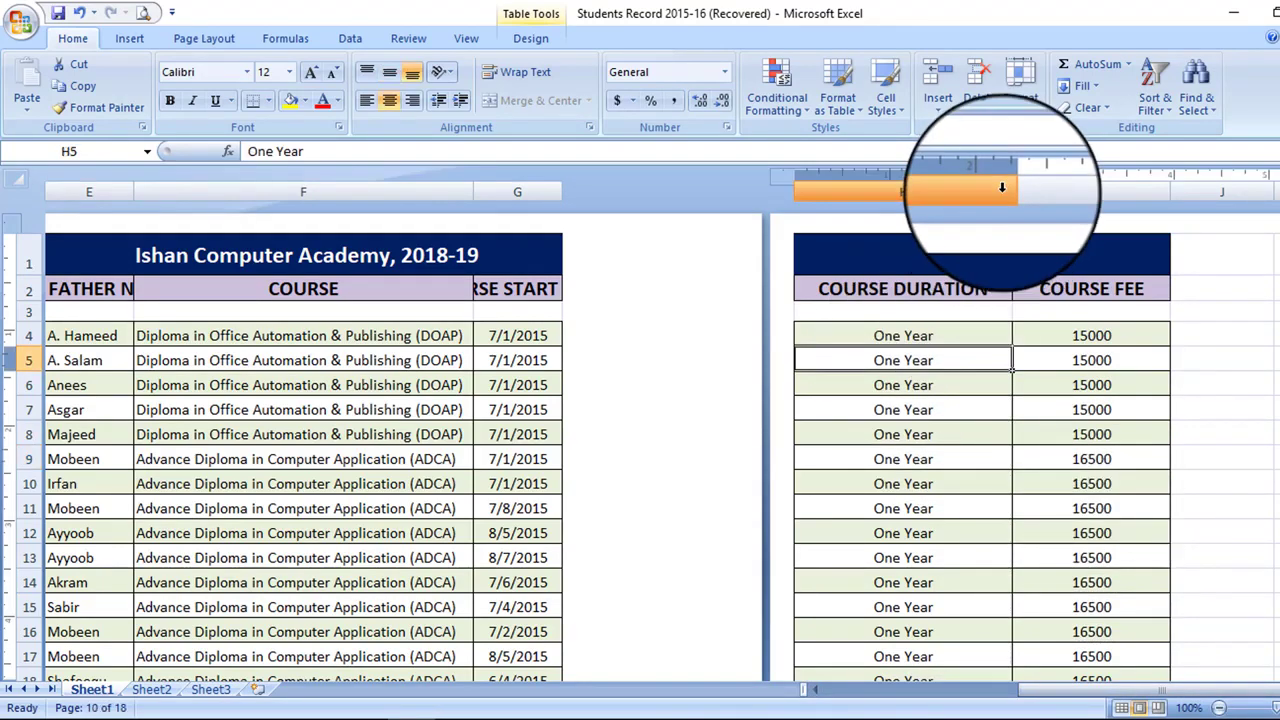
{"action": "left_click_drag", "start_coordinate": [1007, 190], "coordinate": [900, 252]}
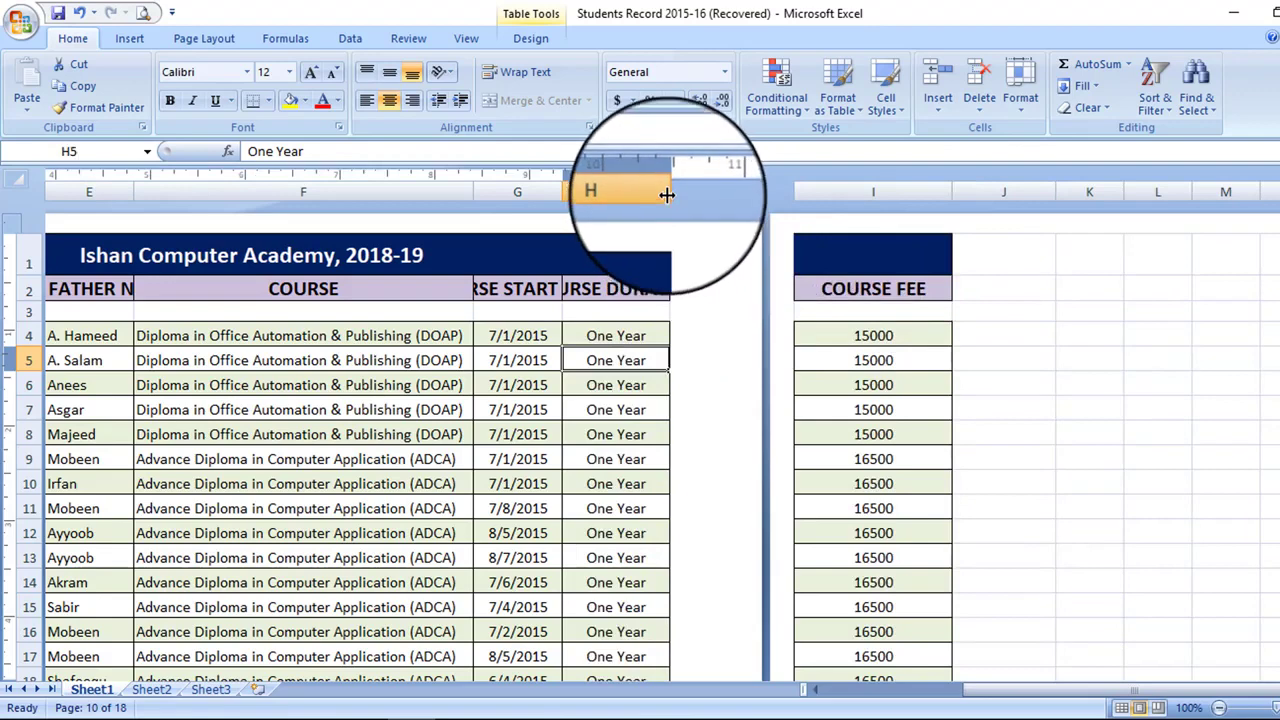
{"action": "left_click_drag", "start_coordinate": [667, 194], "coordinate": [651, 205]}
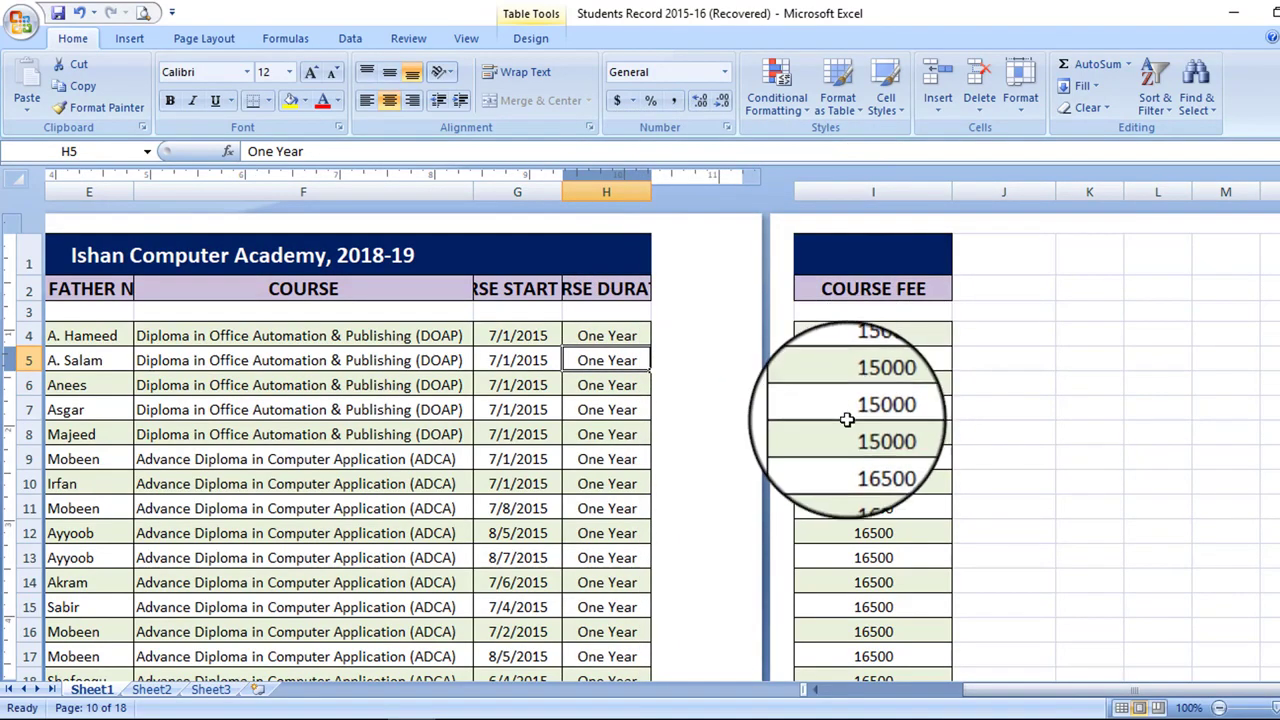
{"action": "left_click", "coordinate": [857, 360]}
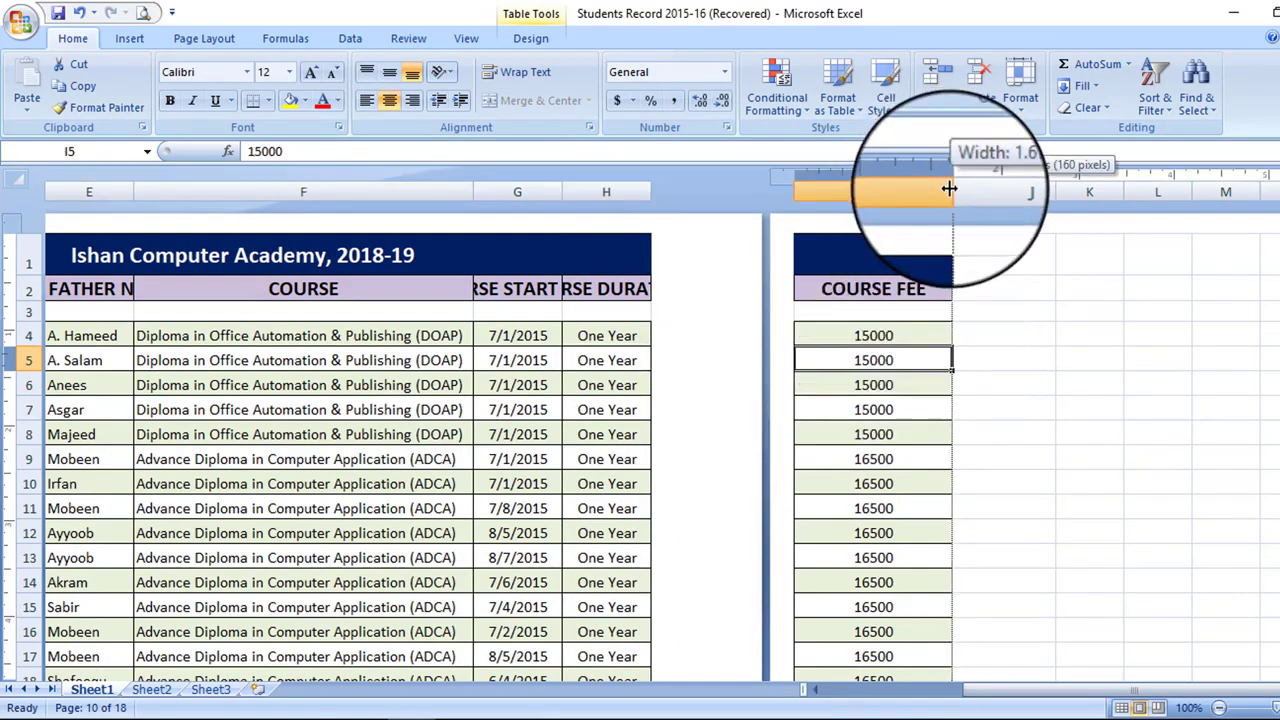
{"action": "left_click_drag", "start_coordinate": [949, 188], "coordinate": [872, 224]}
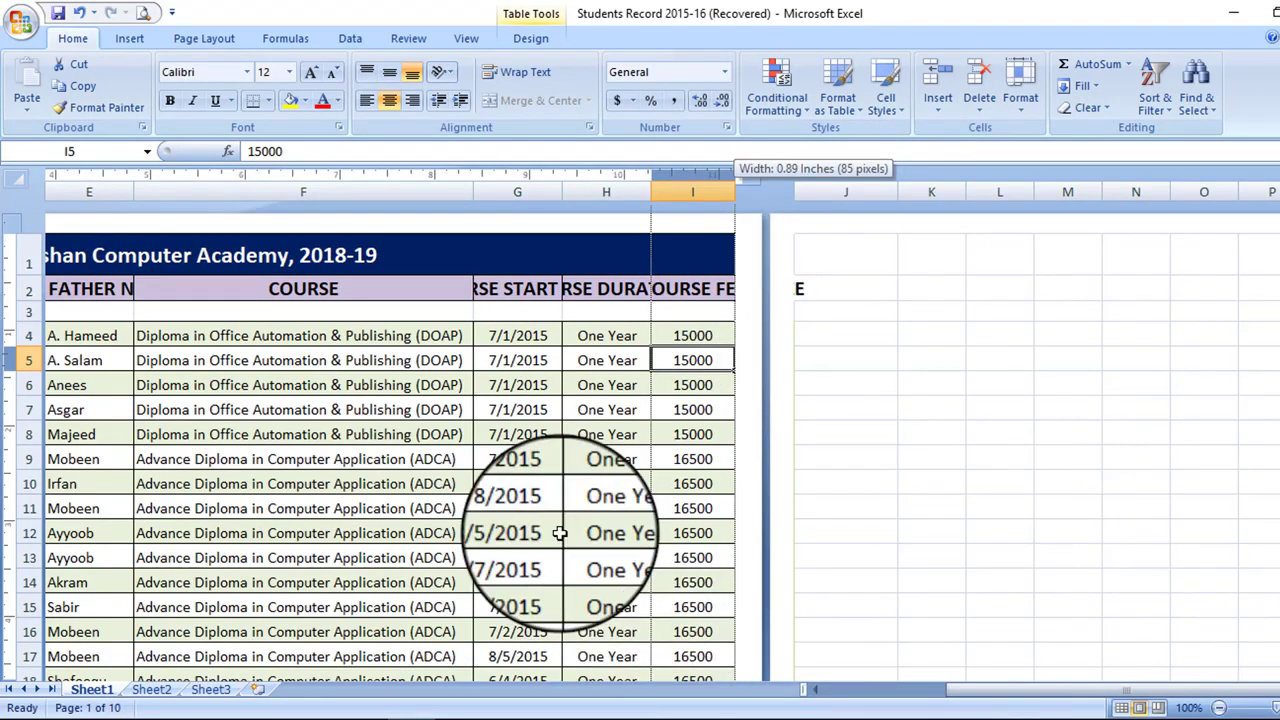
Reduce the font size of the column headings in A2:I2 to 11
{"action": "left_click", "coordinate": [506, 432]}
{"action": "left_click", "coordinate": [547, 254]}
{"action": "left_click", "coordinate": [500, 286]}
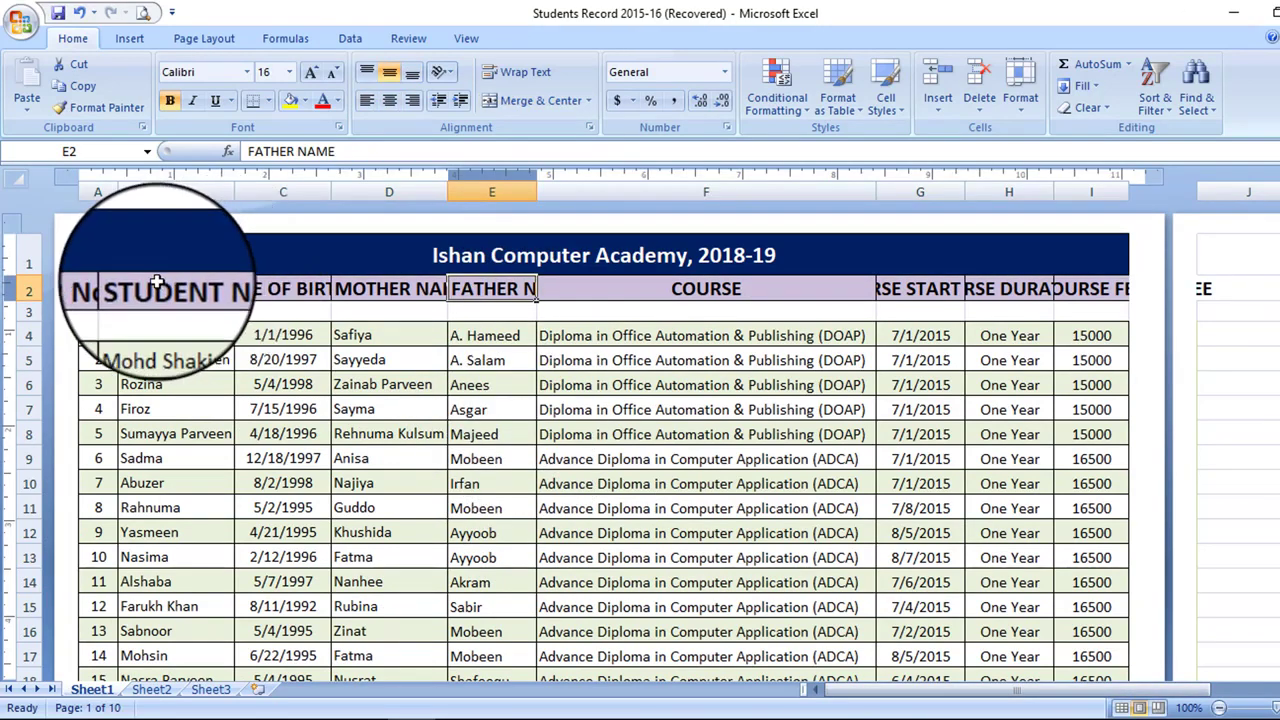
{"action": "left_click_drag", "start_coordinate": [95, 288], "coordinate": [1077, 300]}
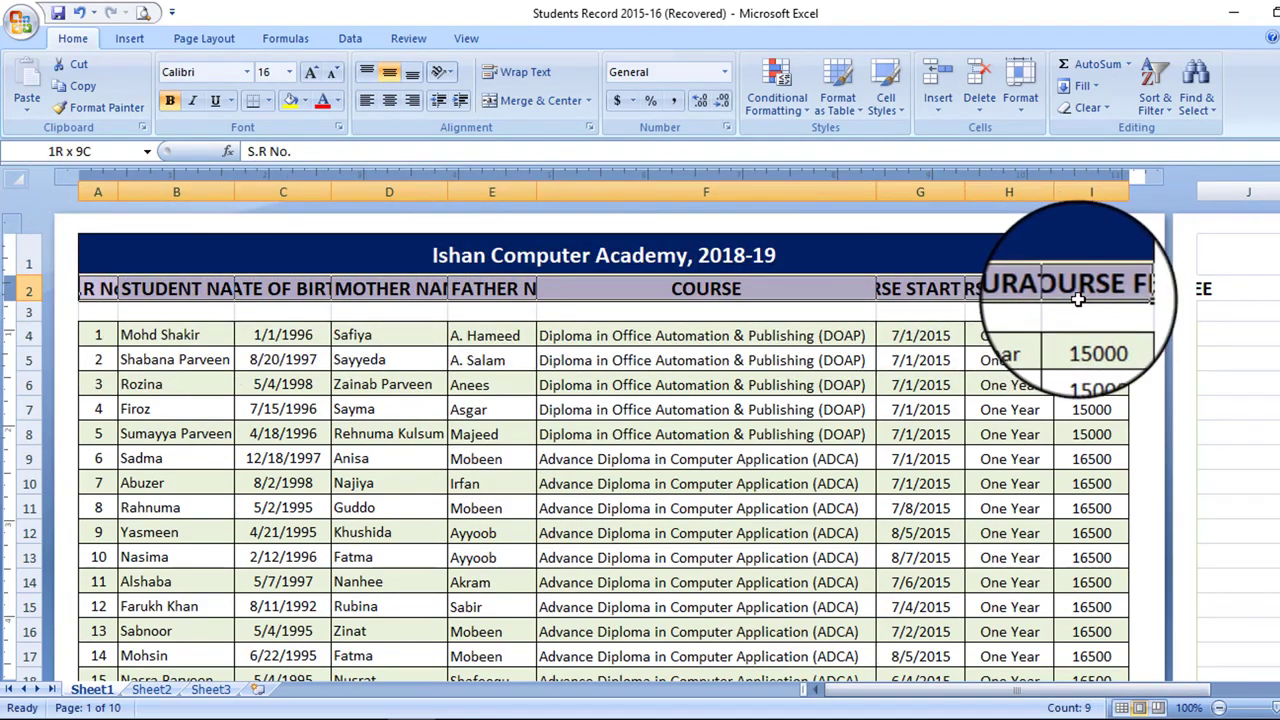
{"action": "left_click", "coordinate": [332, 73]}
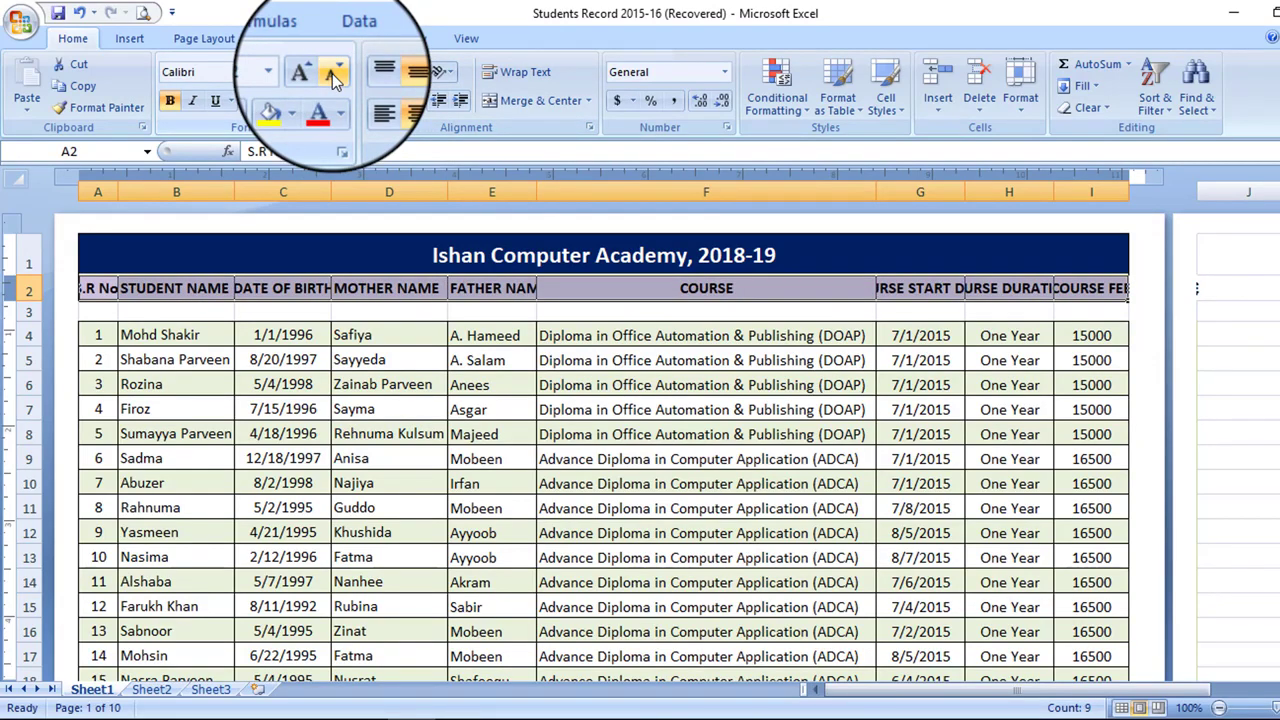
{"action": "left_click", "coordinate": [332, 73]}
Wrap the text of the column headings in A2:I2 and make row 2 taller to show two lines
{"action": "left_click_drag", "start_coordinate": [95, 288], "coordinate": [1072, 289]}
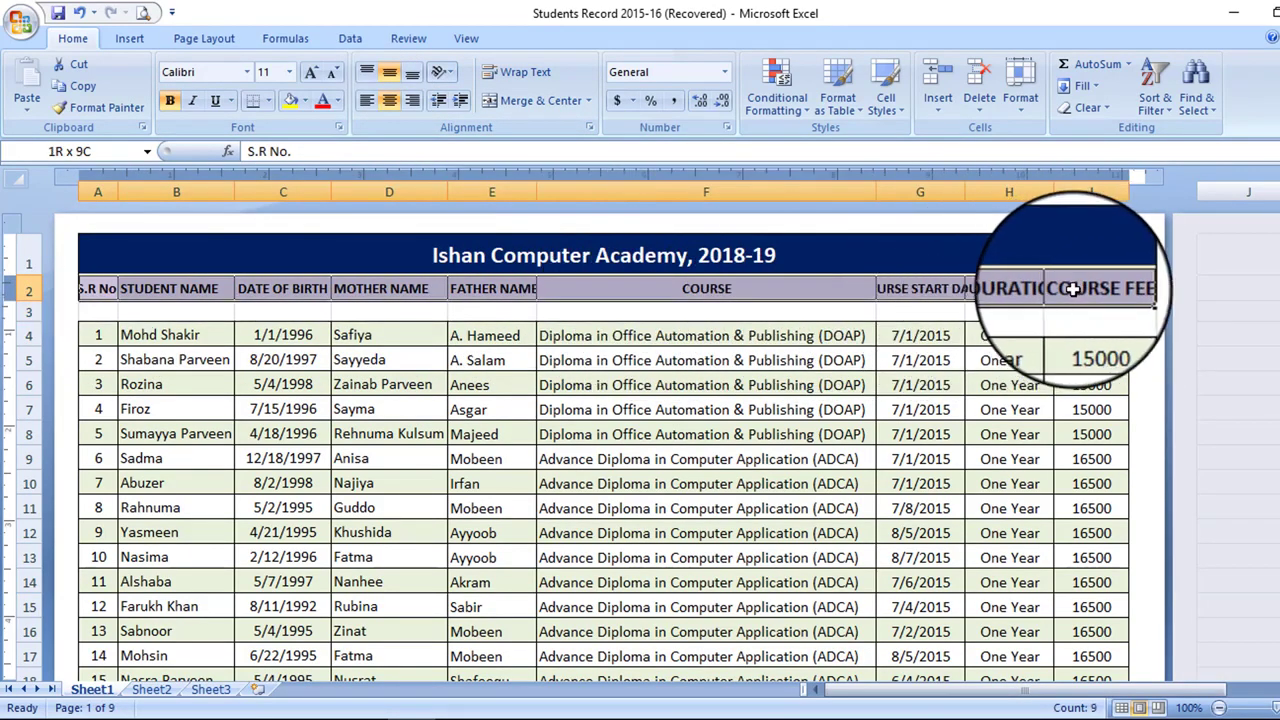
{"action": "left_click", "coordinate": [534, 72]}
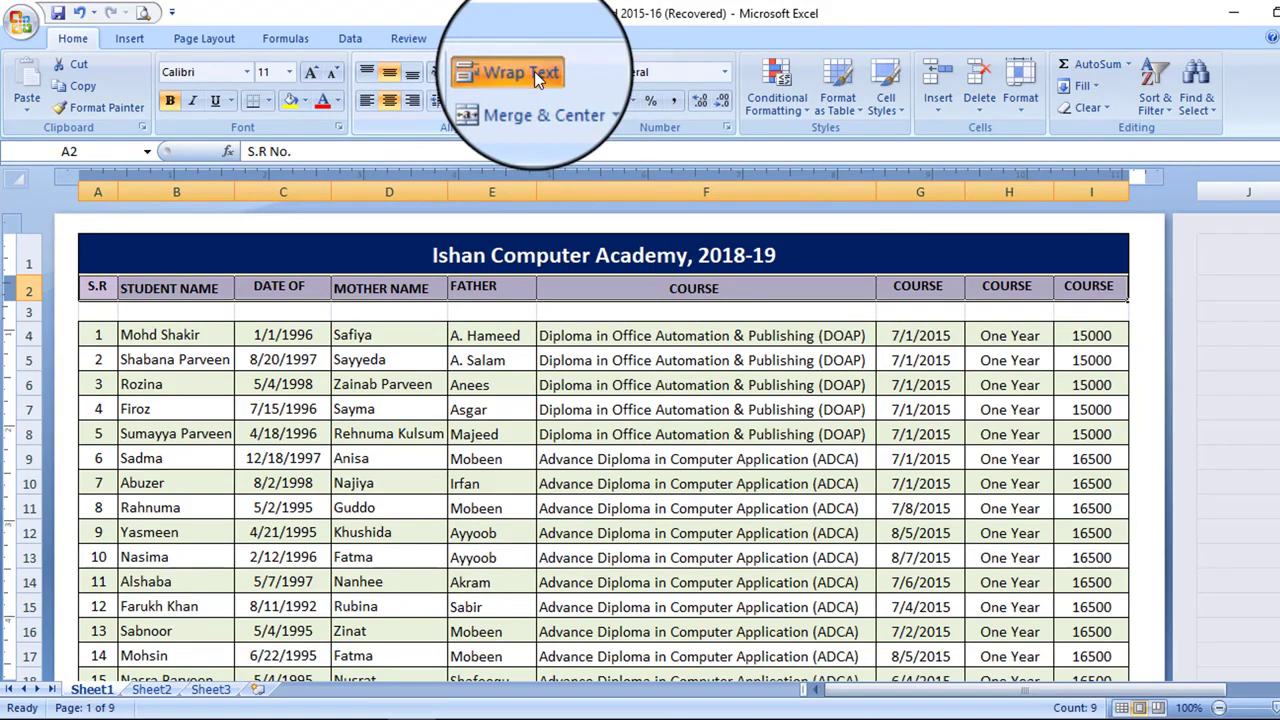
{"action": "left_click", "coordinate": [193, 289]}
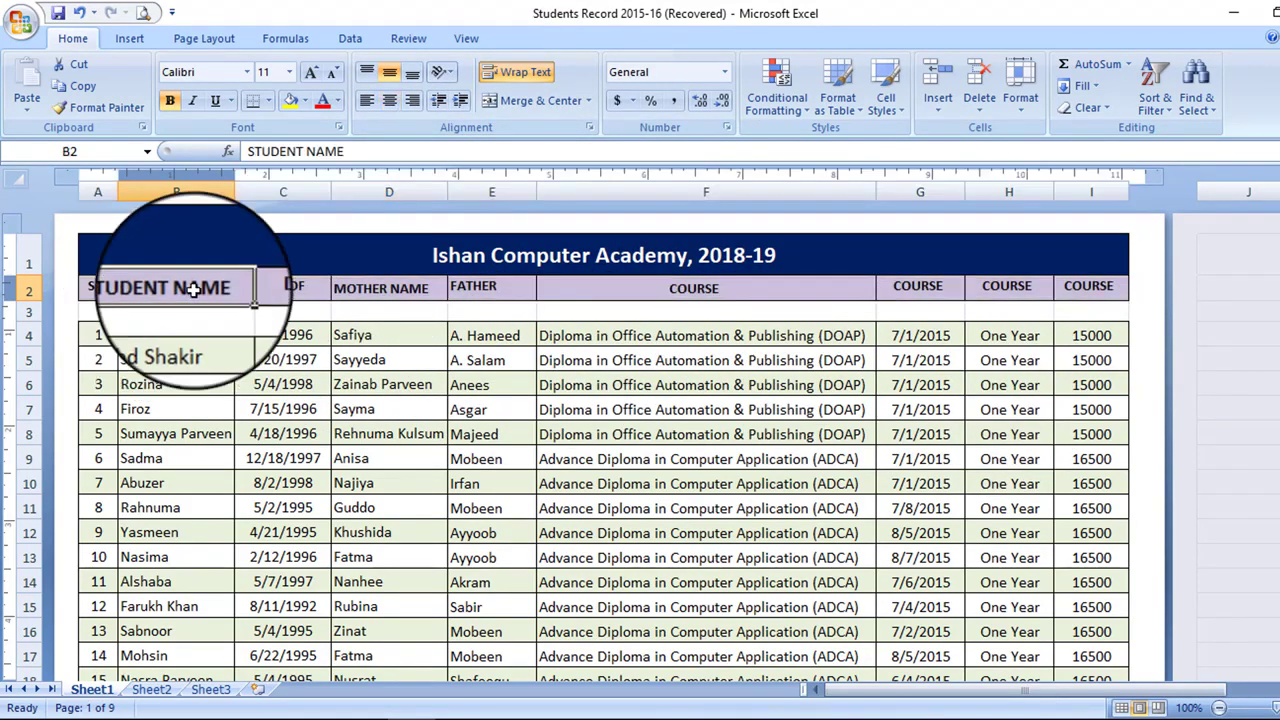
{"action": "left_click_drag", "start_coordinate": [40, 298], "coordinate": [40, 328]}
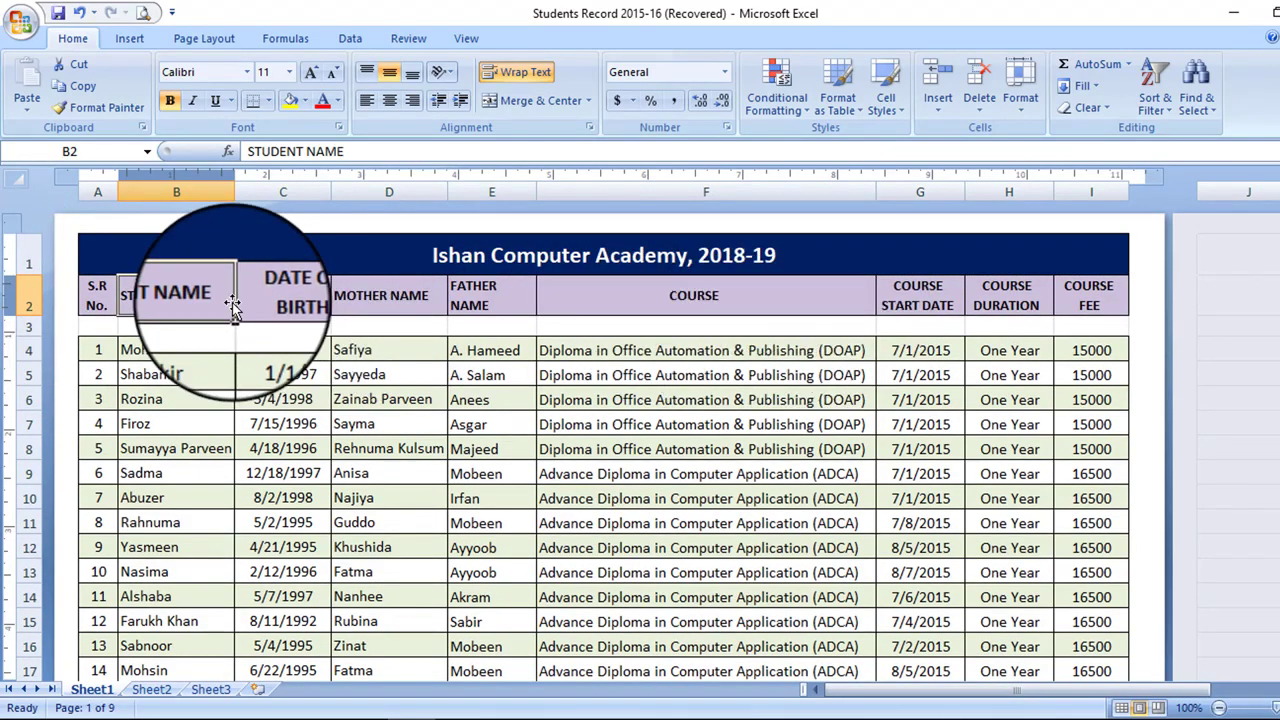
Make heading row 2 slightly taller and set the font size of its headings to 12
{"action": "left_click_drag", "start_coordinate": [35, 318], "coordinate": [1090, 300]}
{"action": "left_click", "coordinate": [672, 298]}
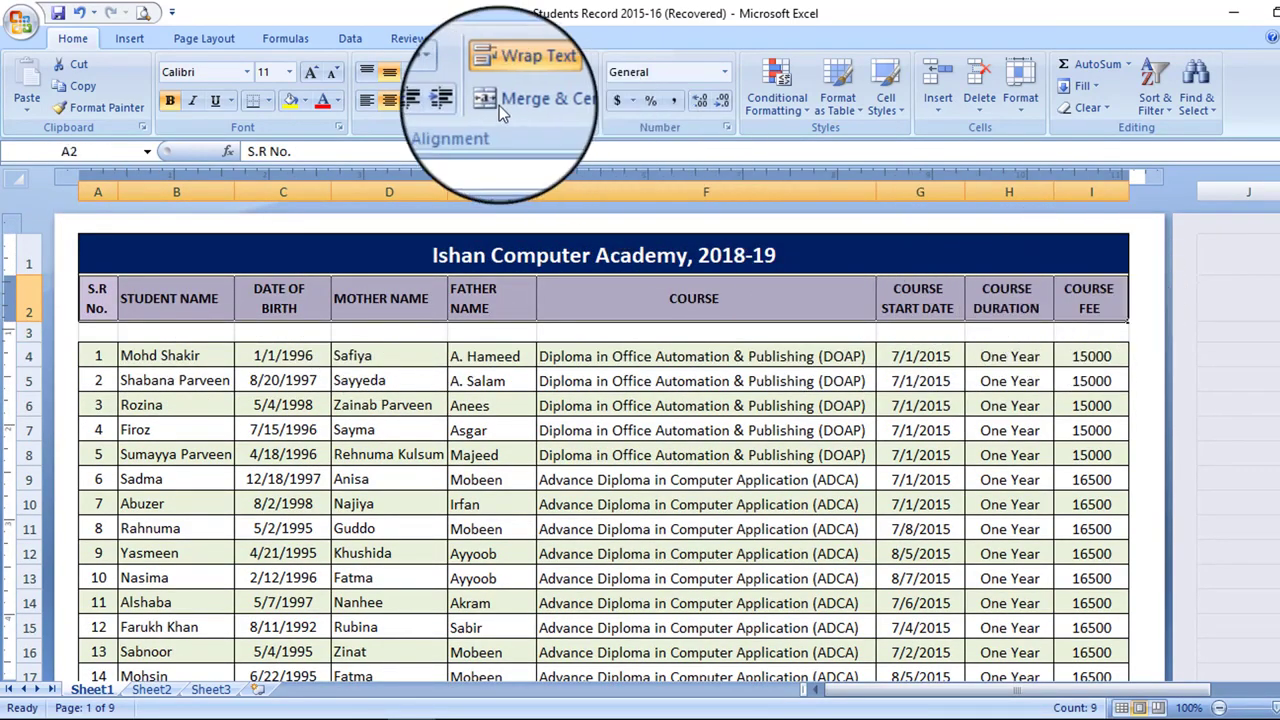
{"action": "left_click", "coordinate": [314, 73]}
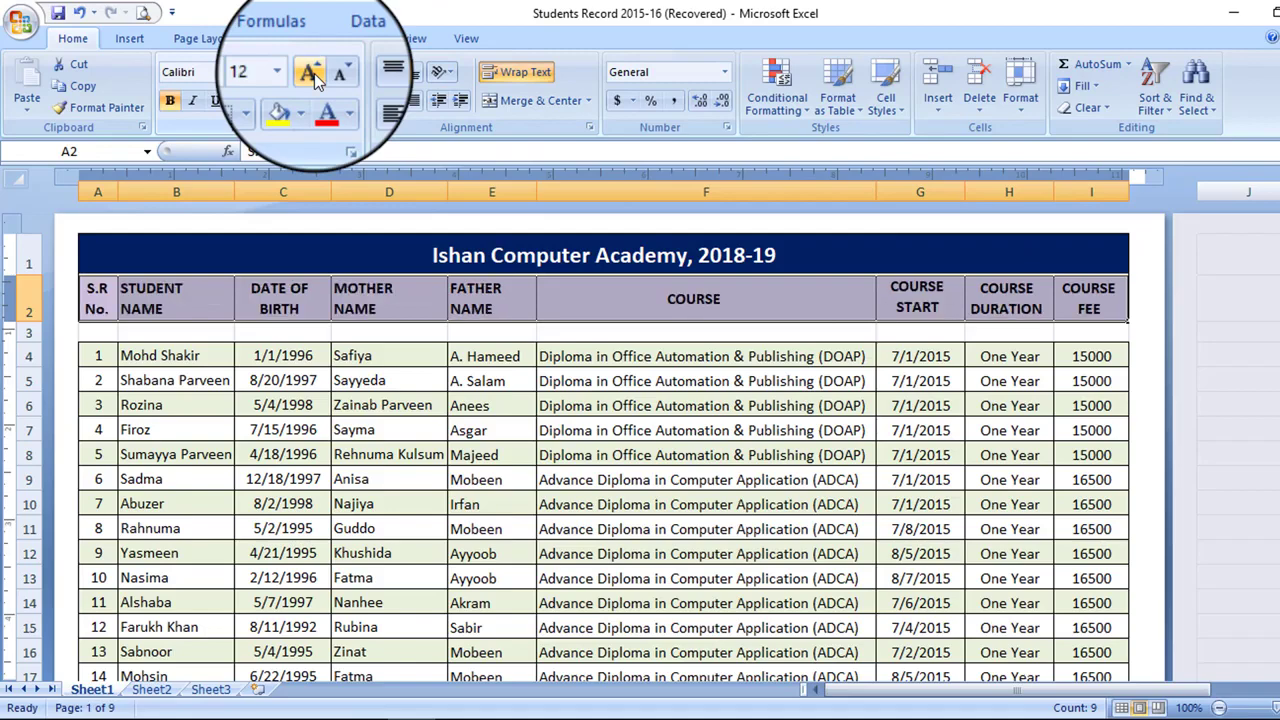
{"action": "left_click", "coordinate": [470, 405]}
Delete the empty row 3 between the headings and the first student record
{"action": "left_click", "coordinate": [25, 333]}
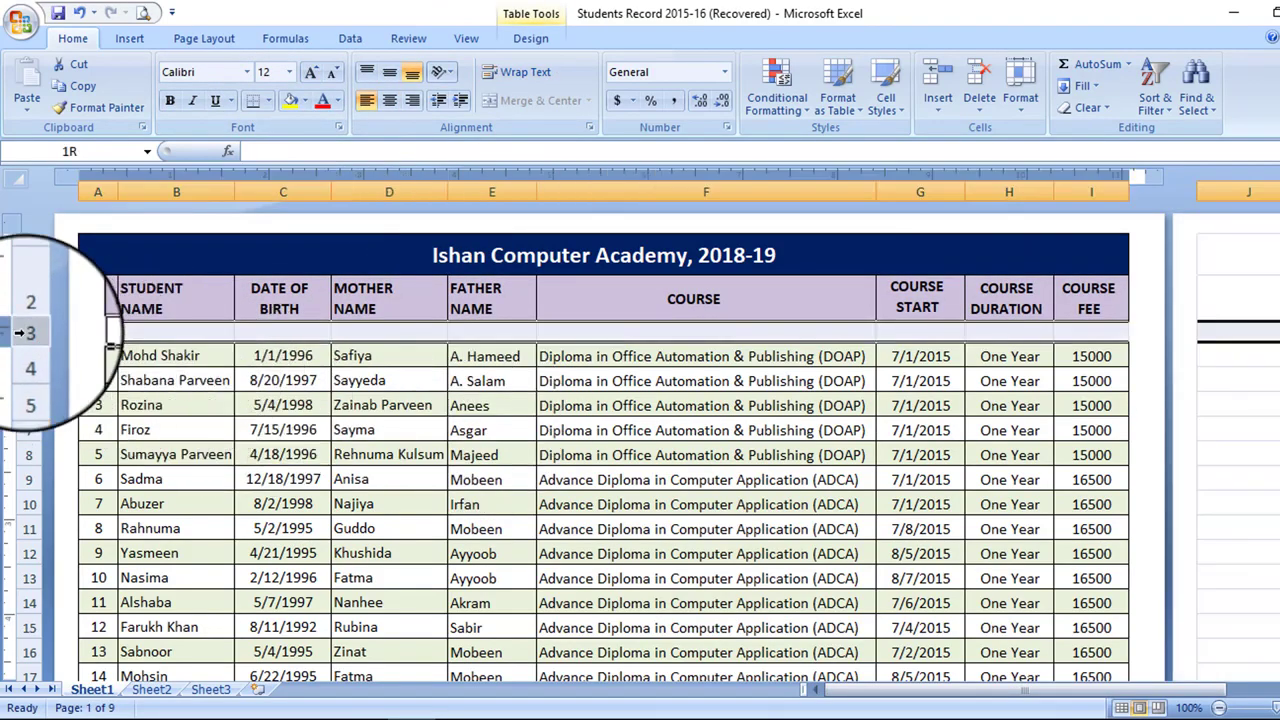
{"action": "left_click", "coordinate": [981, 86]}
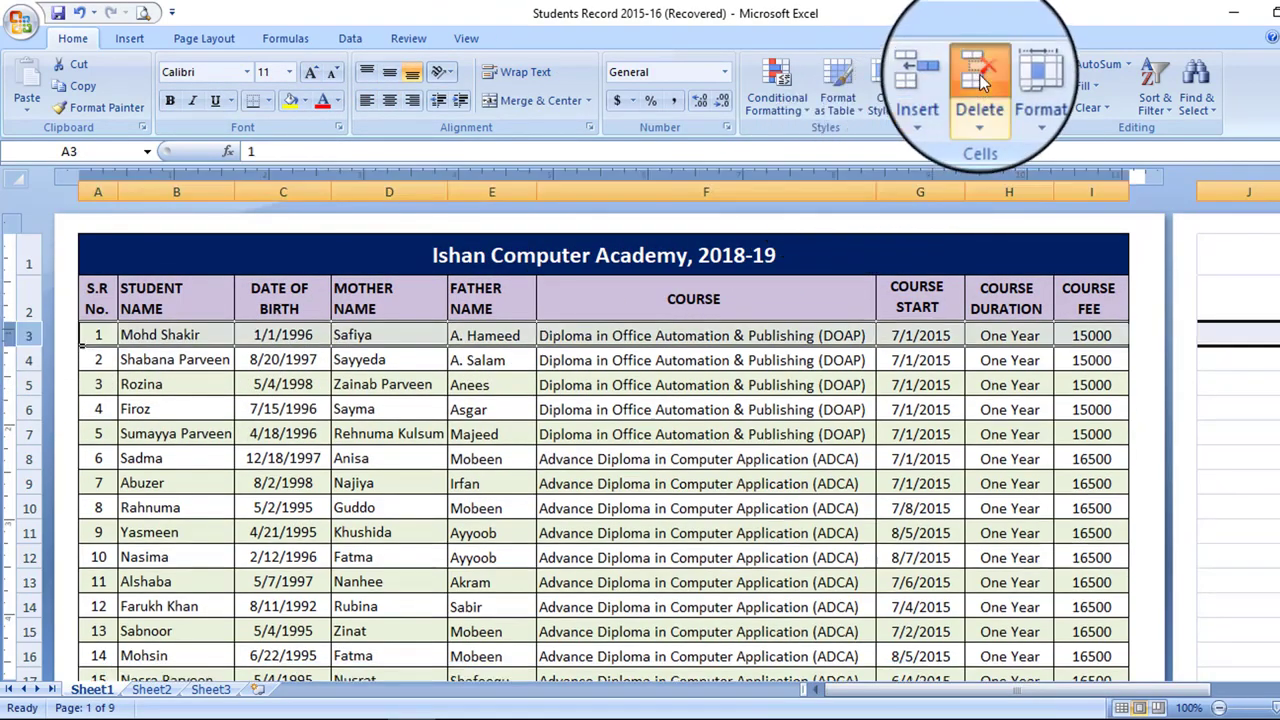
{"action": "left_click", "coordinate": [778, 478]}
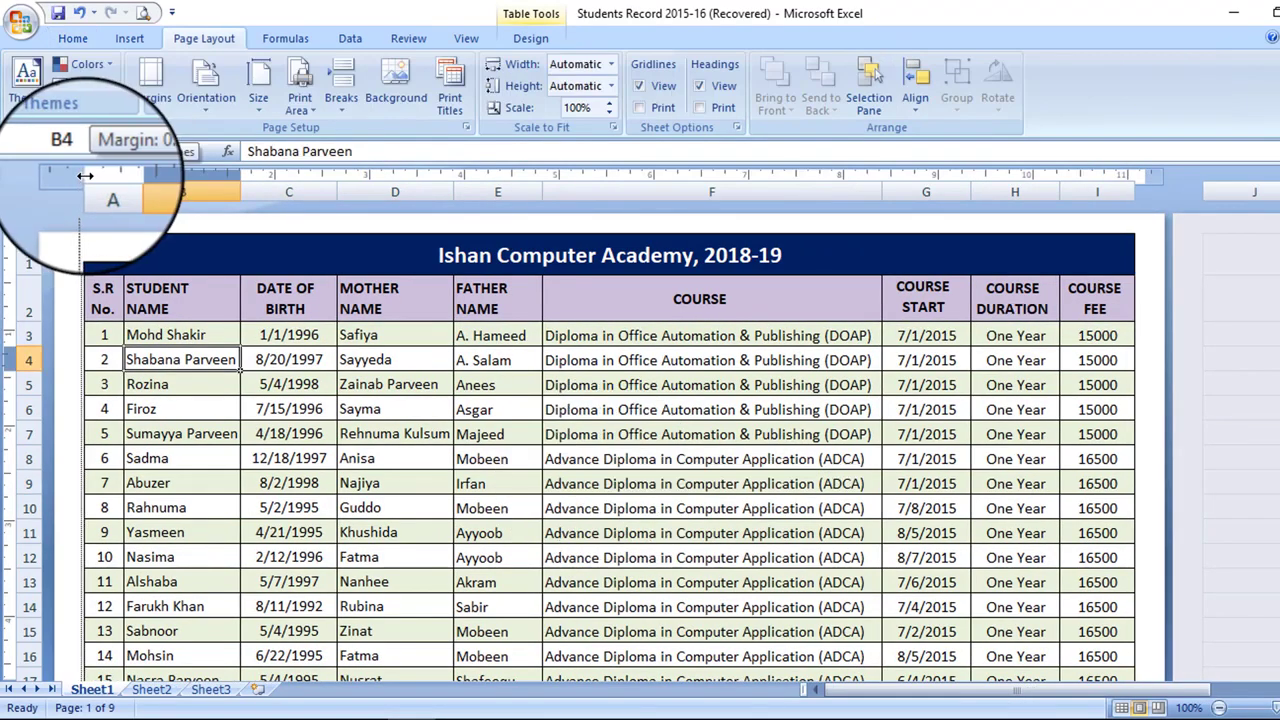
Fine-tune the left margin by hand, increase the top margin slightly, and look through the preset margins
{"action": "left_click_drag", "start_coordinate": [85, 175], "coordinate": [82, 175]}
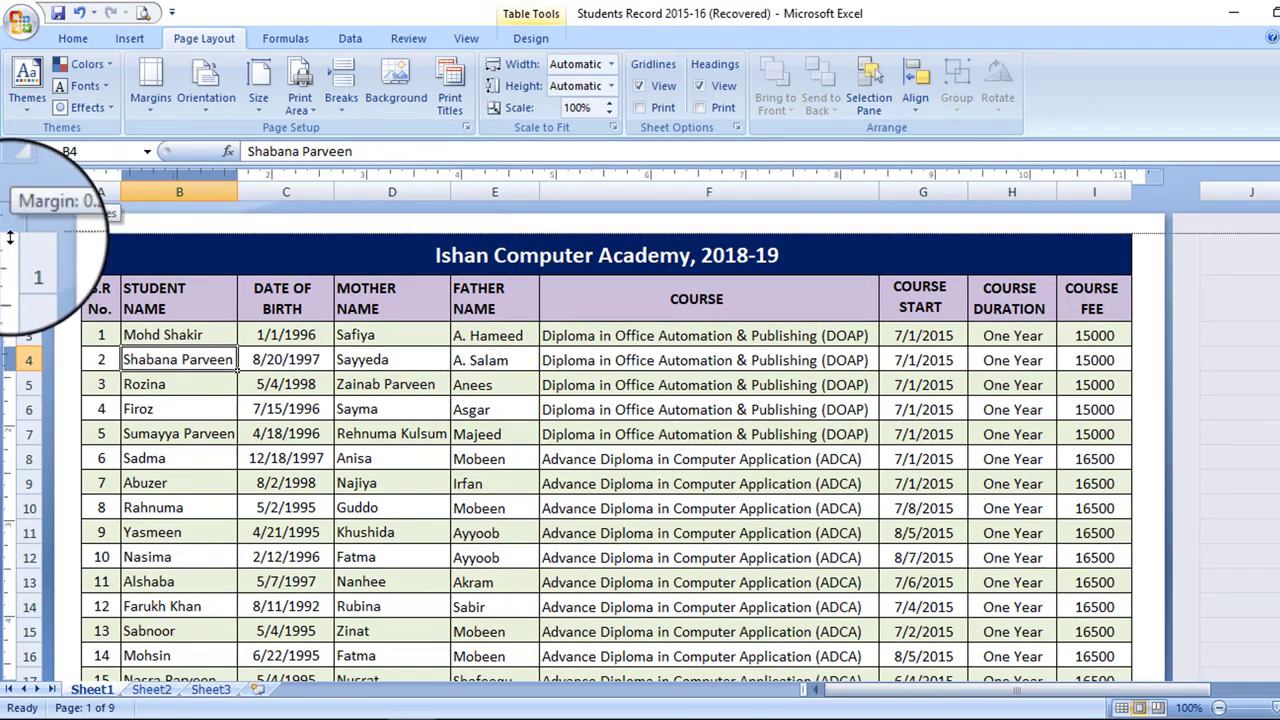
{"action": "left_click_drag", "start_coordinate": [10, 237], "coordinate": [12, 246]}
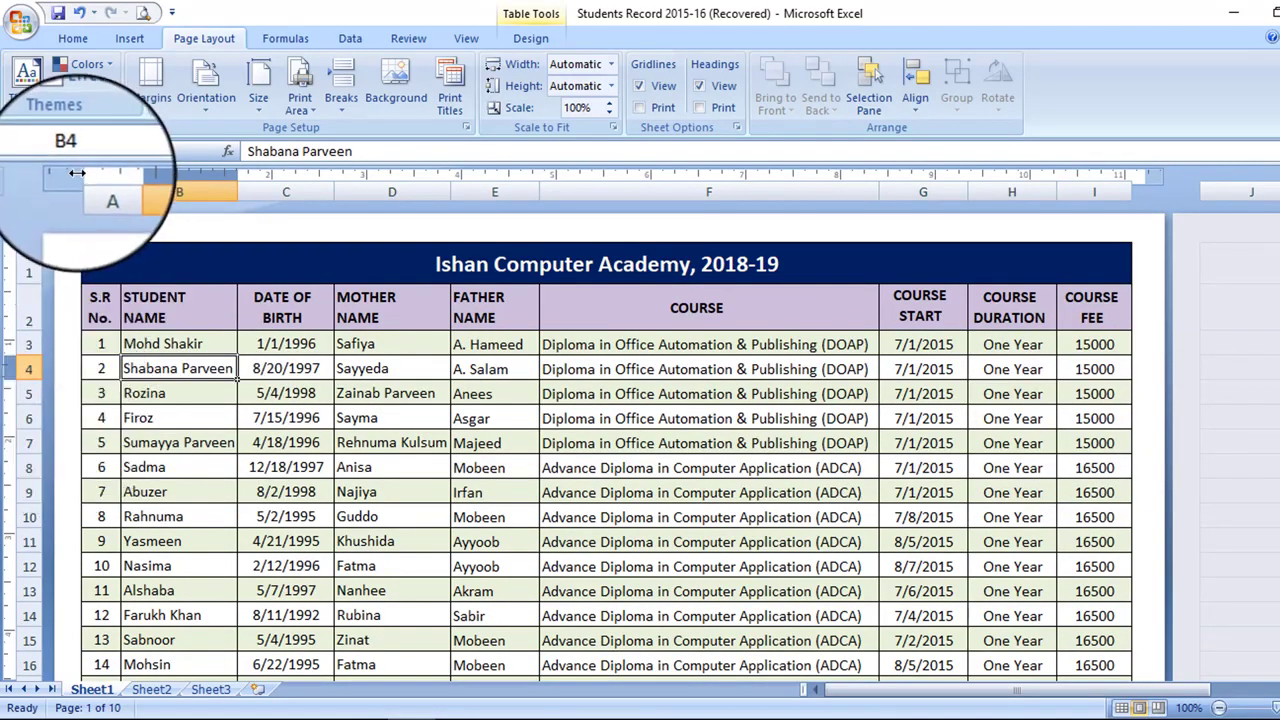
{"action": "left_click_drag", "start_coordinate": [81, 173], "coordinate": [82, 173]}
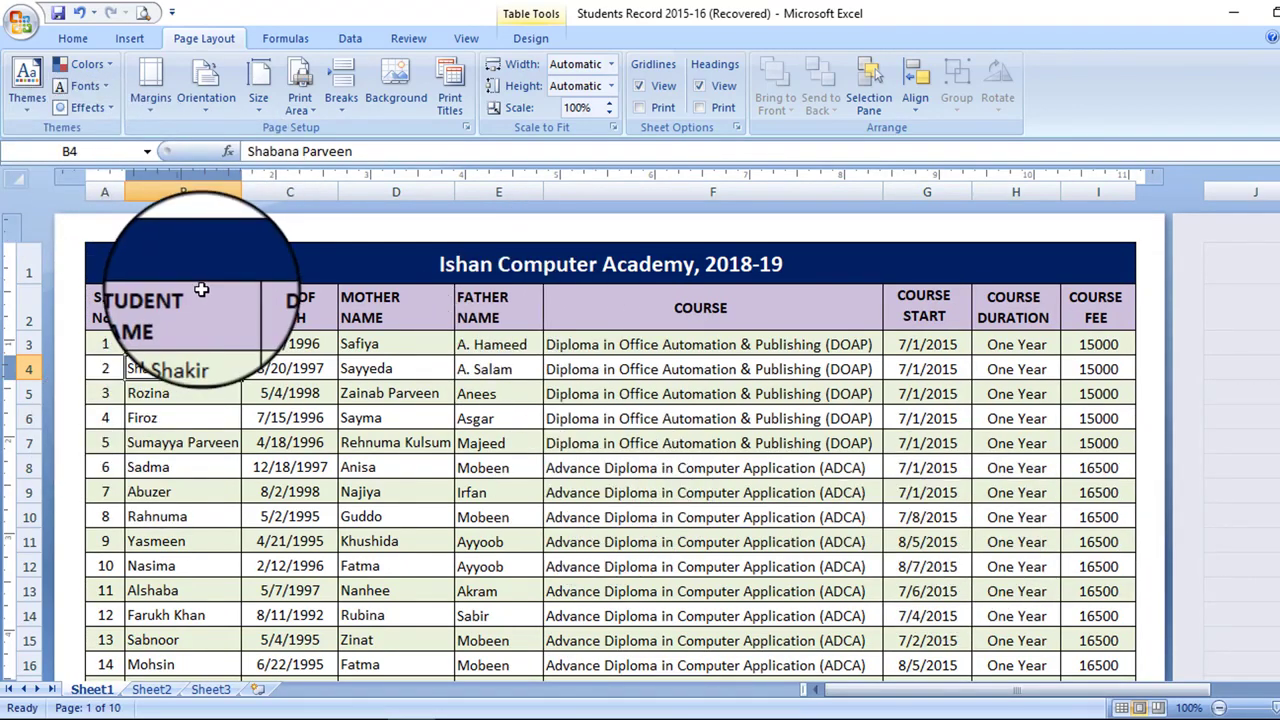
{"action": "left_click", "coordinate": [154, 116]}
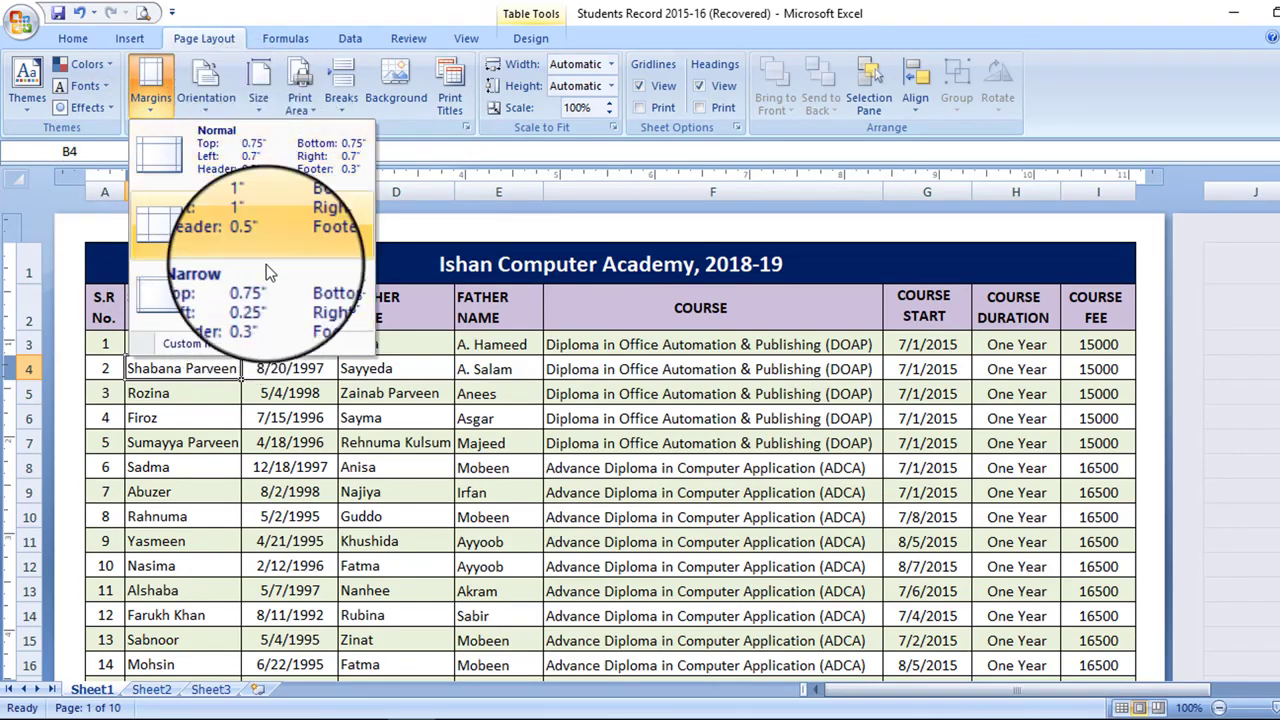
{"action": "left_click", "coordinate": [788, 498]}
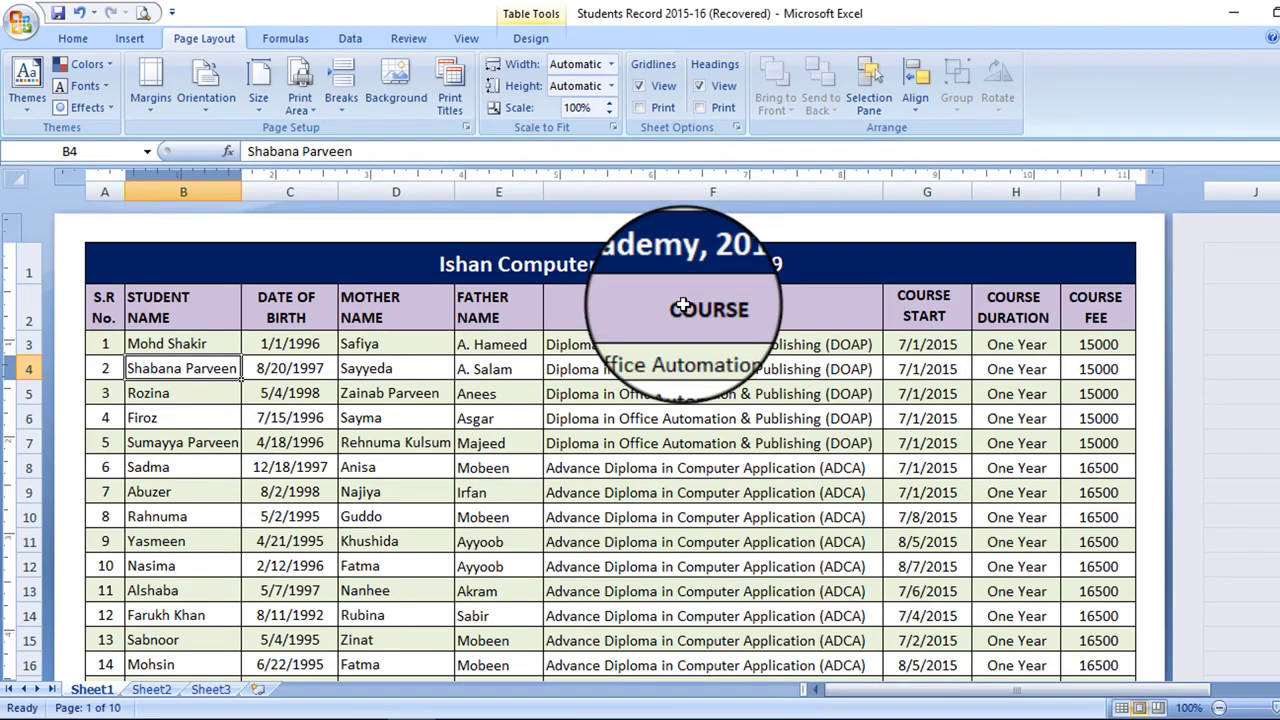
Wrap the text of the father name cells E24 and E28
{"action": "scroll", "coordinate": [529, 400], "scroll_direction": "down", "scroll_amount": 4}
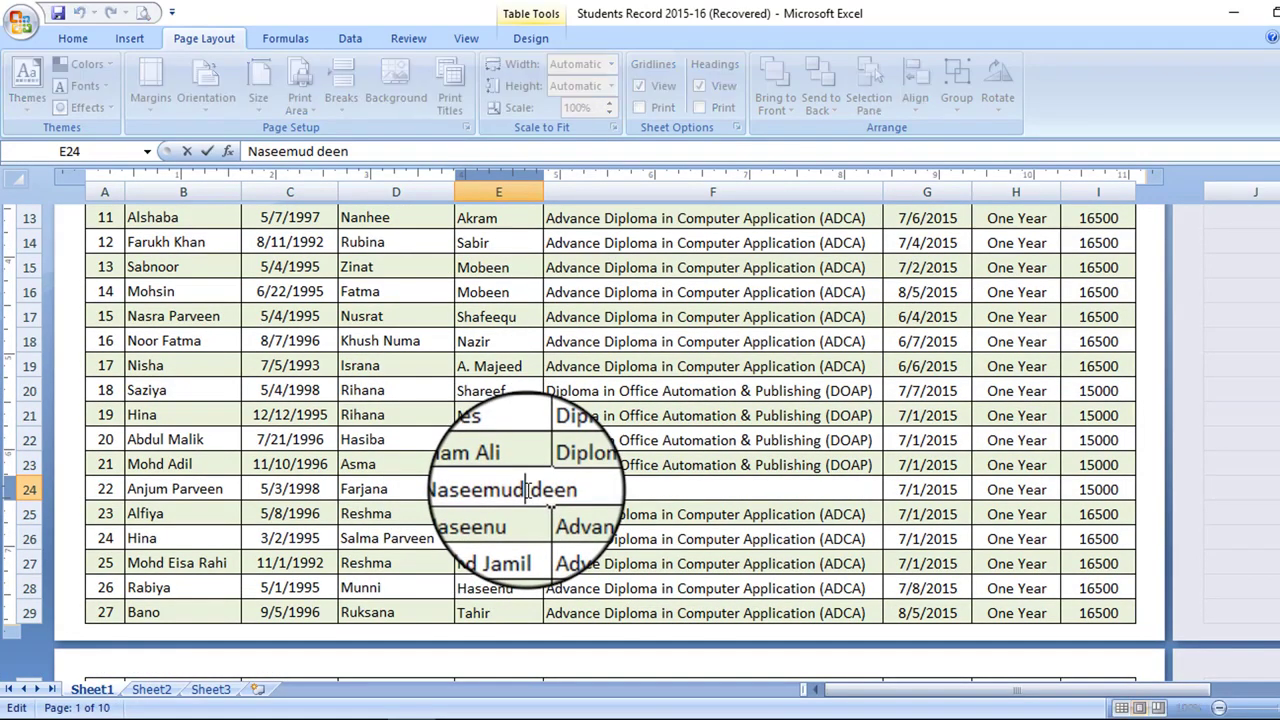
{"action": "left_click", "coordinate": [518, 538]}
{"action": "left_click", "coordinate": [527, 566]}
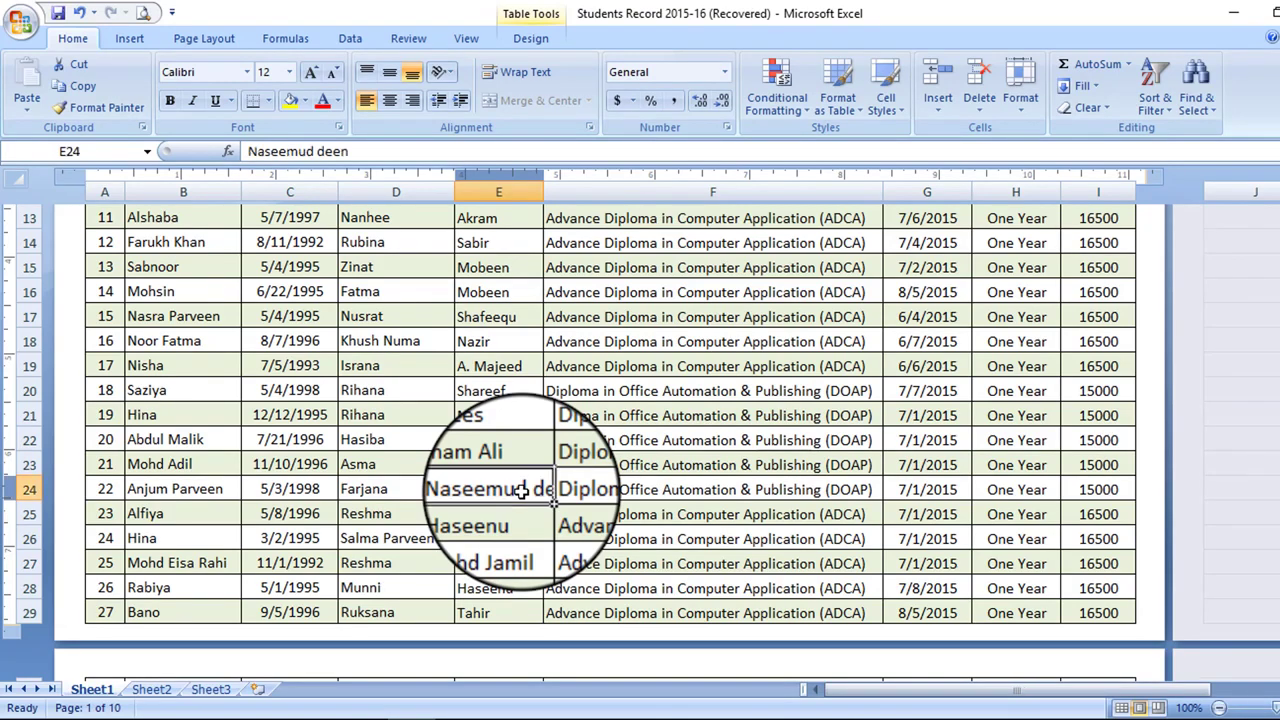
{"action": "left_click", "coordinate": [518, 588], "text": "ctrl"}
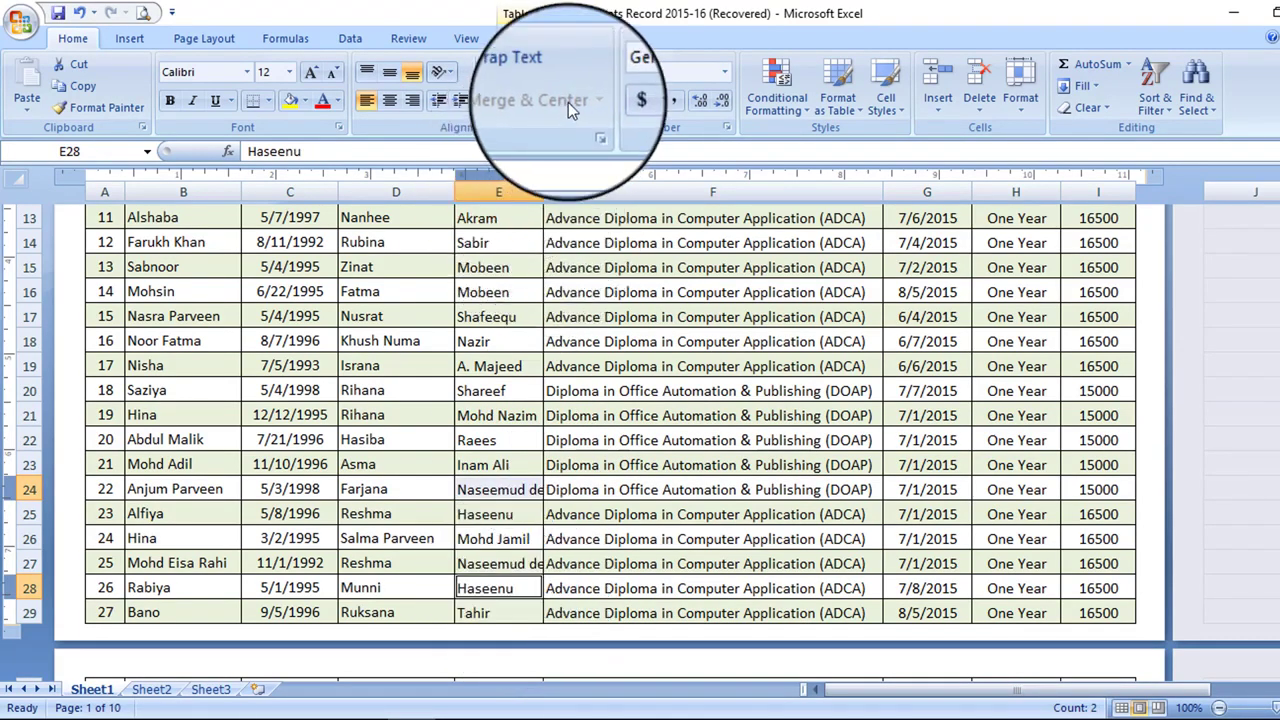
{"action": "left_click", "coordinate": [531, 75]}
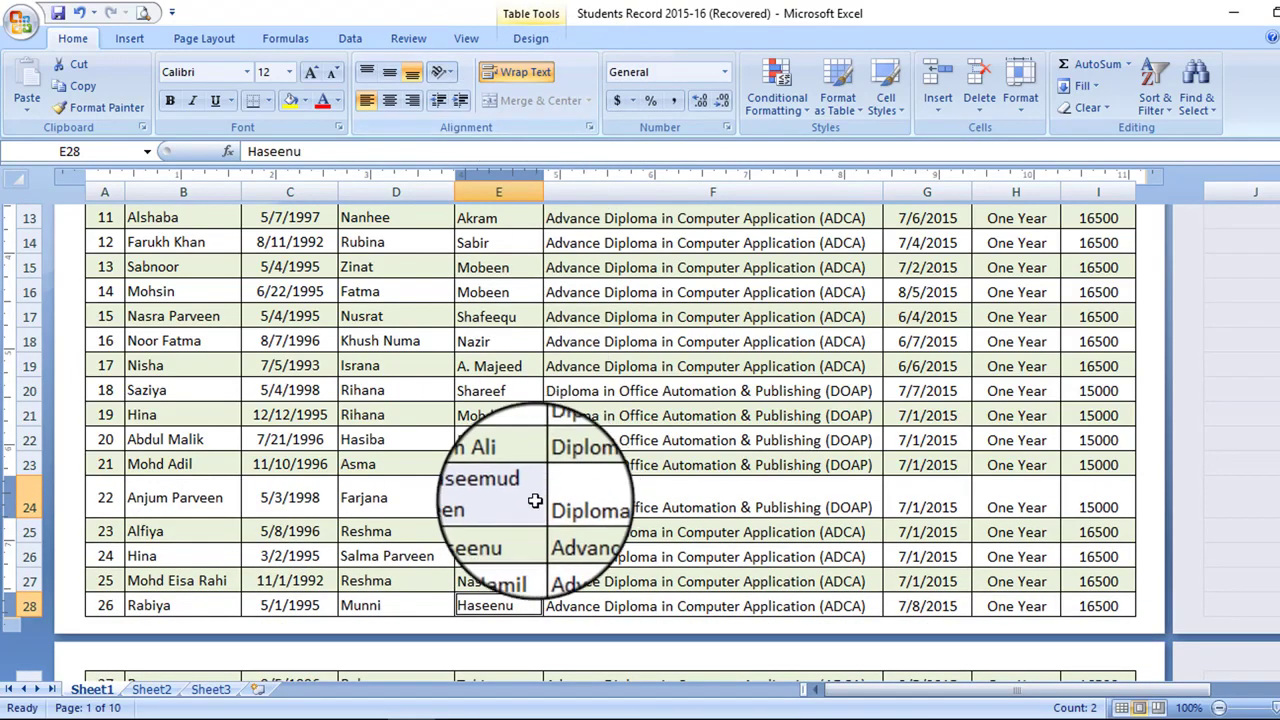
Wrap the text of the overlong father name in cell E27
{"action": "scroll", "coordinate": [520, 640], "scroll_direction": "down", "scroll_amount": 3}
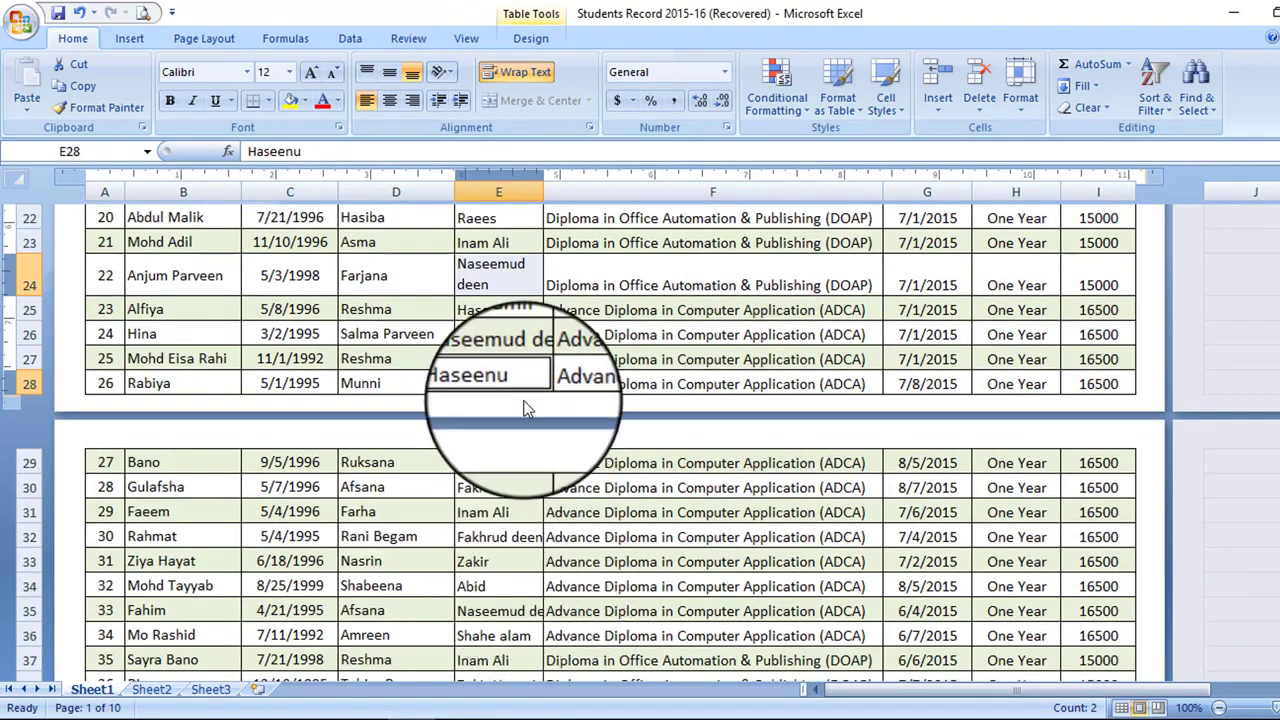
{"action": "left_click", "coordinate": [510, 532]}
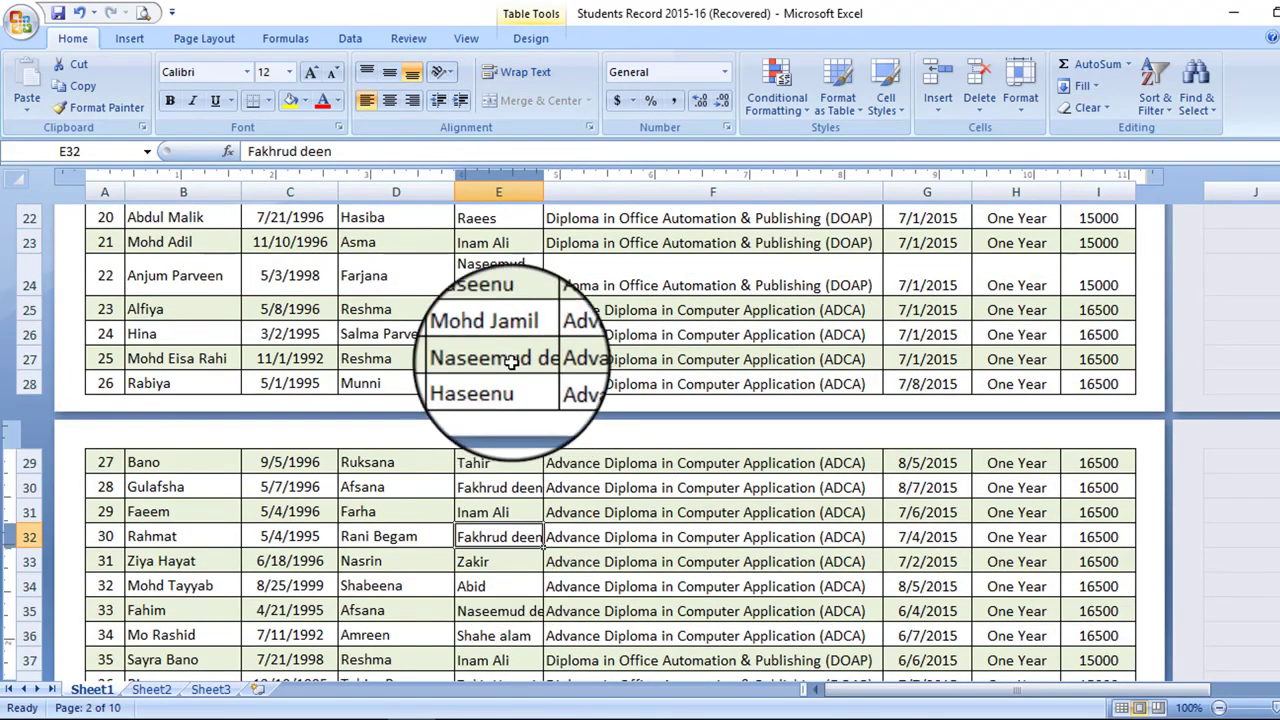
{"action": "left_click", "coordinate": [525, 80]}
{"action": "left_click", "coordinate": [505, 532]}
{"action": "scroll", "coordinate": [529, 557], "scroll_direction": "up", "scroll_amount": 1}
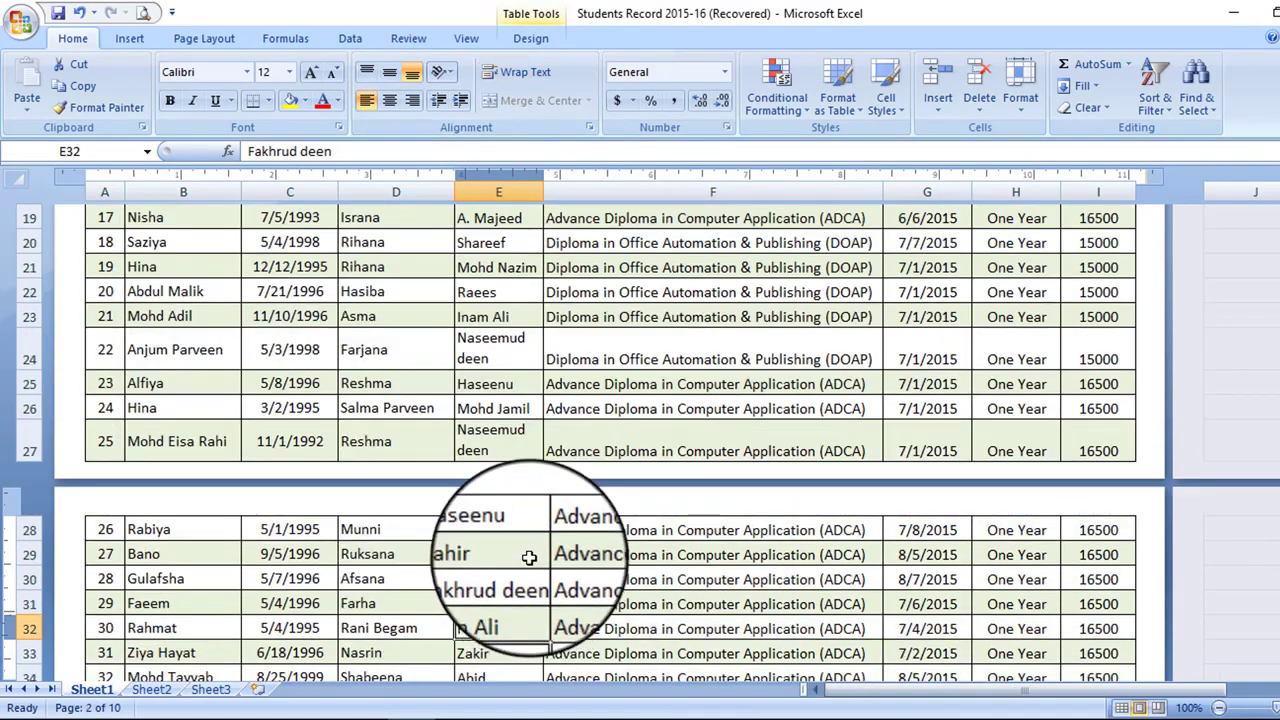
Wrap the text of all father name cells from E13 down to the last record in E276
{"action": "scroll", "coordinate": [529, 557], "scroll_direction": "up", "scroll_amount": 4}
{"action": "left_click_drag", "start_coordinate": [491, 280], "coordinate": [525, 634]}
{"action": "left_click", "coordinate": [530, 72]}
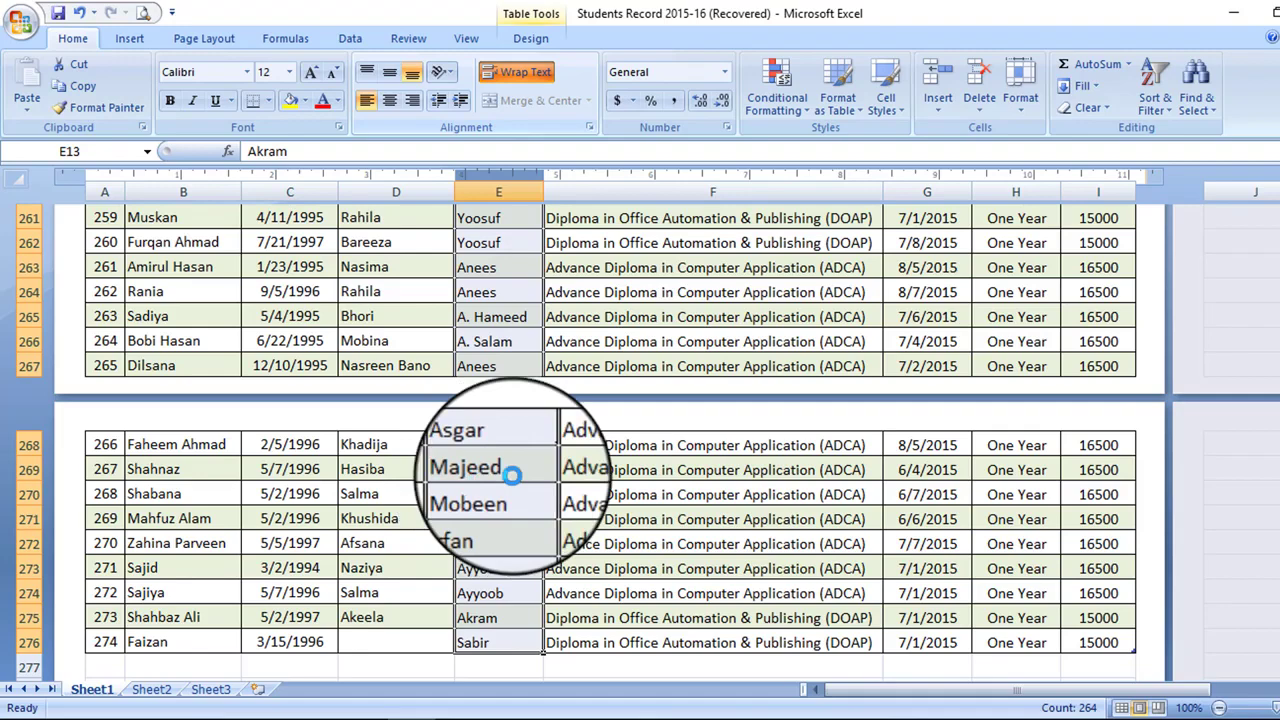
{"action": "scroll", "coordinate": [502, 517], "scroll_direction": "up", "scroll_amount": 20}
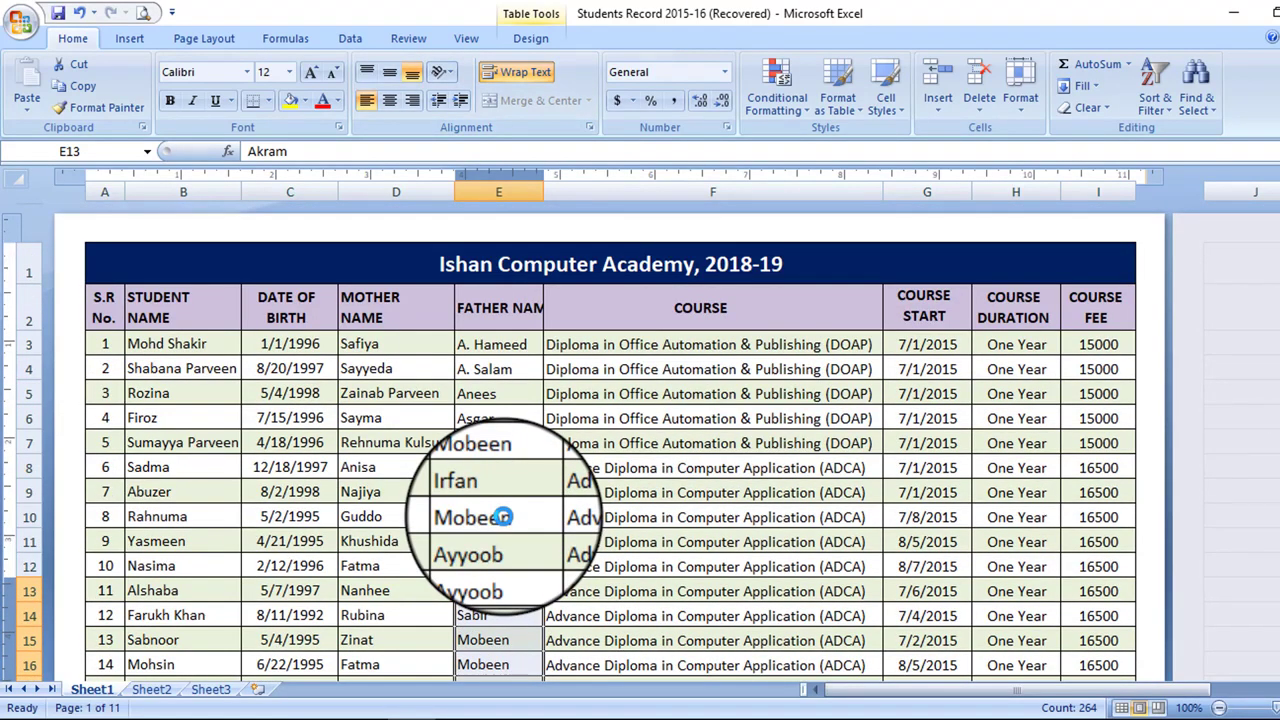
Find the student name that fills its cell in B90 and wrap its text
{"action": "scroll", "coordinate": [271, 210], "scroll_direction": "down", "scroll_amount": 19}
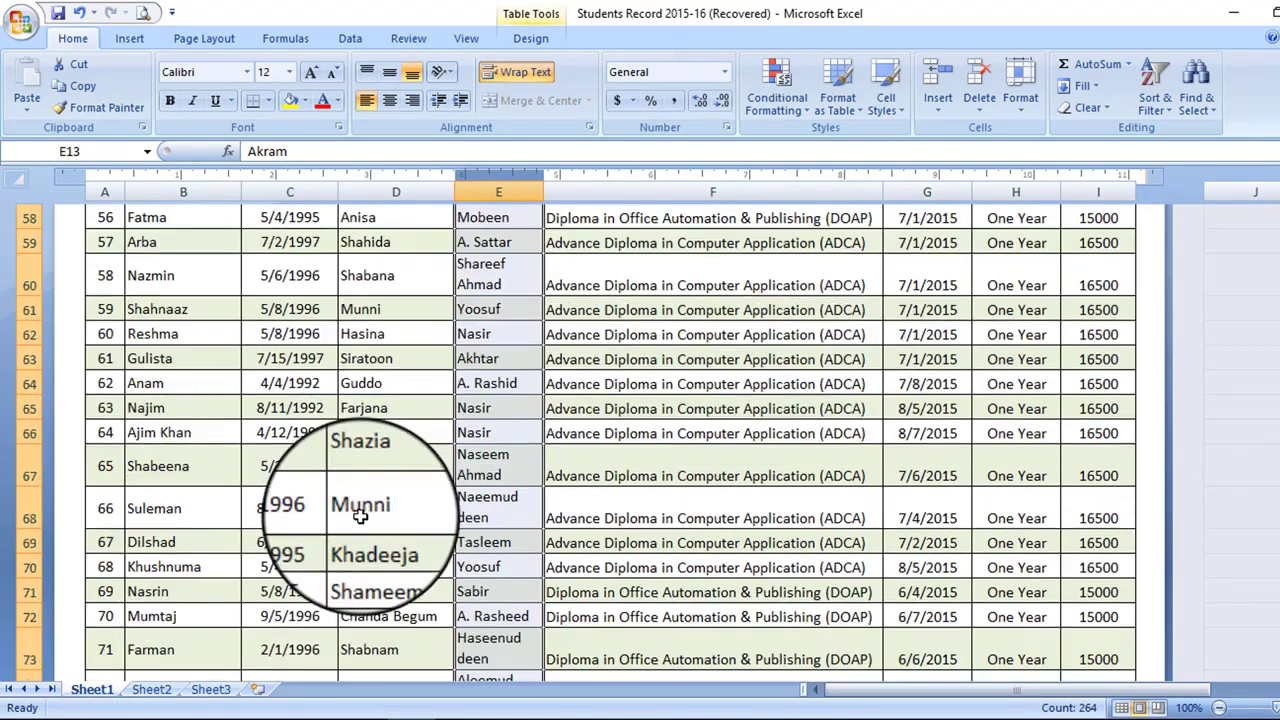
{"action": "scroll", "coordinate": [360, 515], "scroll_direction": "down", "scroll_amount": 3}
{"action": "left_click", "coordinate": [306, 437]}
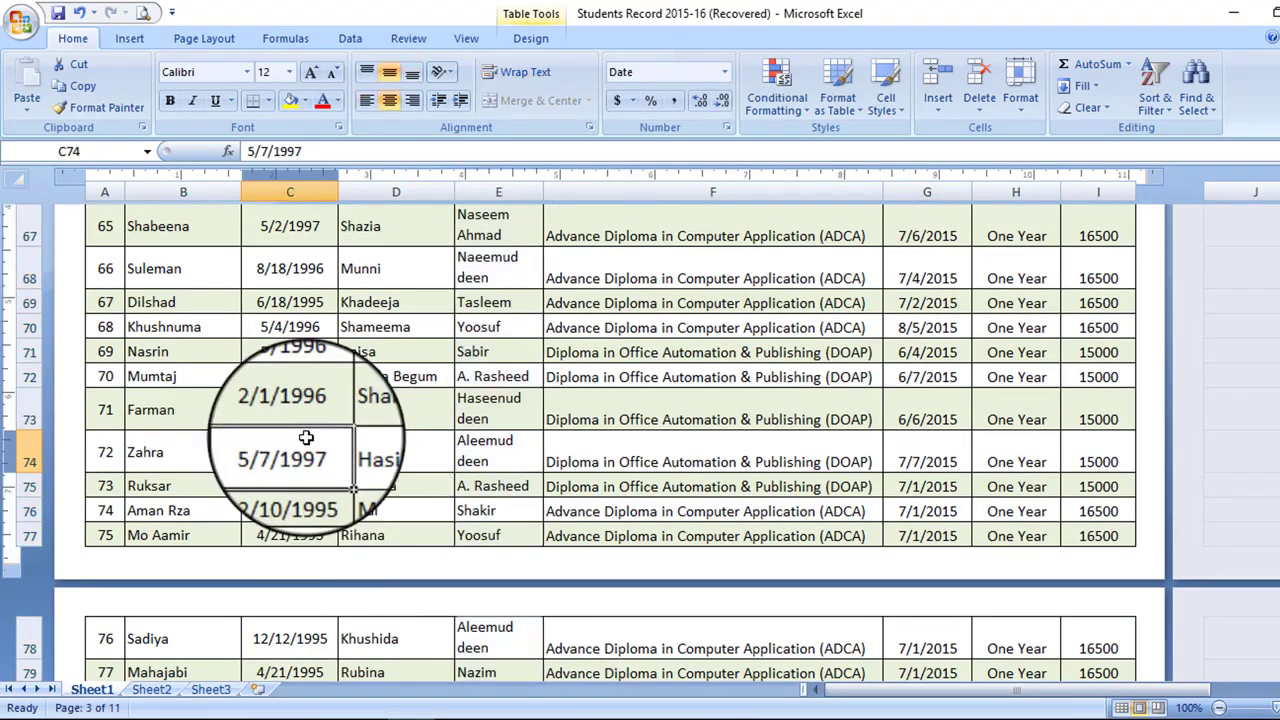
{"action": "scroll", "coordinate": [306, 437], "scroll_direction": "down", "scroll_amount": 2}
{"action": "scroll", "coordinate": [306, 437], "scroll_direction": "down", "scroll_amount": 5}
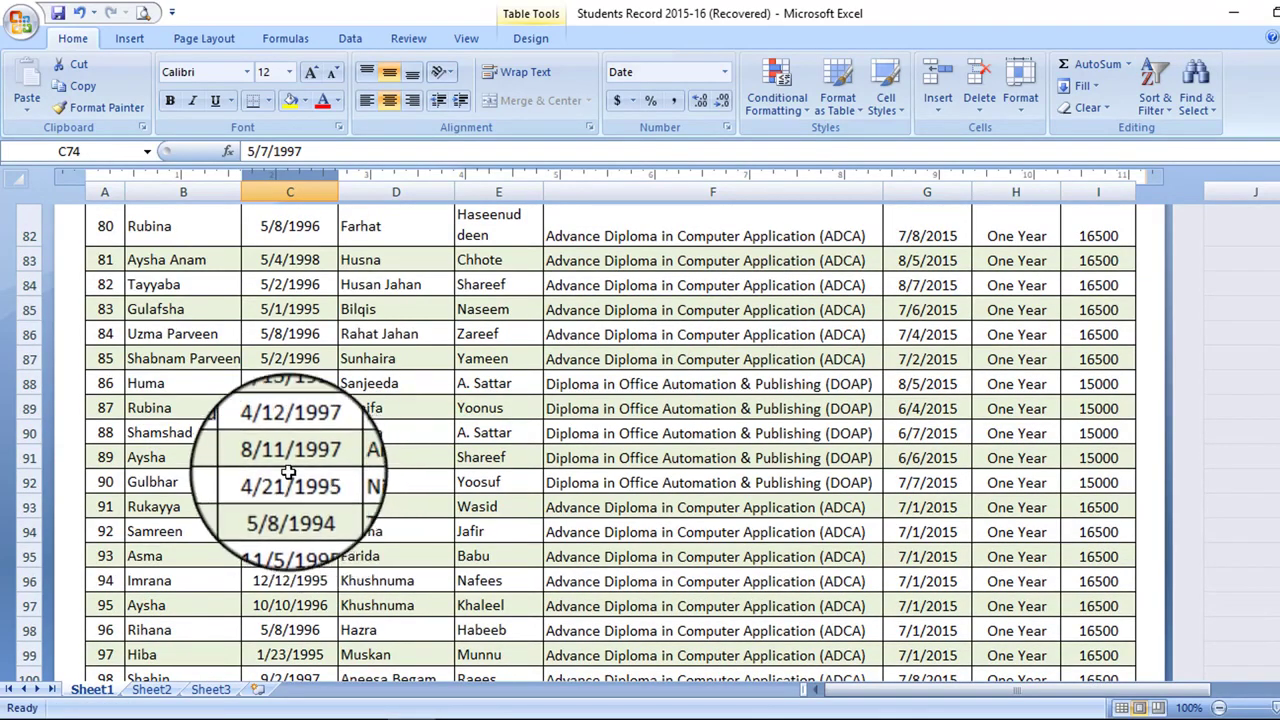
{"action": "scroll", "coordinate": [285, 455], "scroll_direction": "down", "scroll_amount": 3}
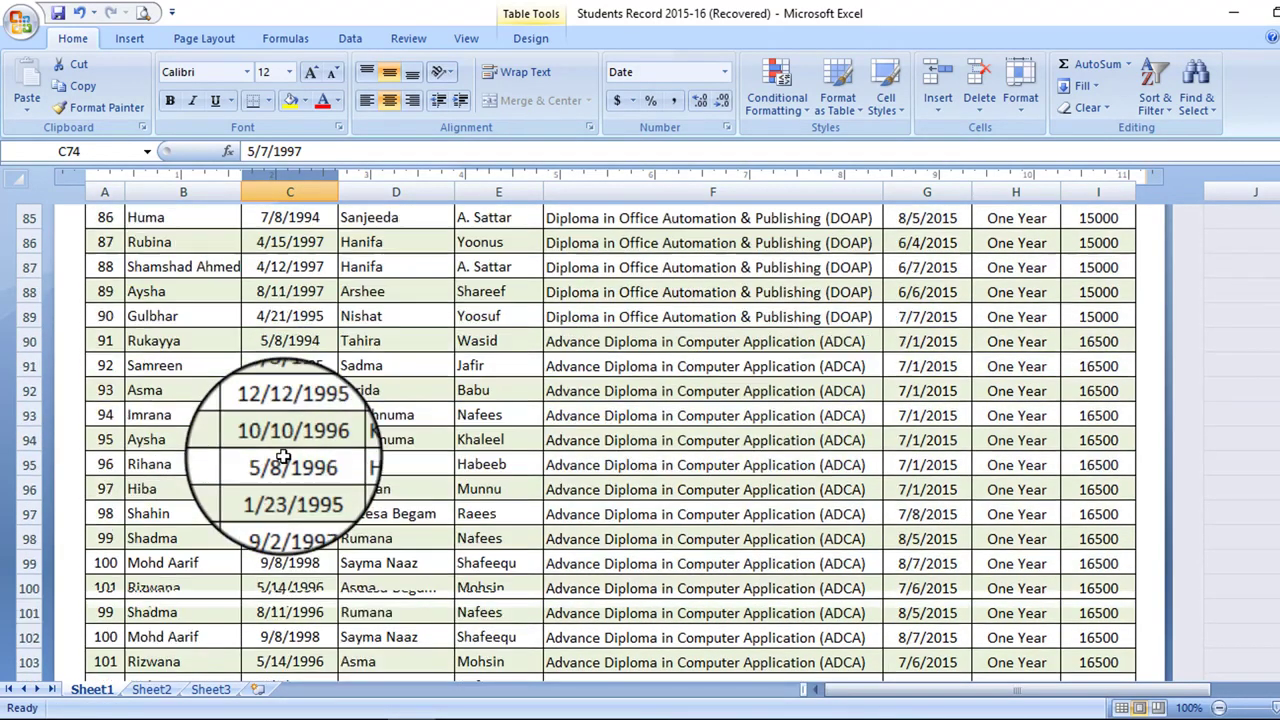
{"action": "scroll", "coordinate": [285, 470], "scroll_direction": "up", "scroll_amount": 3}
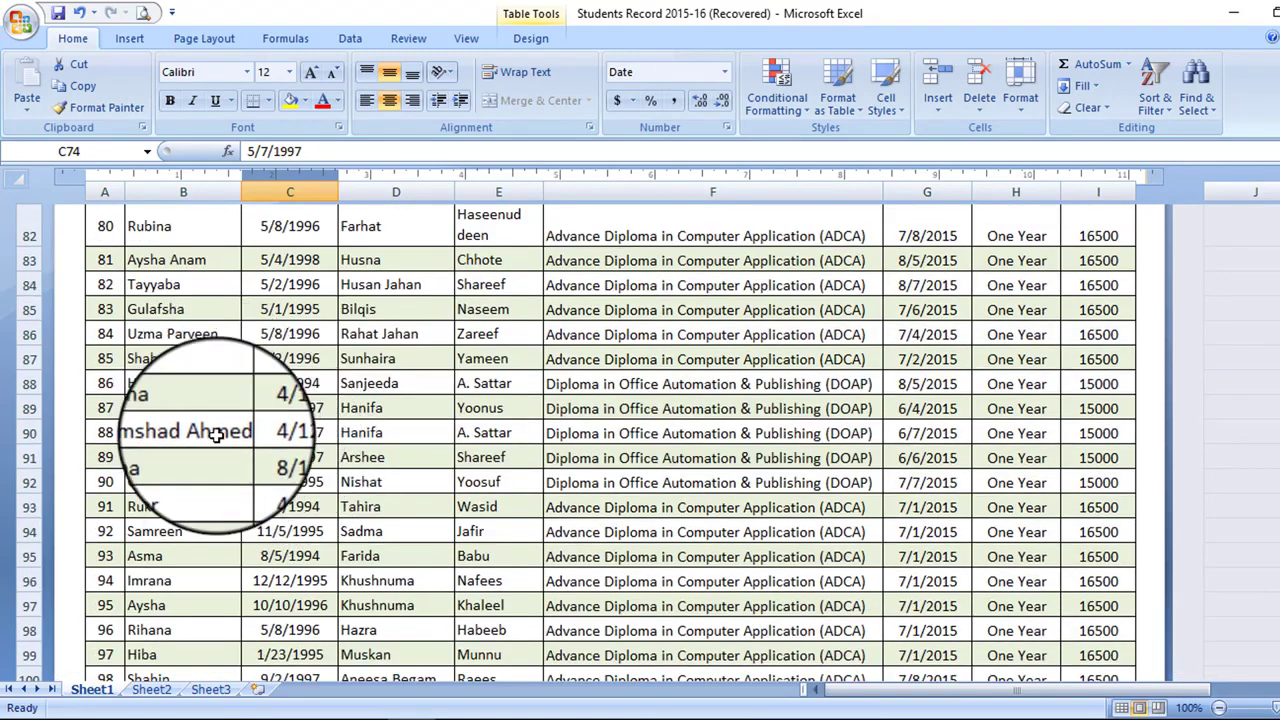
{"action": "left_click", "coordinate": [215, 432]}
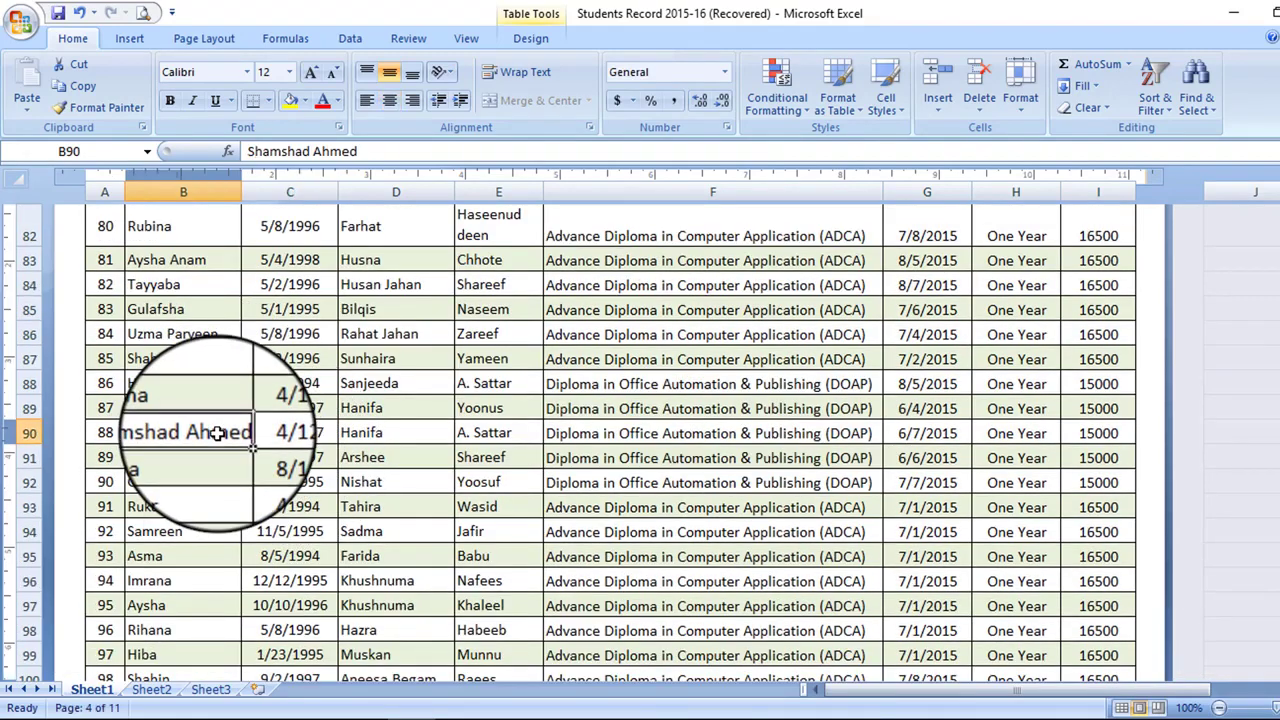
{"action": "left_click", "coordinate": [529, 73]}
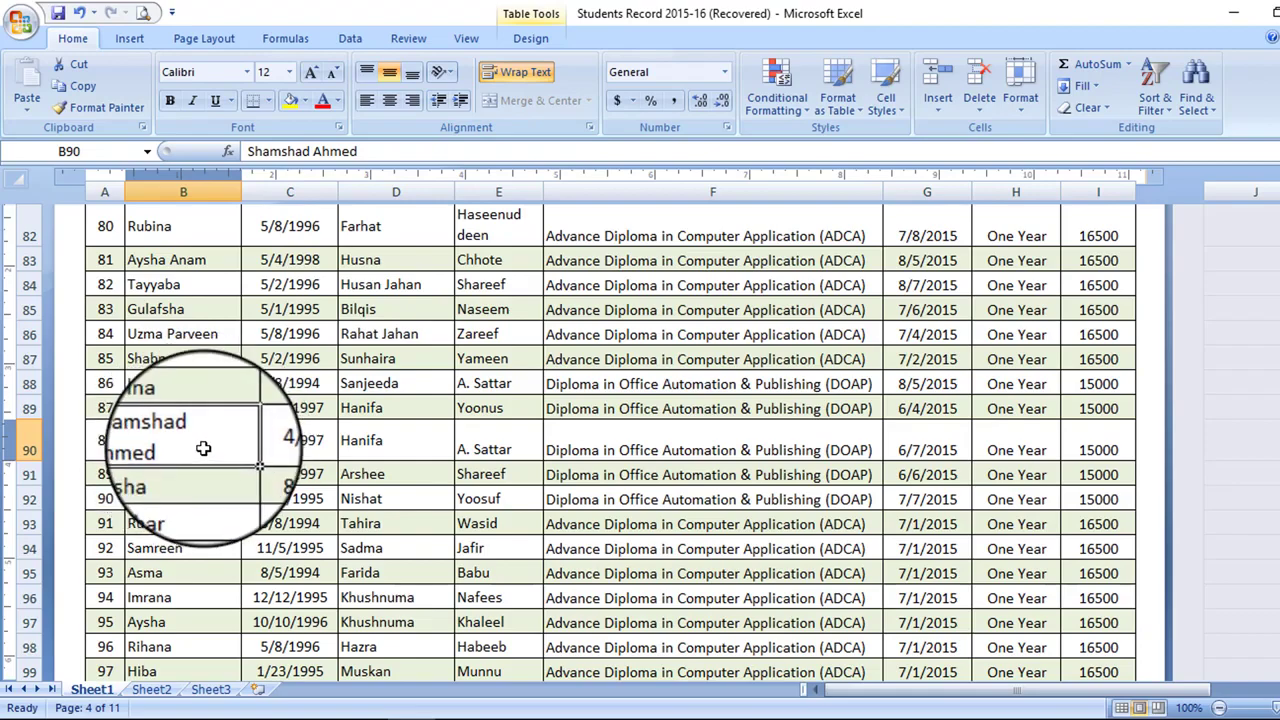
Open the print preview and examine page 1 across its full width, from the headings to the last row
{"action": "scroll", "coordinate": [586, 523], "scroll_direction": "down", "scroll_amount": 14}
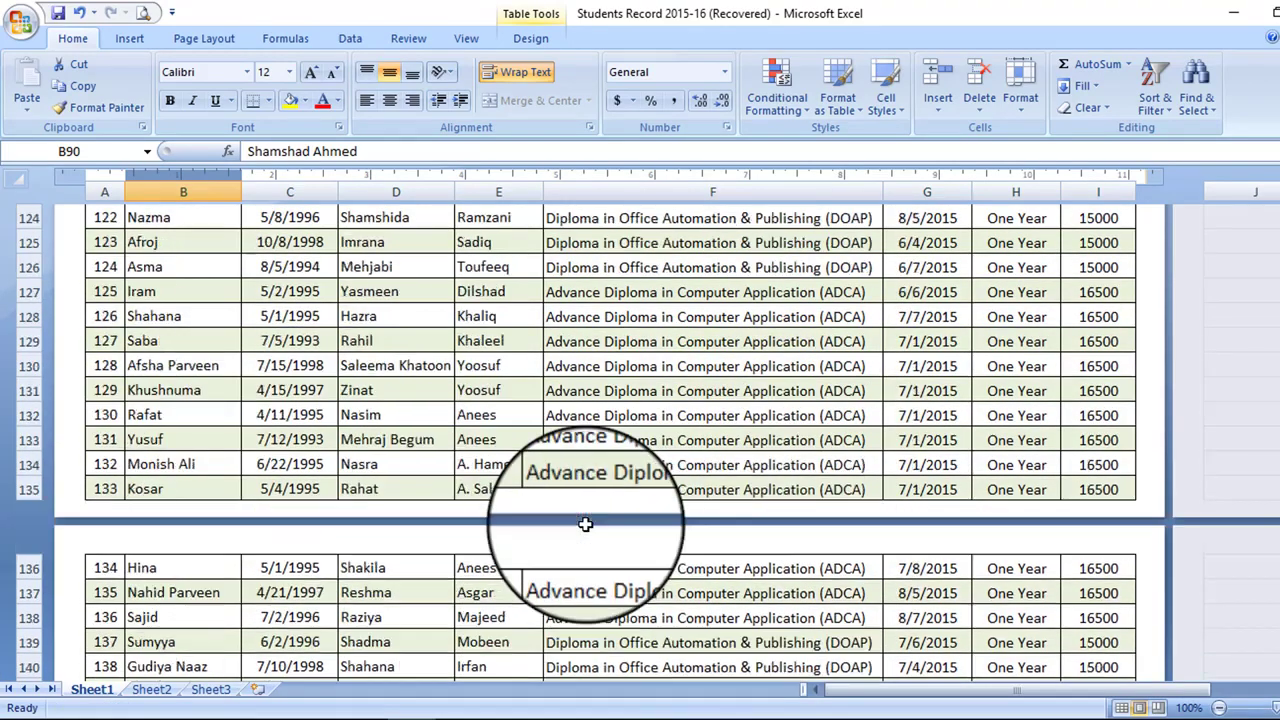
{"action": "scroll", "coordinate": [585, 524], "scroll_direction": "up", "scroll_amount": 20}
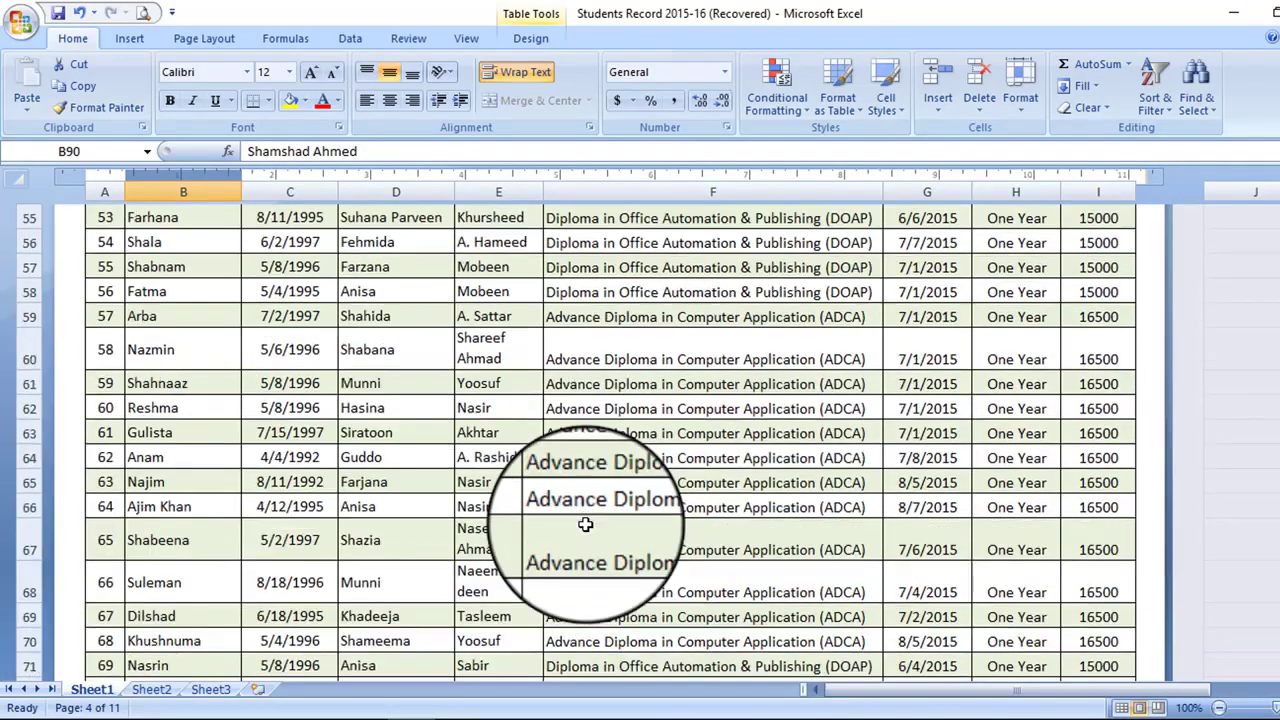
{"action": "scroll", "coordinate": [585, 524], "scroll_direction": "up", "scroll_amount": 18}
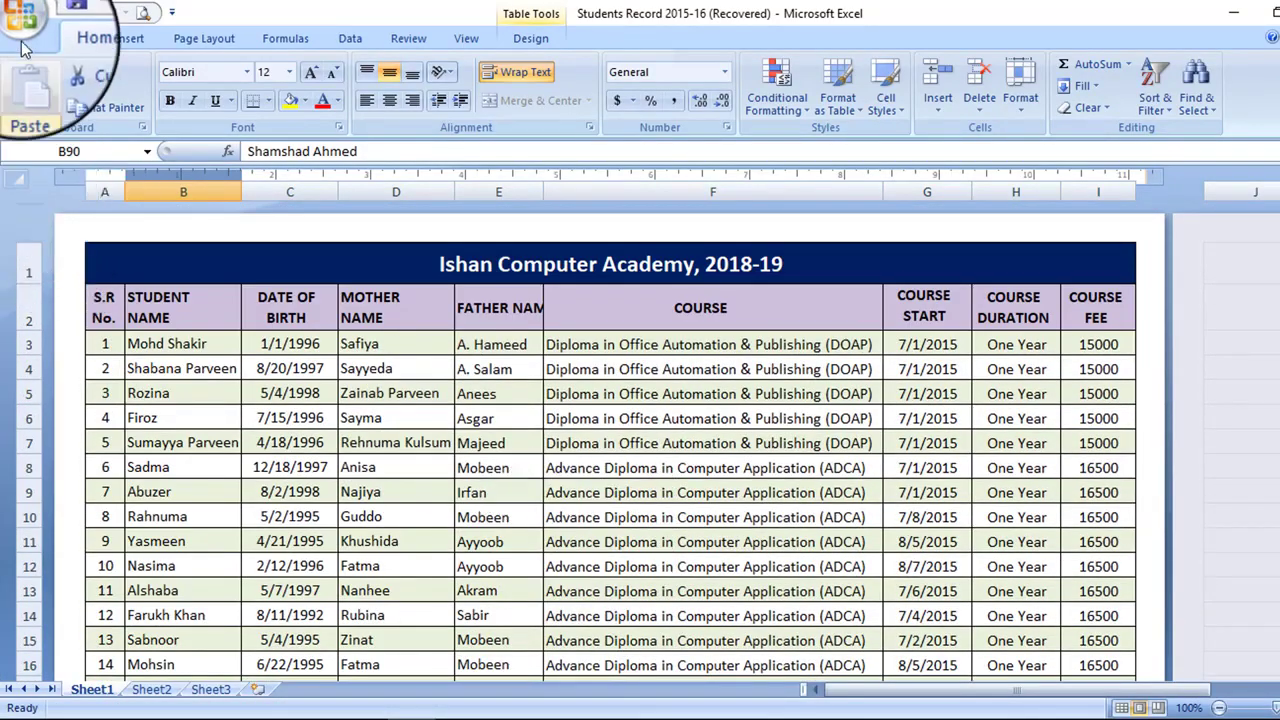
{"action": "left_click", "coordinate": [22, 22]}
{"action": "mouse_move", "coordinate": [70, 248]}
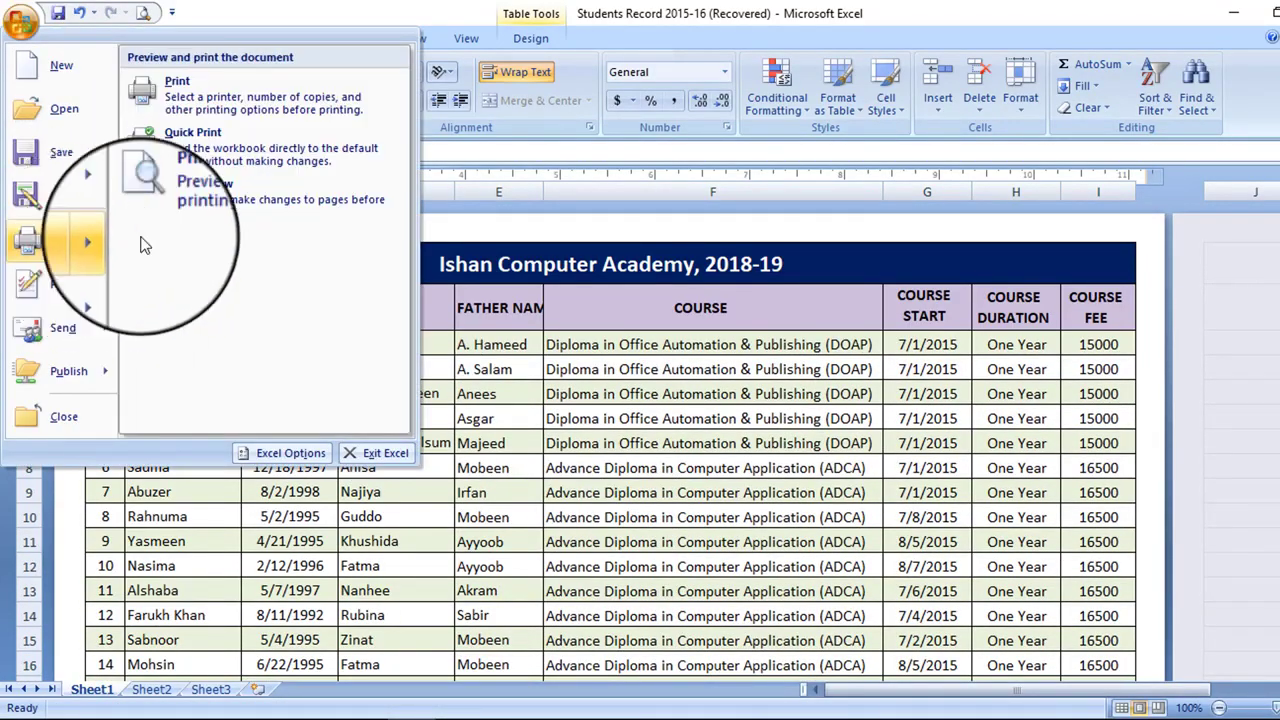
{"action": "left_click", "coordinate": [238, 200]}
{"action": "left_click", "coordinate": [560, 665]}
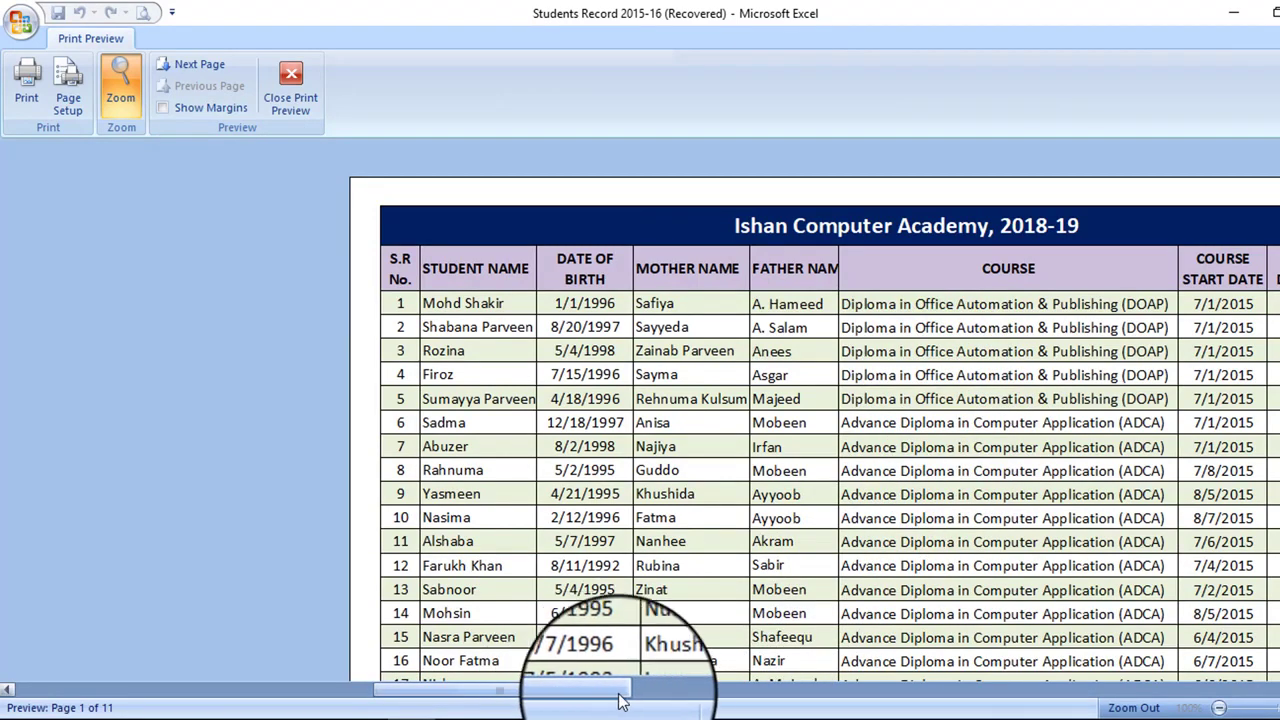
{"action": "left_click_drag", "start_coordinate": [619, 694], "coordinate": [650, 694]}
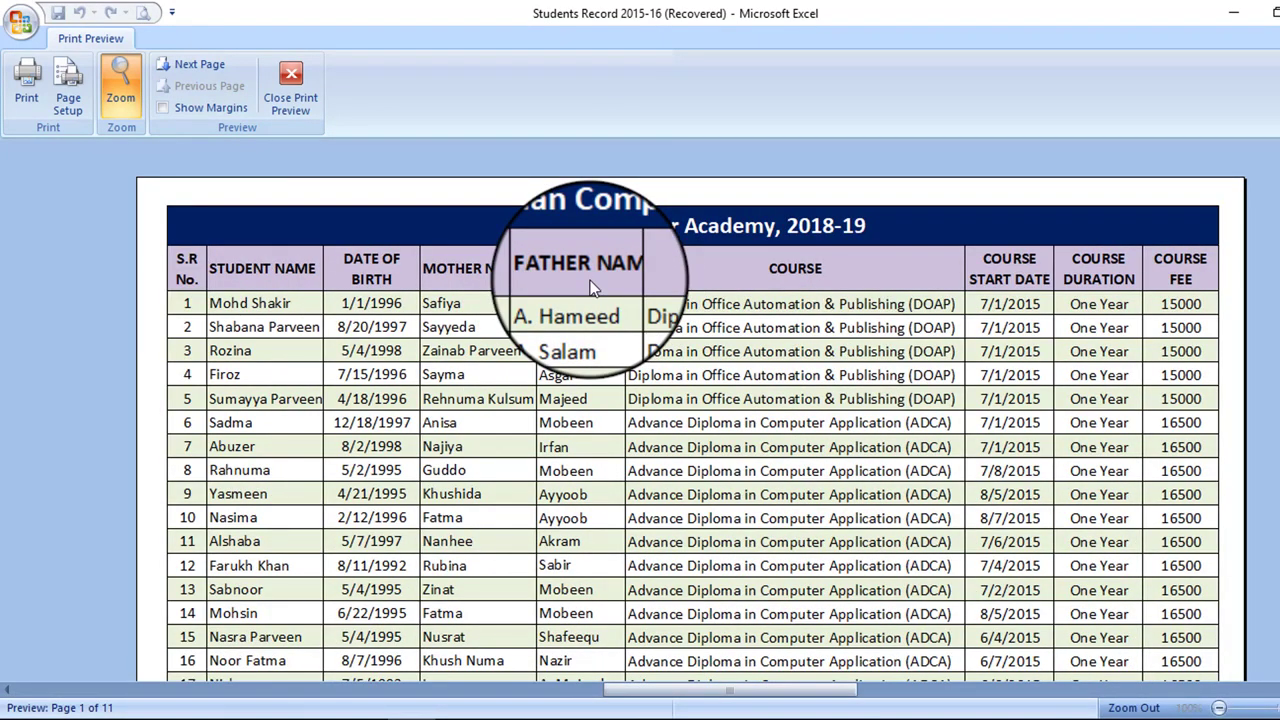
{"action": "scroll", "coordinate": [611, 387], "scroll_direction": "down", "scroll_amount": 5}
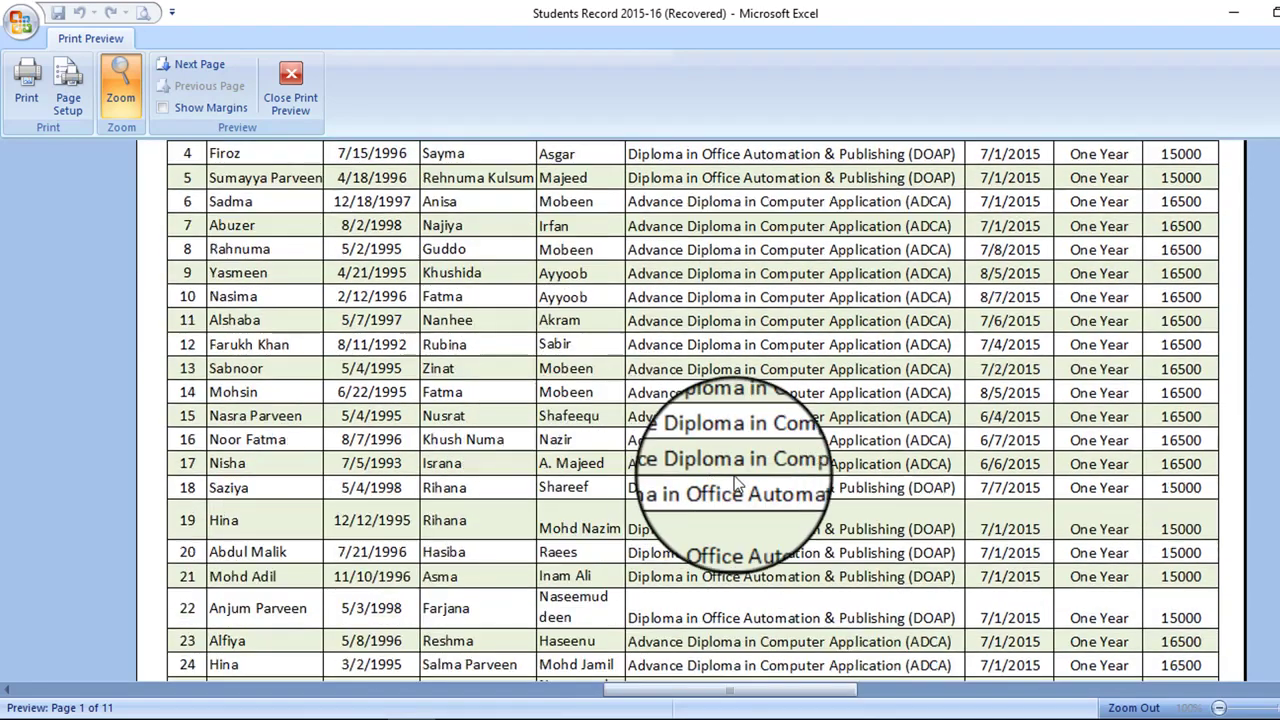
{"action": "scroll", "coordinate": [529, 492], "scroll_direction": "down", "scroll_amount": 6}
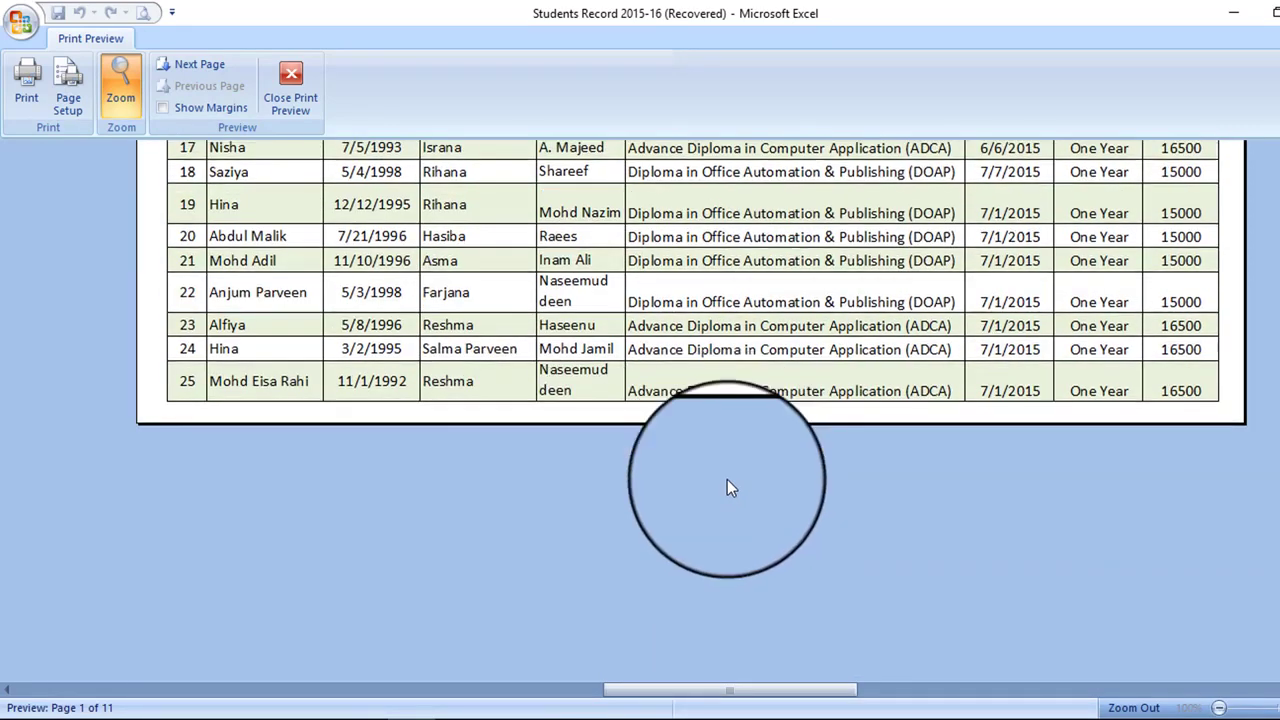
{"action": "scroll", "coordinate": [727, 479], "scroll_direction": "up", "scroll_amount": 10}
{"action": "scroll", "coordinate": [727, 479], "scroll_direction": "up", "scroll_amount": 3}
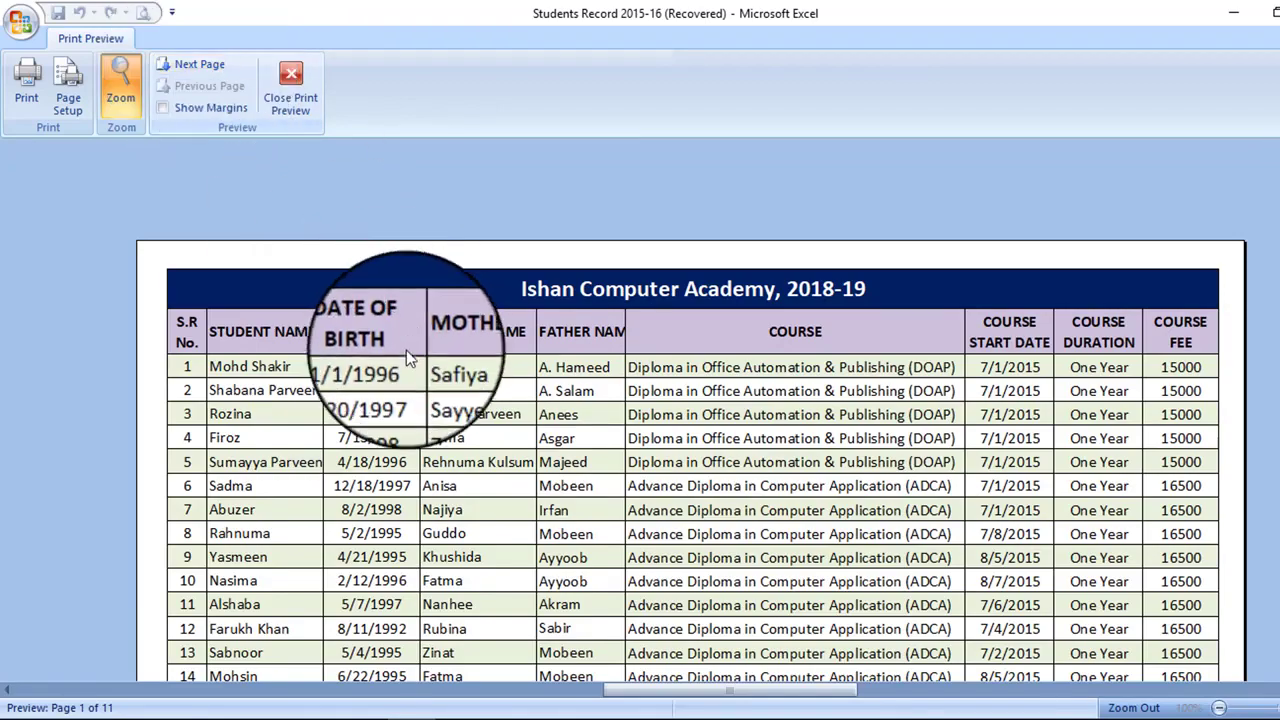
Examine page 2 in the print preview from its first to its last row, and close the preview
{"action": "left_click", "coordinate": [200, 68]}
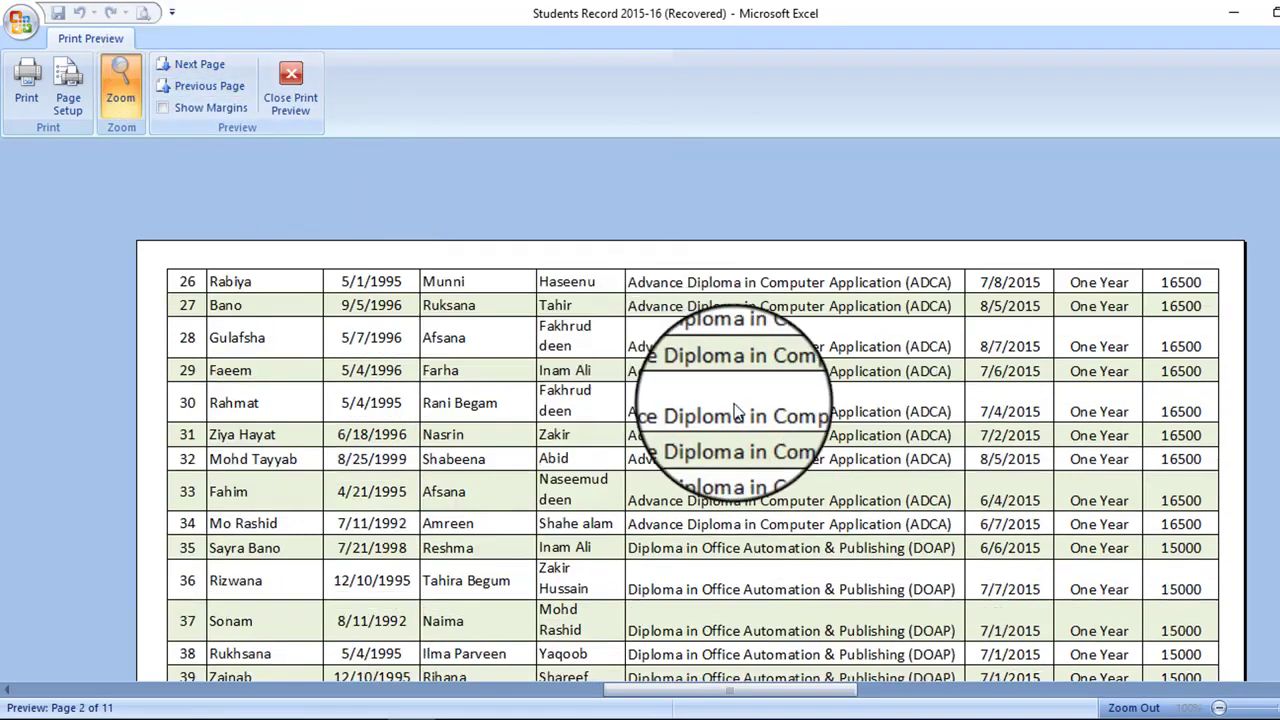
{"action": "scroll", "coordinate": [720, 380], "scroll_direction": "down", "scroll_amount": 5}
{"action": "scroll", "coordinate": [535, 440], "scroll_direction": "down", "scroll_amount": 3}
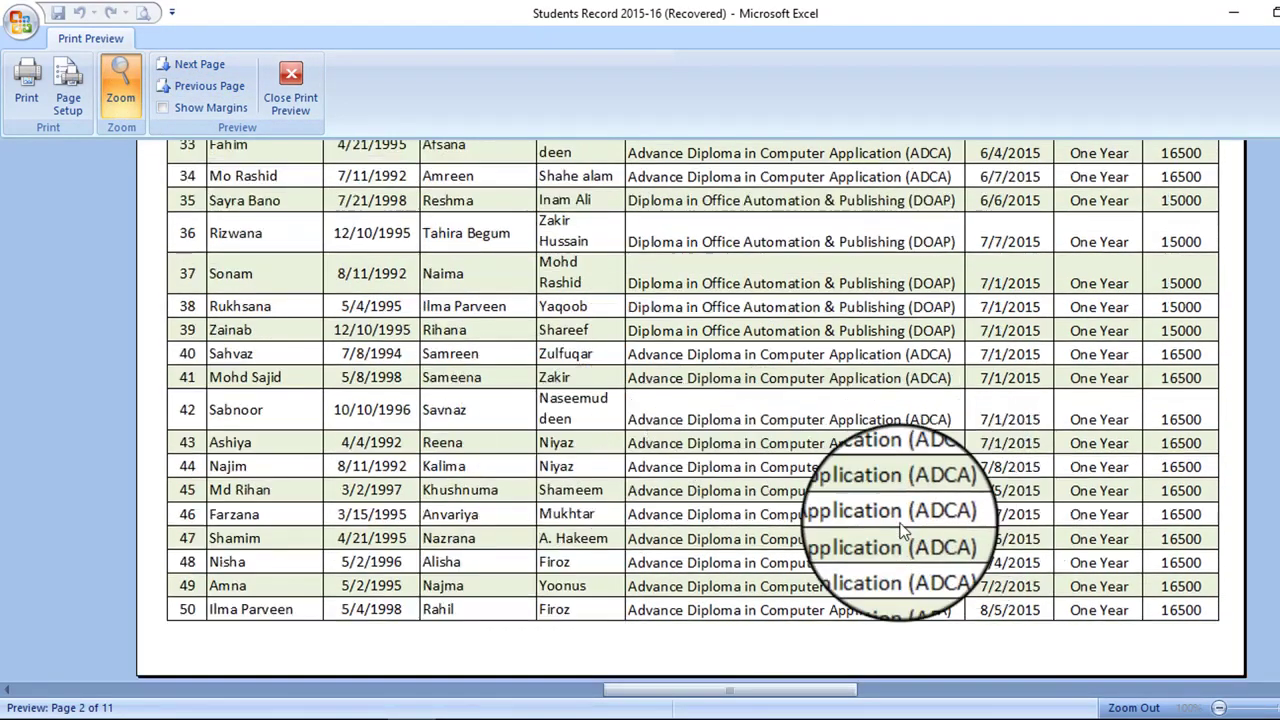
{"action": "scroll", "coordinate": [731, 459], "scroll_direction": "up", "scroll_amount": 5}
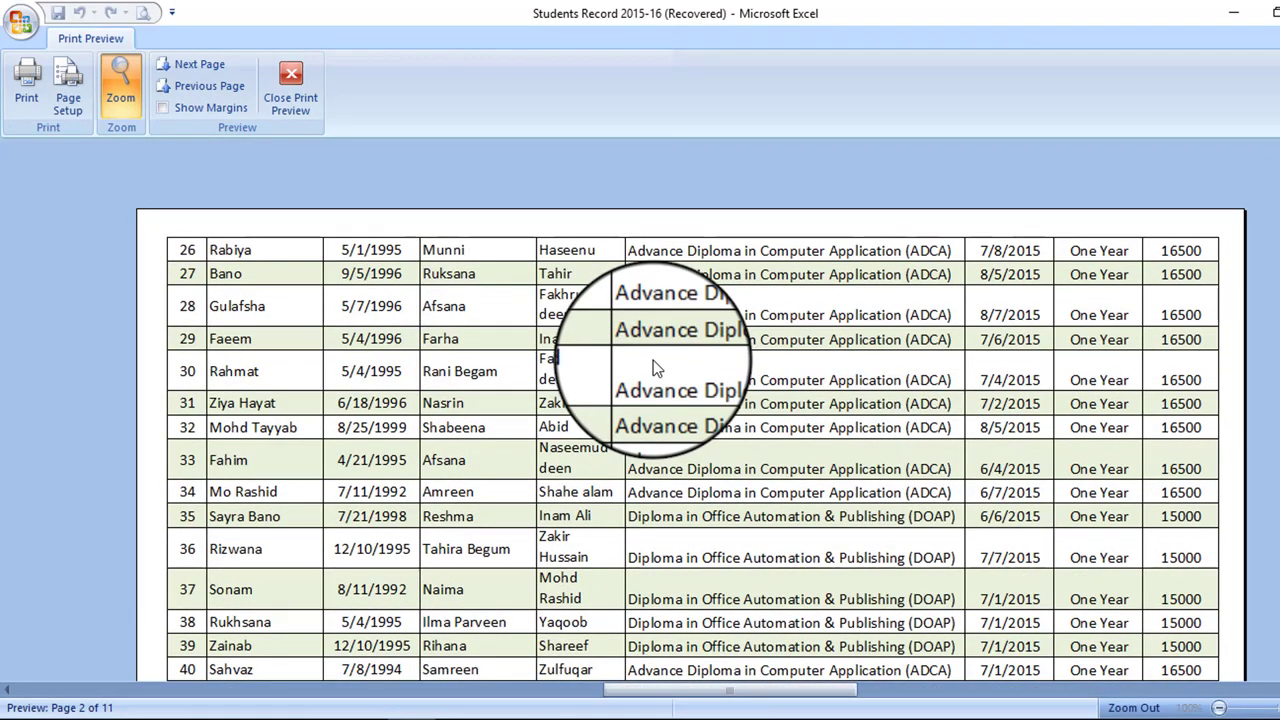
{"action": "scroll", "coordinate": [653, 368], "scroll_direction": "down", "scroll_amount": 3}
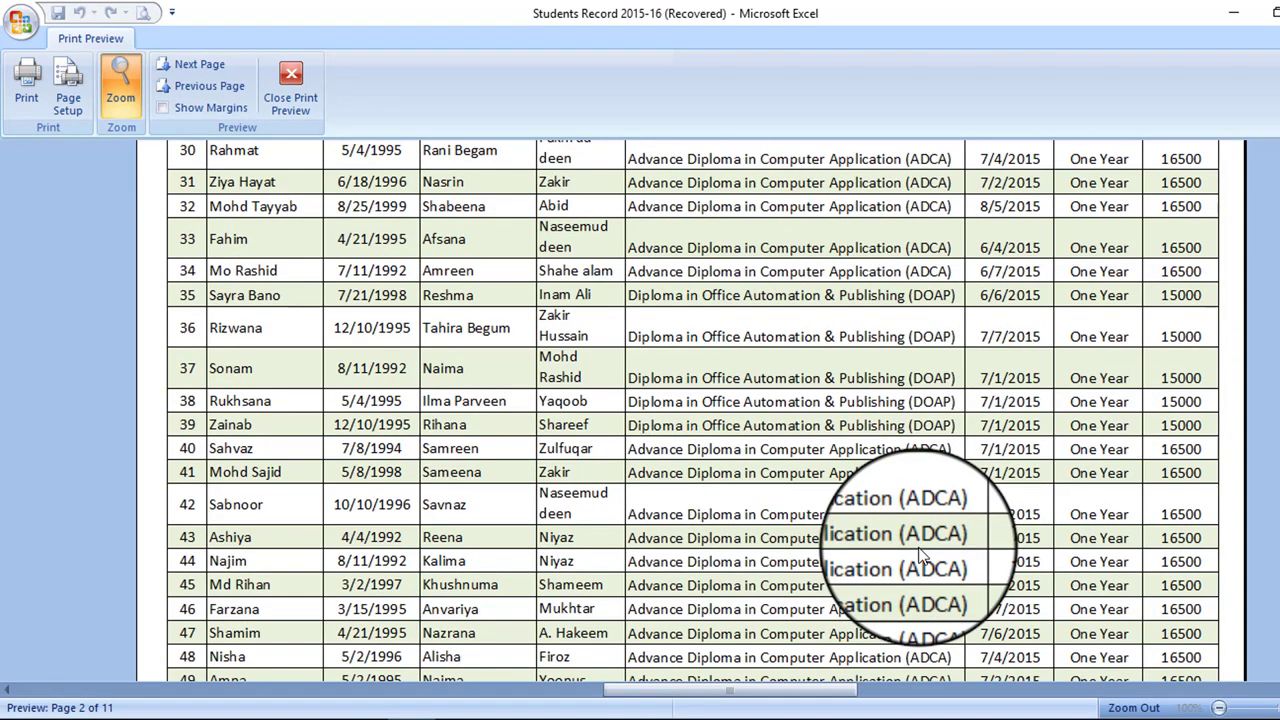
{"action": "scroll", "coordinate": [920, 540], "scroll_direction": "up", "scroll_amount": 5}
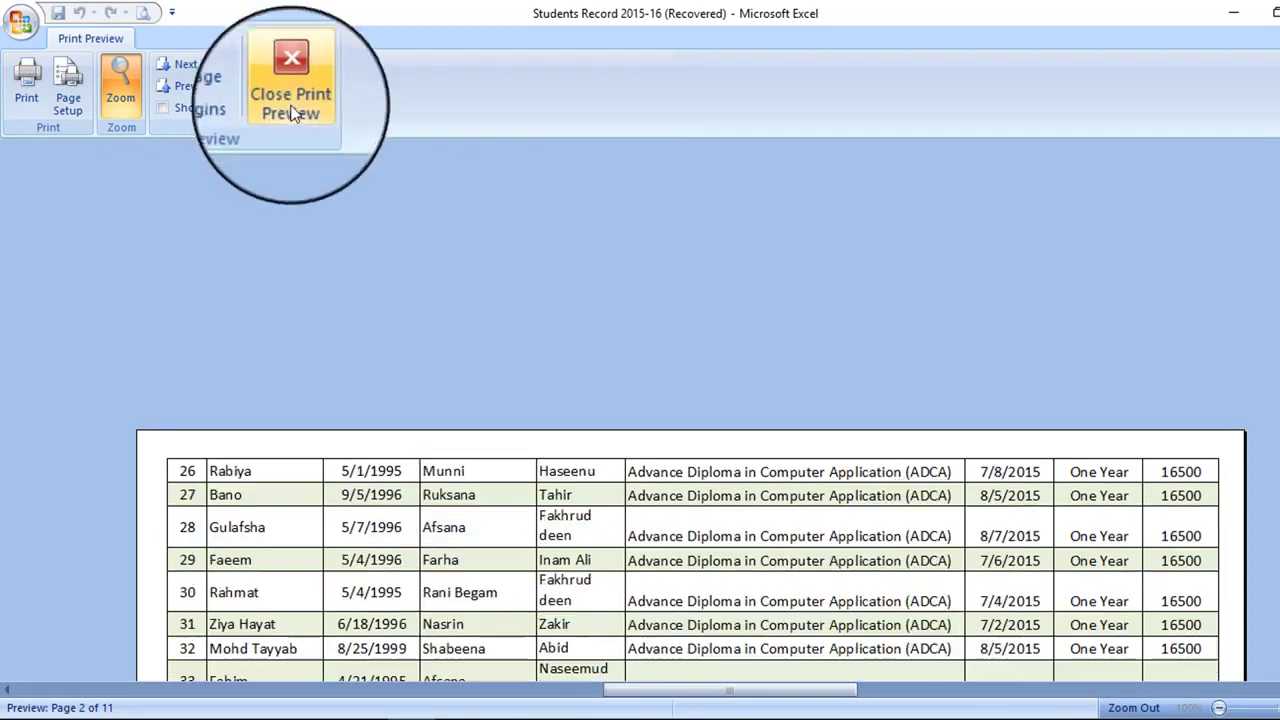
{"action": "left_click", "coordinate": [289, 100]}
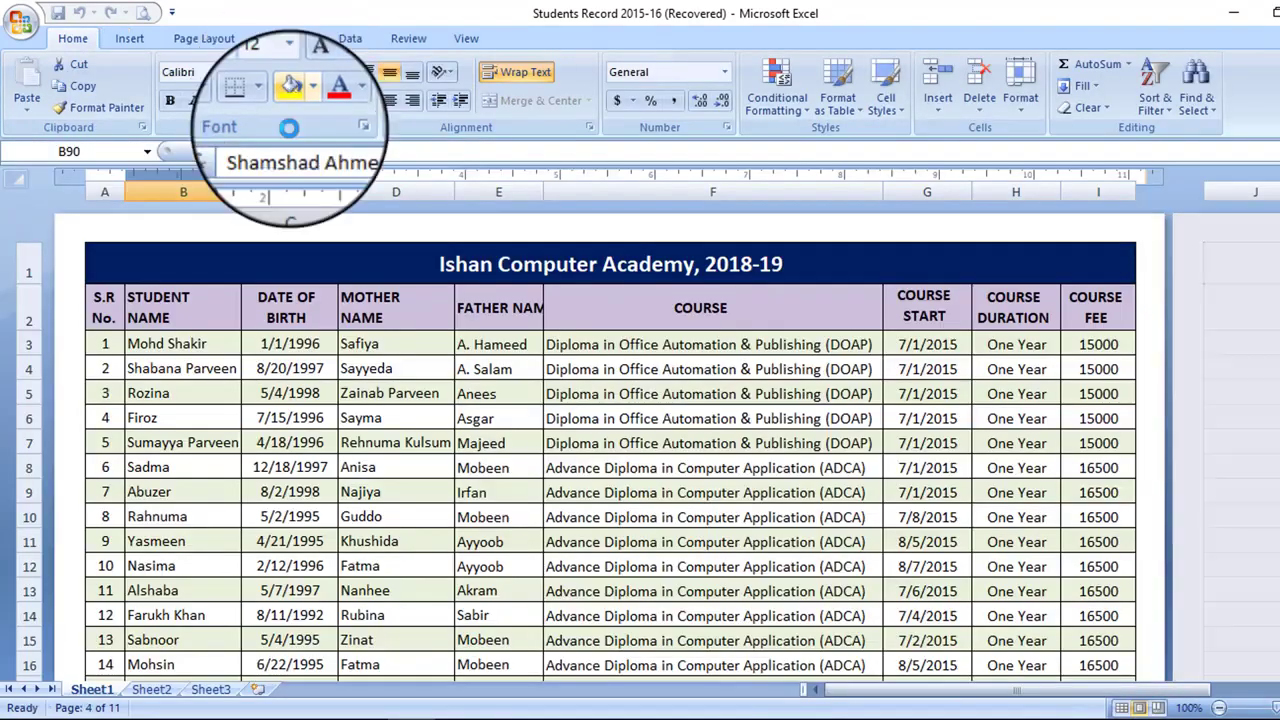
Wrap the FATHER NAME heading in cell E2 and center it horizontally
{"action": "left_click", "coordinate": [518, 312]}
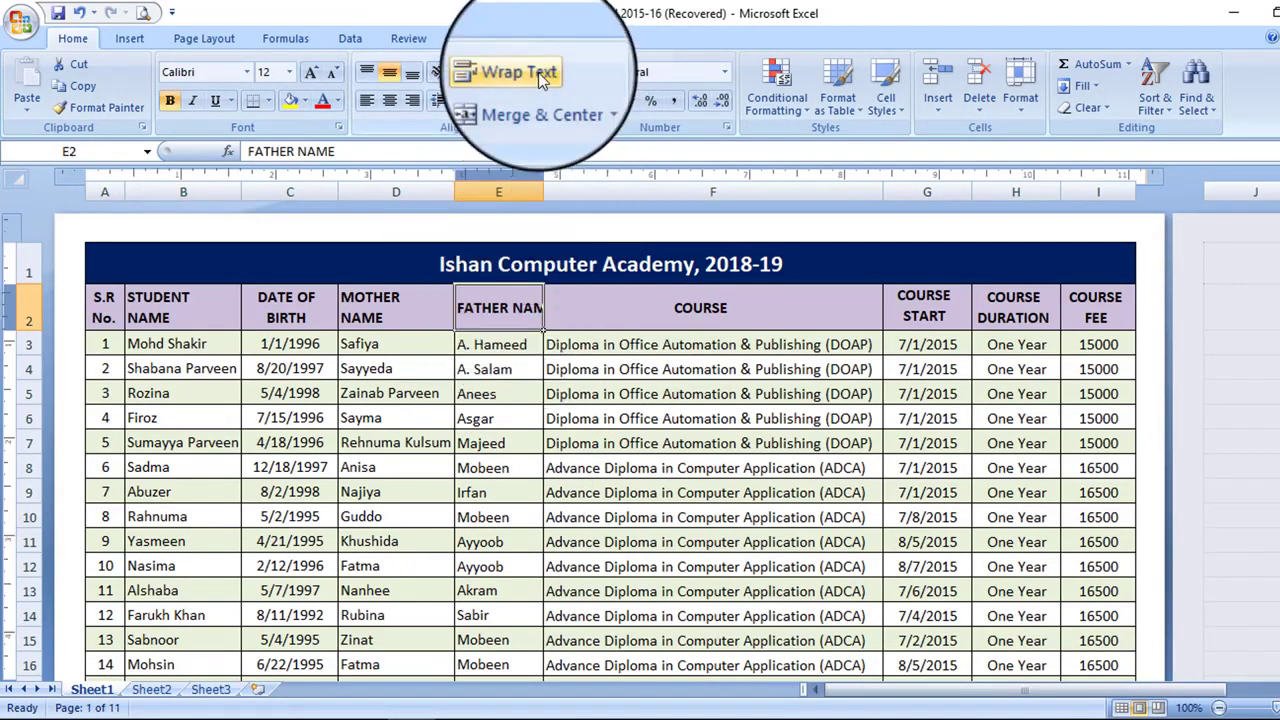
{"action": "left_click", "coordinate": [390, 104]}
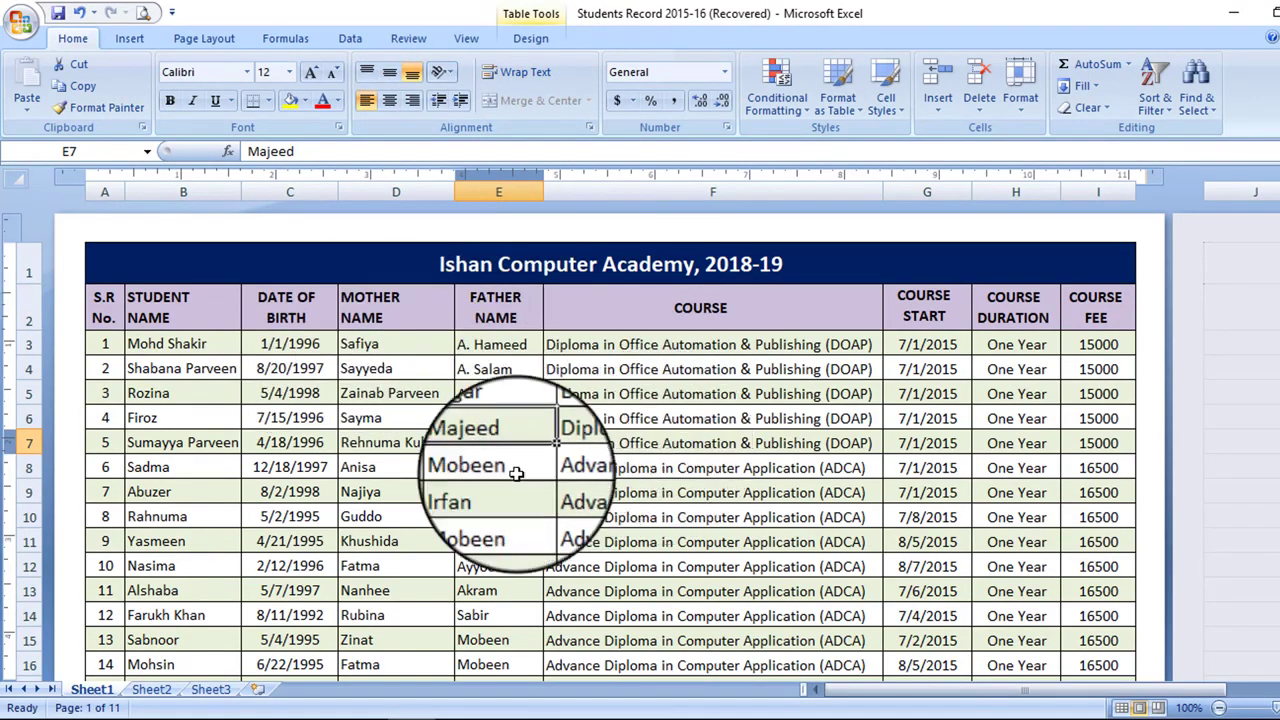
{"action": "key", "text": "shift+Left"}
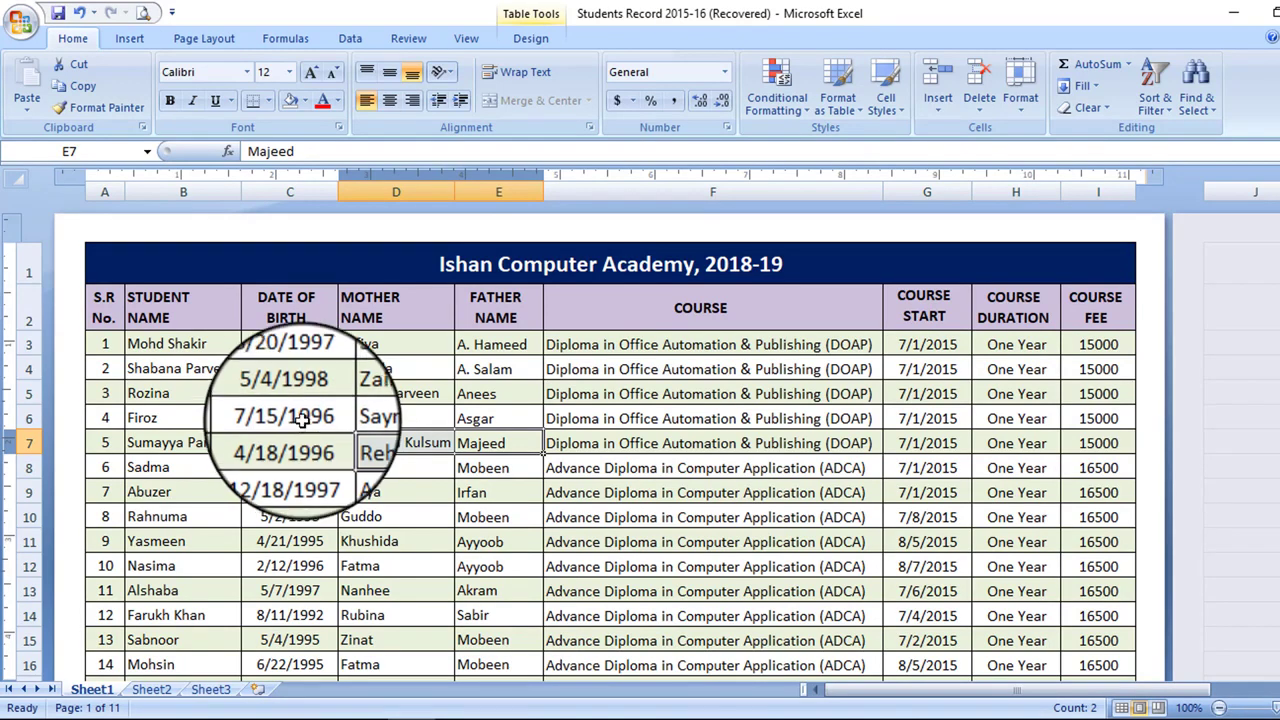
Set the paper size to A4 and look over the rows of the first page
{"action": "left_click", "coordinate": [212, 40]}
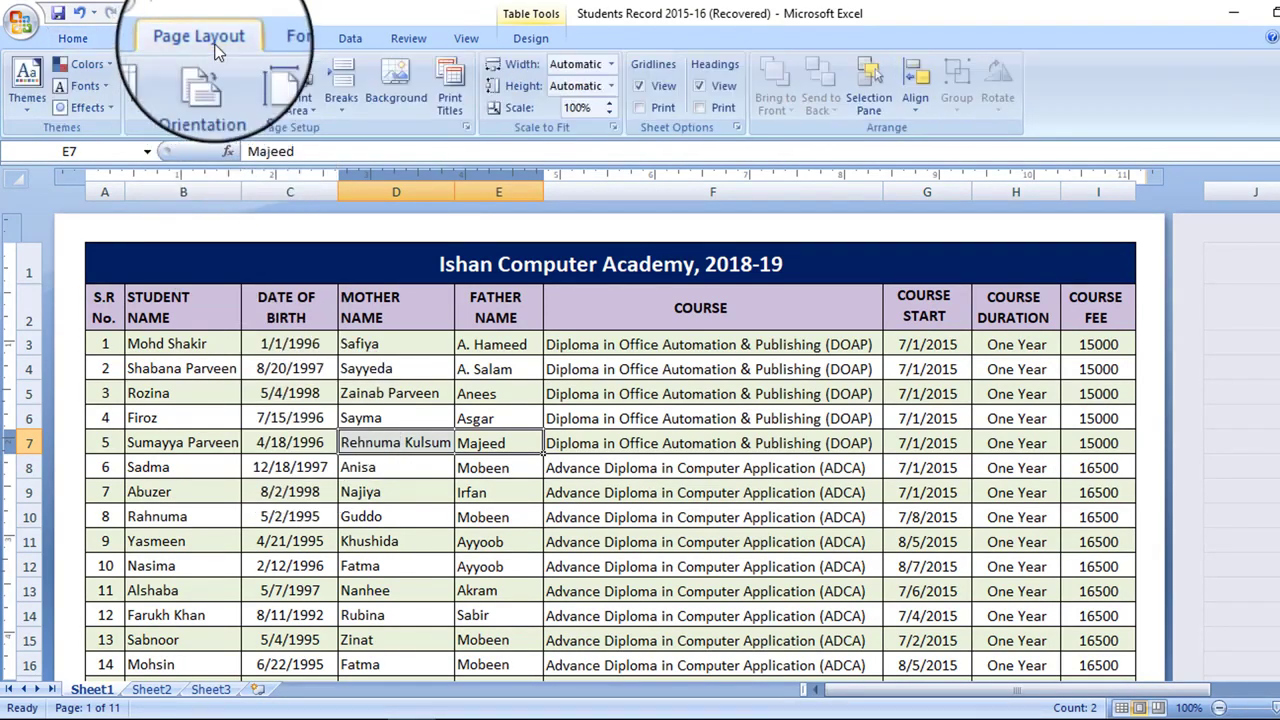
{"action": "left_click", "coordinate": [262, 109]}
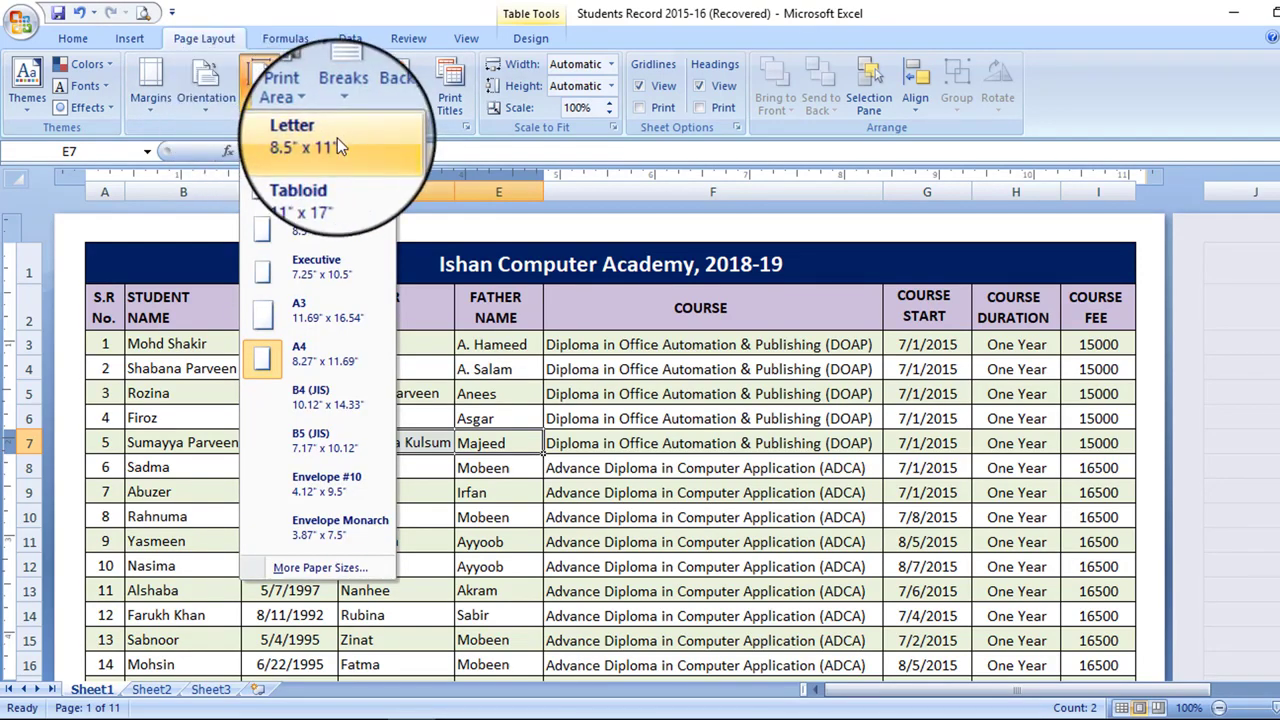
{"action": "left_click", "coordinate": [332, 362]}
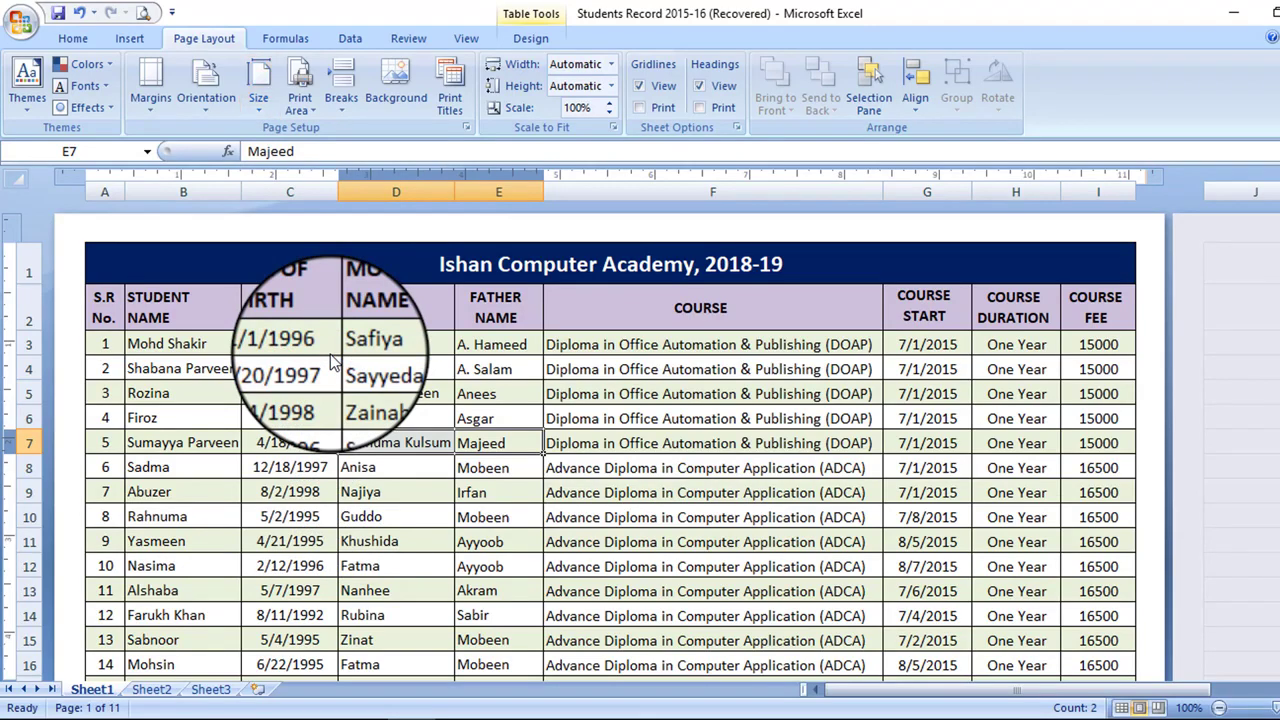
{"action": "scroll", "coordinate": [900, 400], "scroll_direction": "down", "scroll_amount": 3}
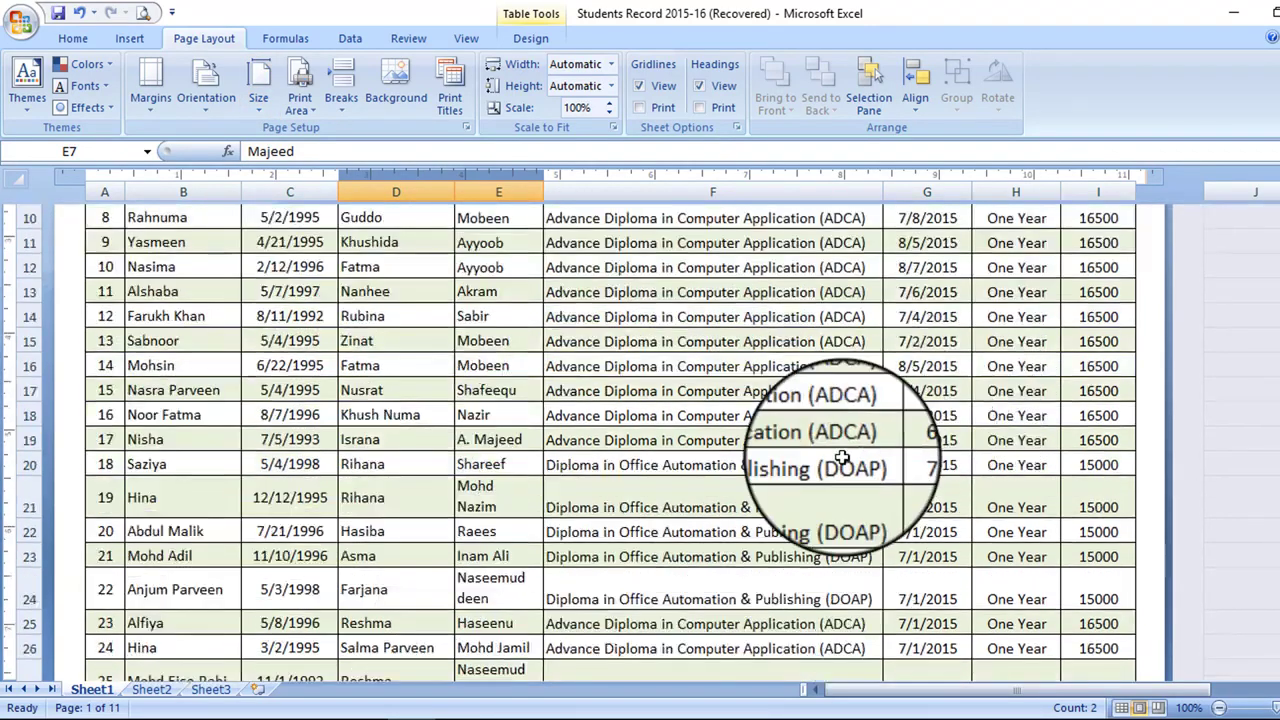
{"action": "scroll", "coordinate": [843, 458], "scroll_direction": "up", "scroll_amount": 1}
{"action": "scroll", "coordinate": [843, 458], "scroll_direction": "up", "scroll_amount": 2}
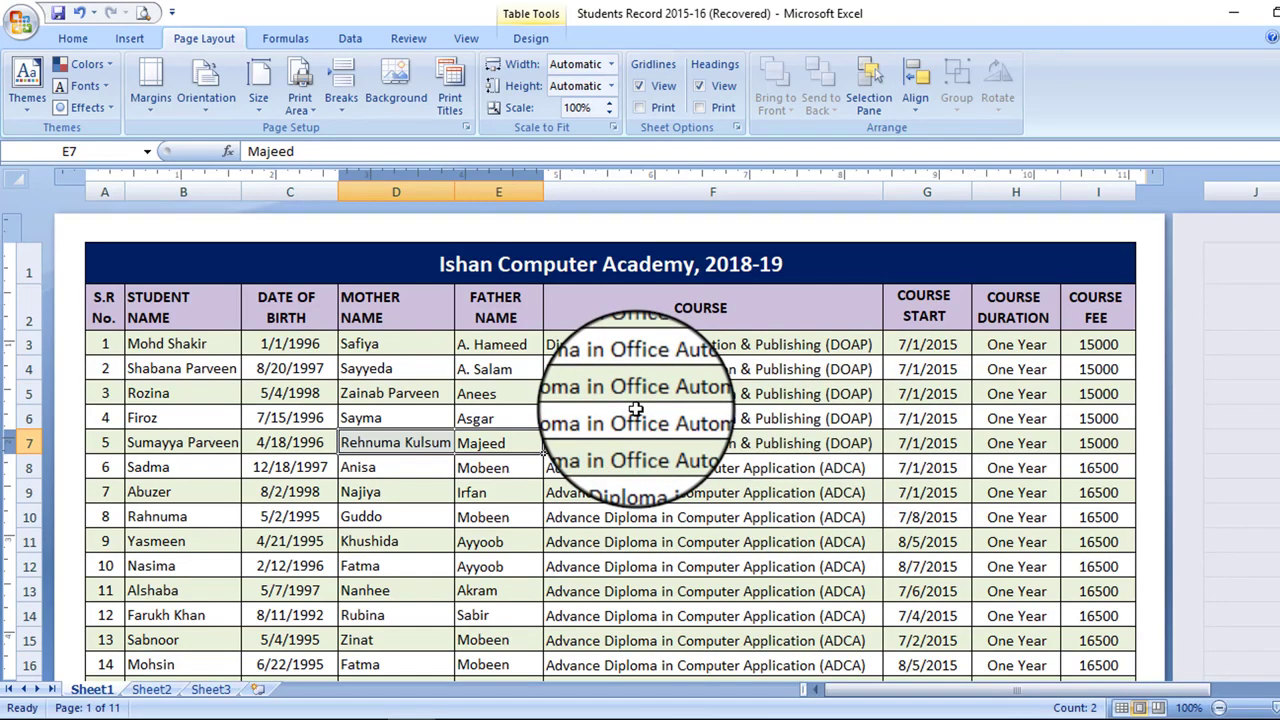
Set the paper size to Legal and look at the free space beside the COURSE FEE column
{"action": "left_click", "coordinate": [258, 85]}
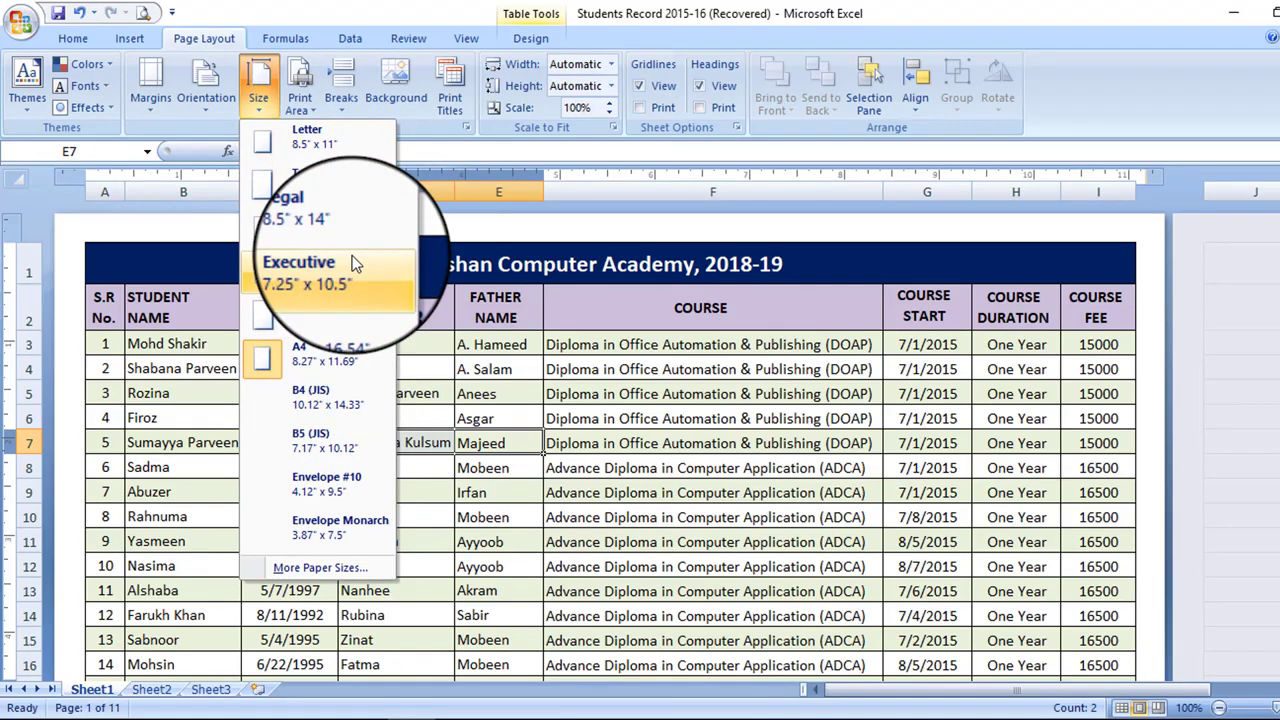
{"action": "left_click", "coordinate": [337, 230]}
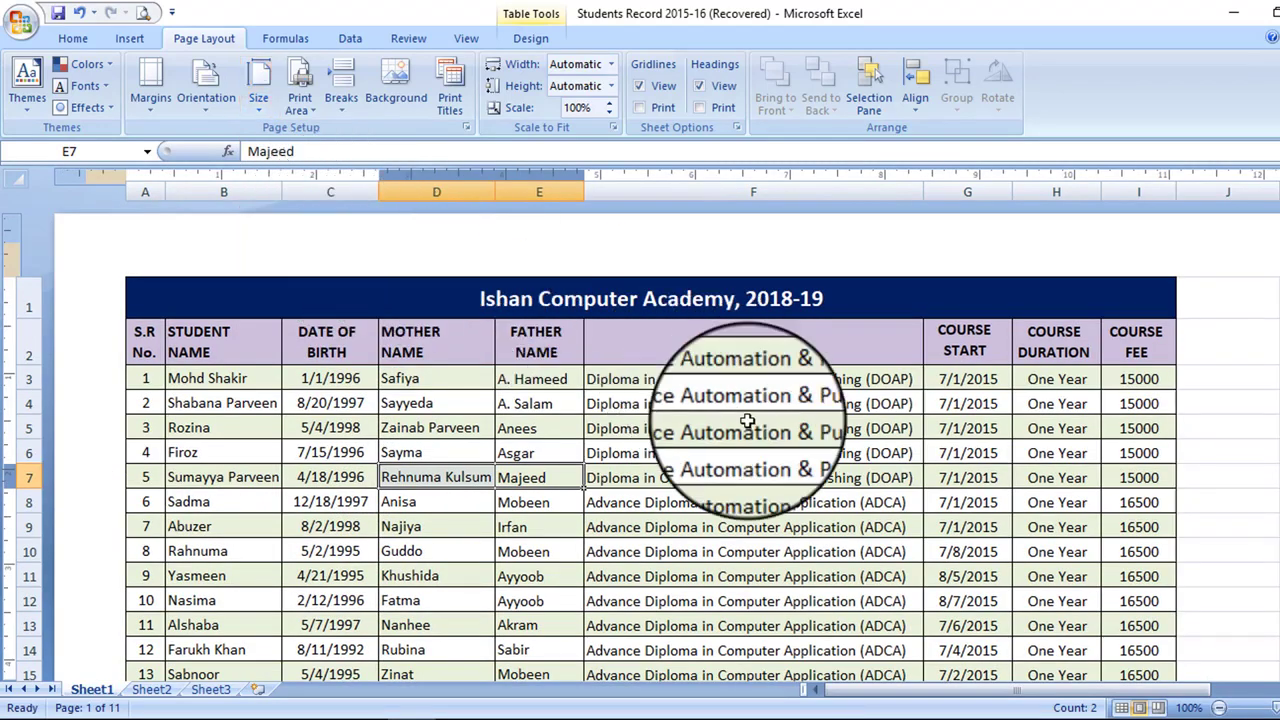
{"action": "left_click_drag", "start_coordinate": [897, 703], "coordinate": [947, 704]}
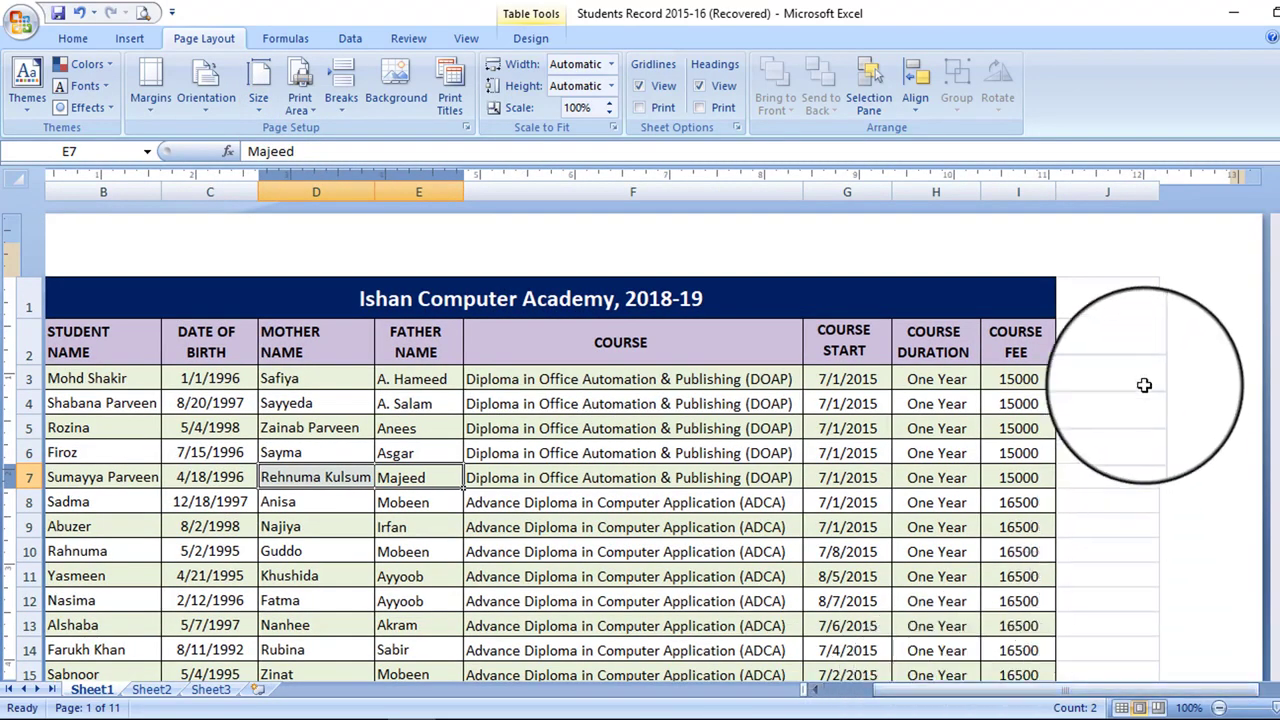
Widen the MOTHER NAME and FATHER NAME columns to use the spare width of the Legal page
{"action": "left_click", "coordinate": [1132, 320]}
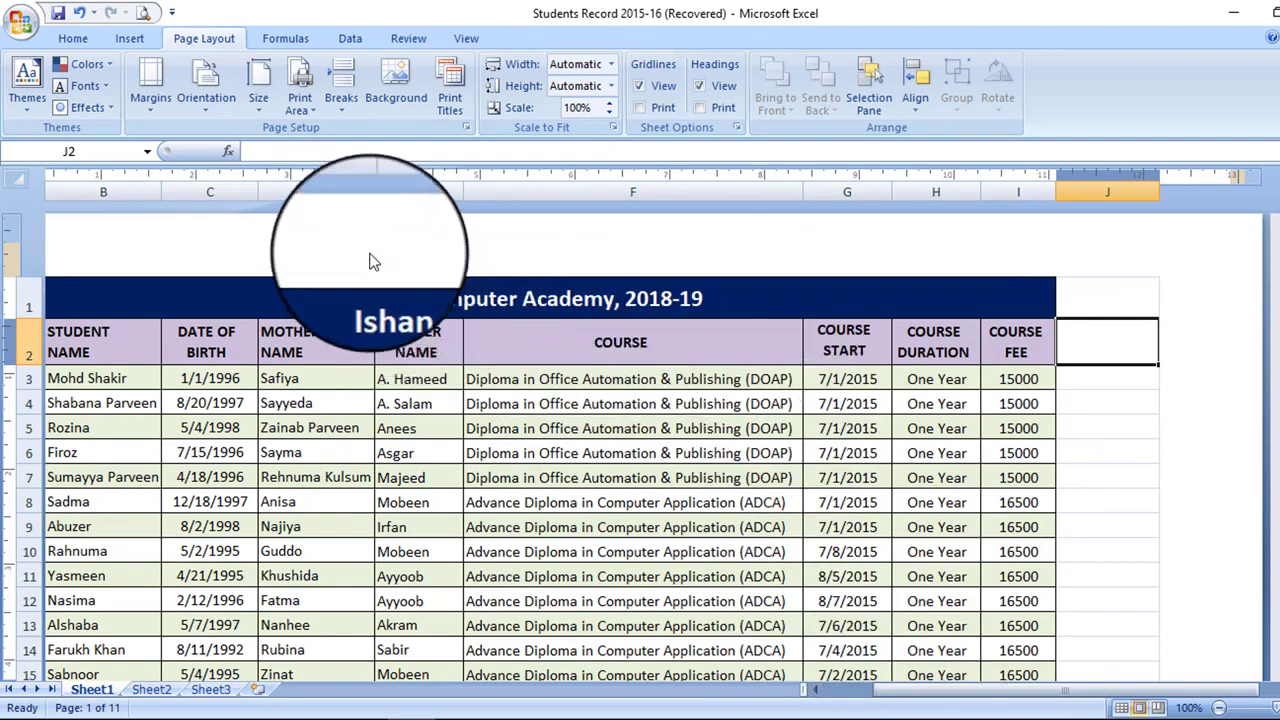
{"action": "left_click_drag", "start_coordinate": [373, 192], "coordinate": [430, 207]}
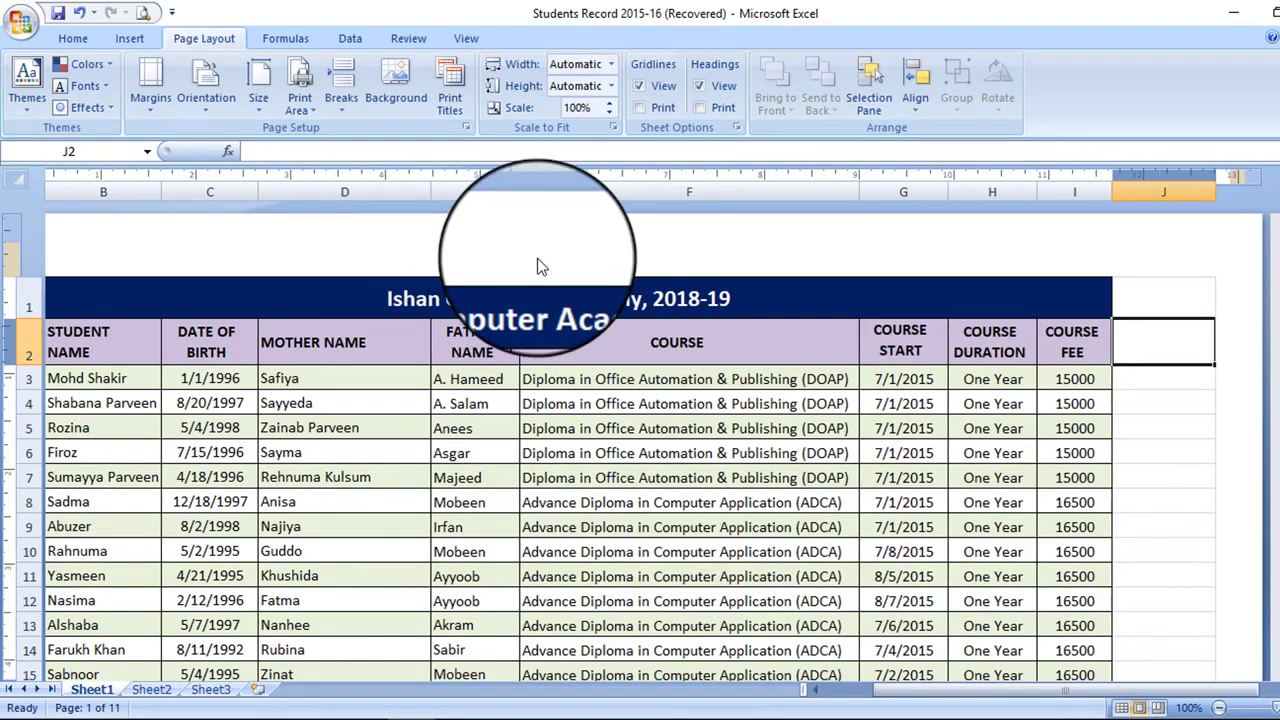
{"action": "left_click_drag", "start_coordinate": [520, 192], "coordinate": [540, 194]}
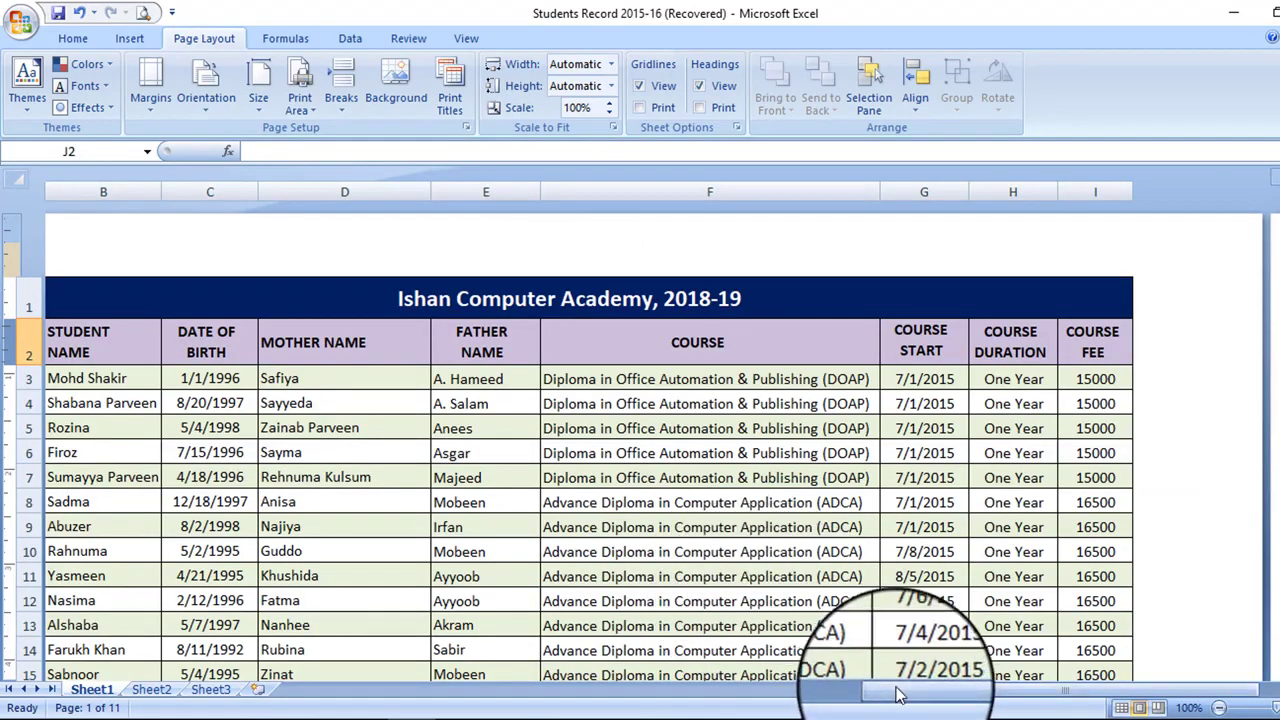
{"action": "left_click_drag", "start_coordinate": [897, 691], "coordinate": [834, 690]}
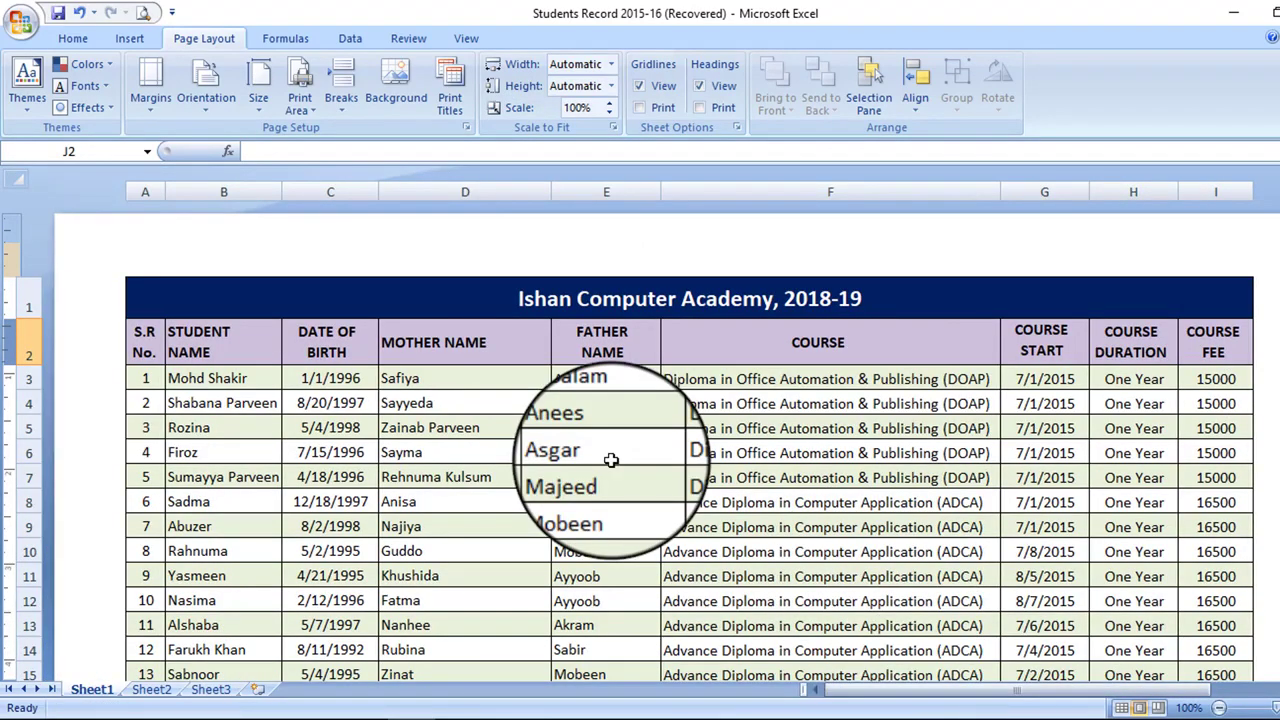
Set the paper size back to A4 and narrow the MOTHER NAME, FATHER NAME and COURSE columns until COURSE FEE fits on the first page
{"action": "left_click", "coordinate": [260, 100]}
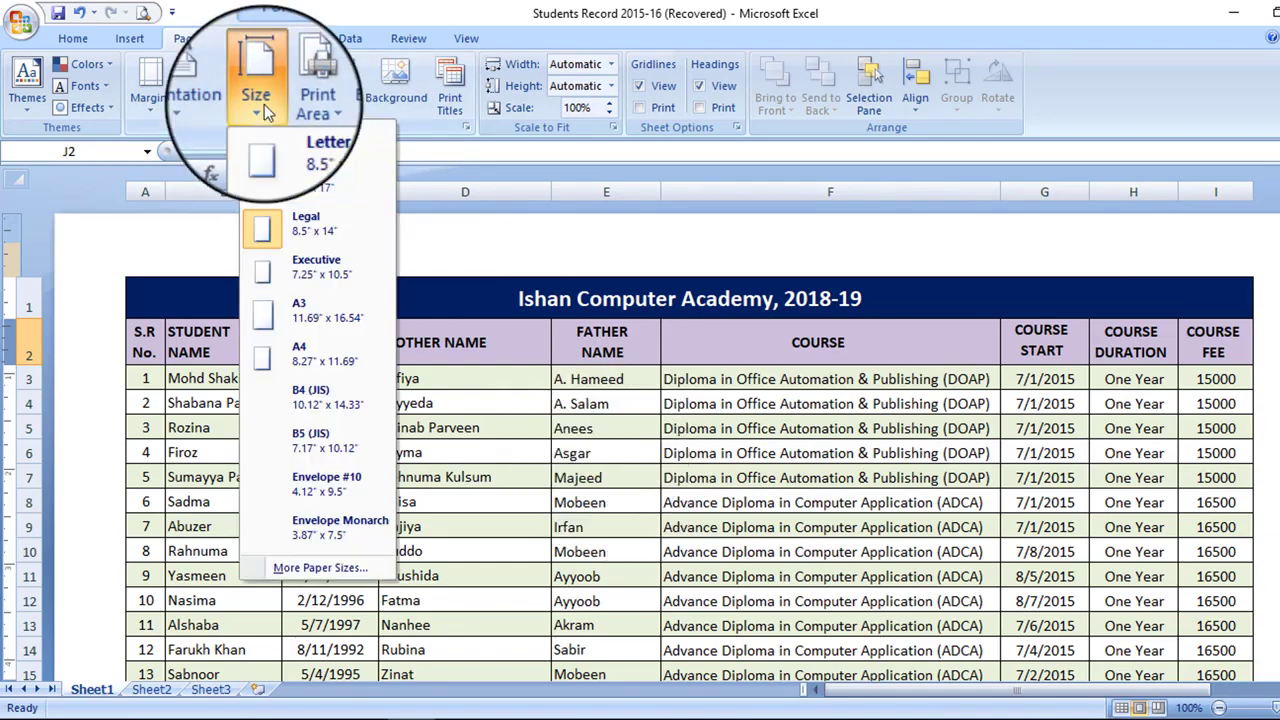
{"action": "left_click", "coordinate": [325, 354]}
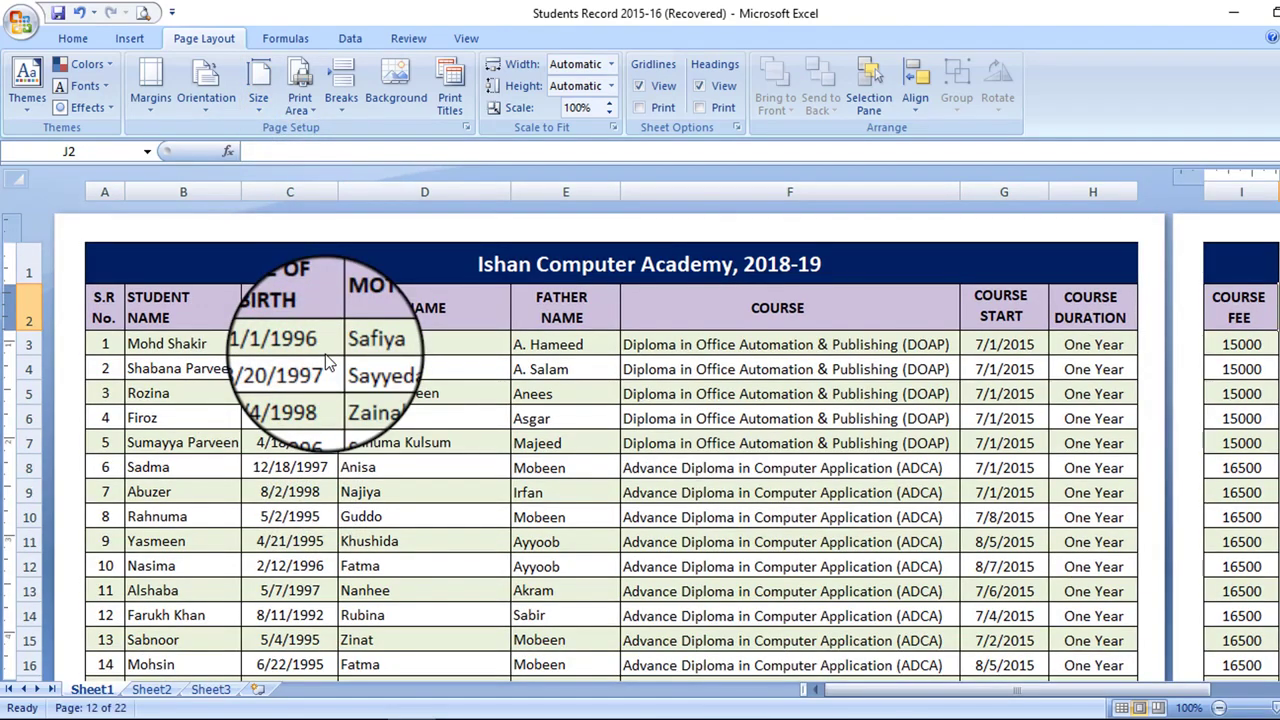
{"action": "left_click", "coordinate": [415, 420]}
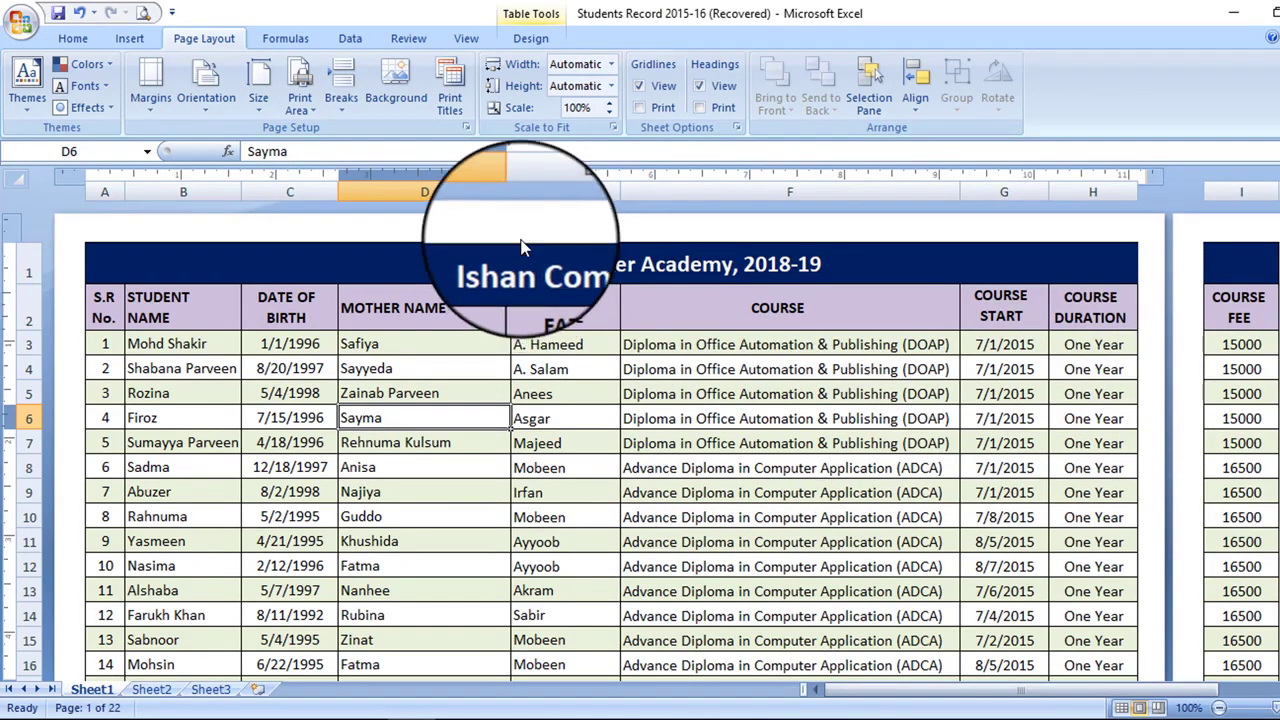
{"action": "left_click", "coordinate": [423, 368]}
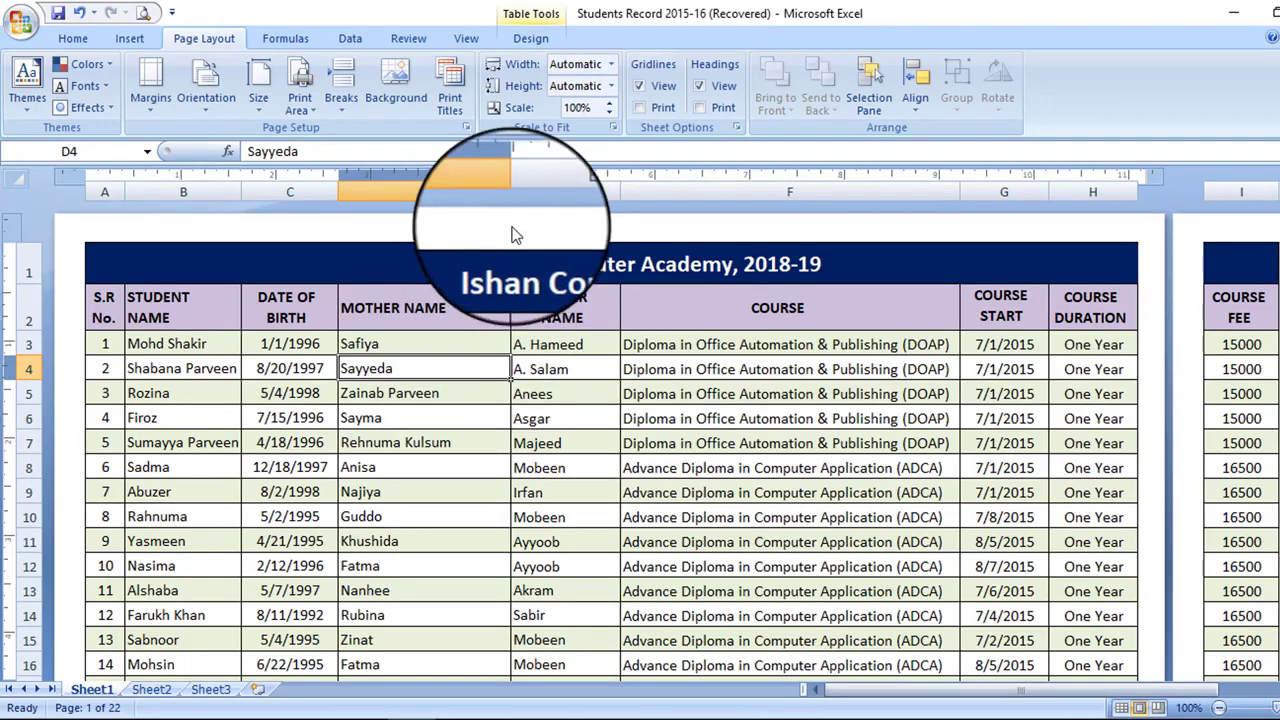
{"action": "left_click_drag", "start_coordinate": [507, 195], "coordinate": [459, 215]}
{"action": "left_click", "coordinate": [500, 393]}
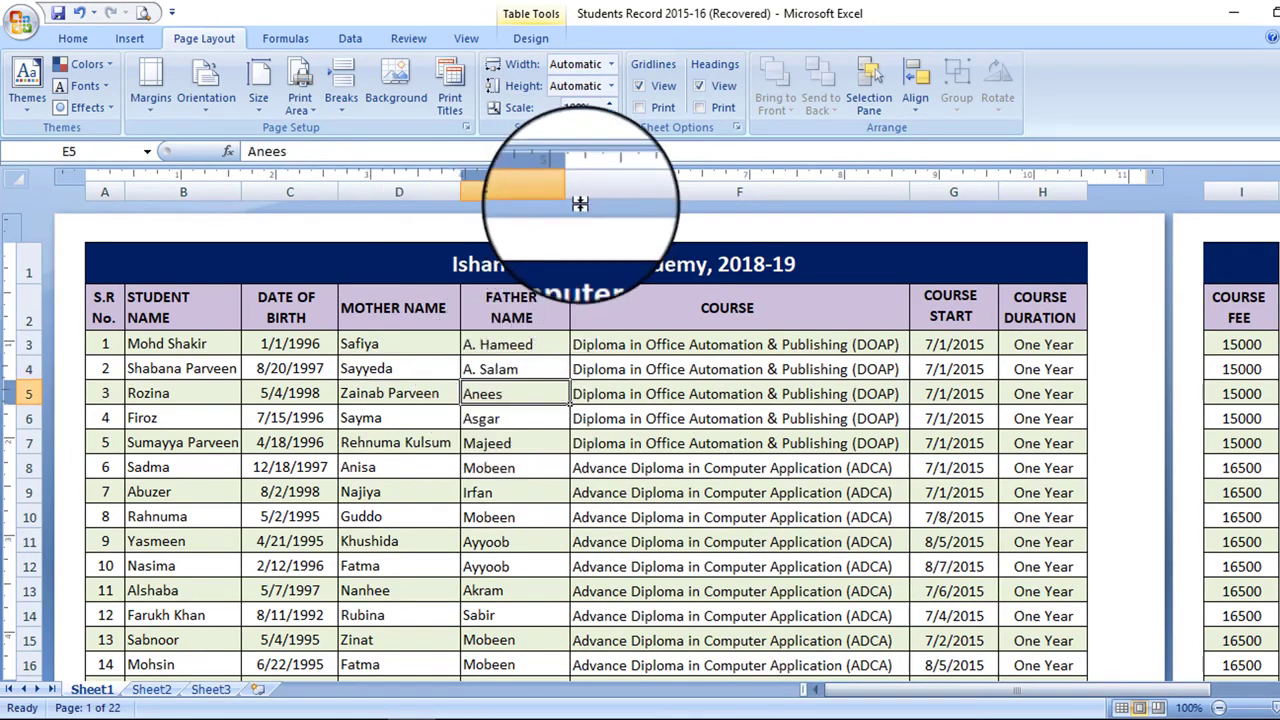
{"action": "left_click_drag", "start_coordinate": [575, 192], "coordinate": [555, 199]}
{"action": "left_click", "coordinate": [424, 368]}
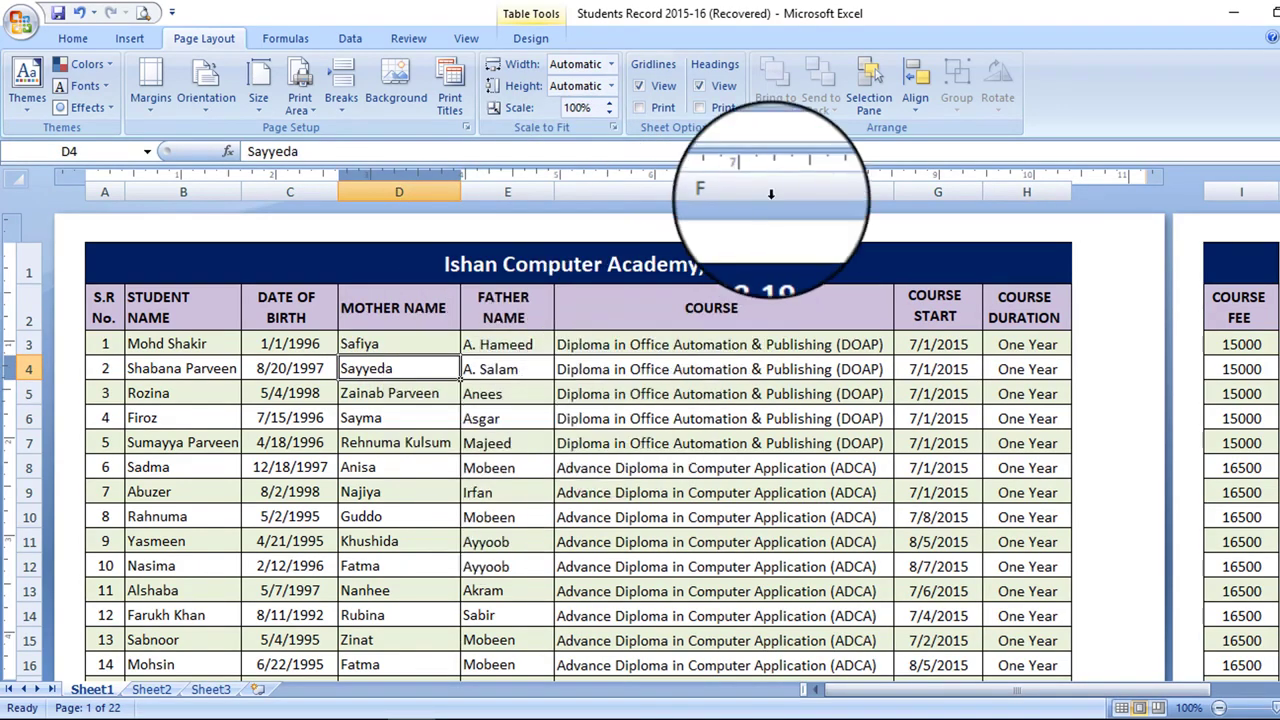
{"action": "left_click_drag", "start_coordinate": [894, 192], "coordinate": [890, 192]}
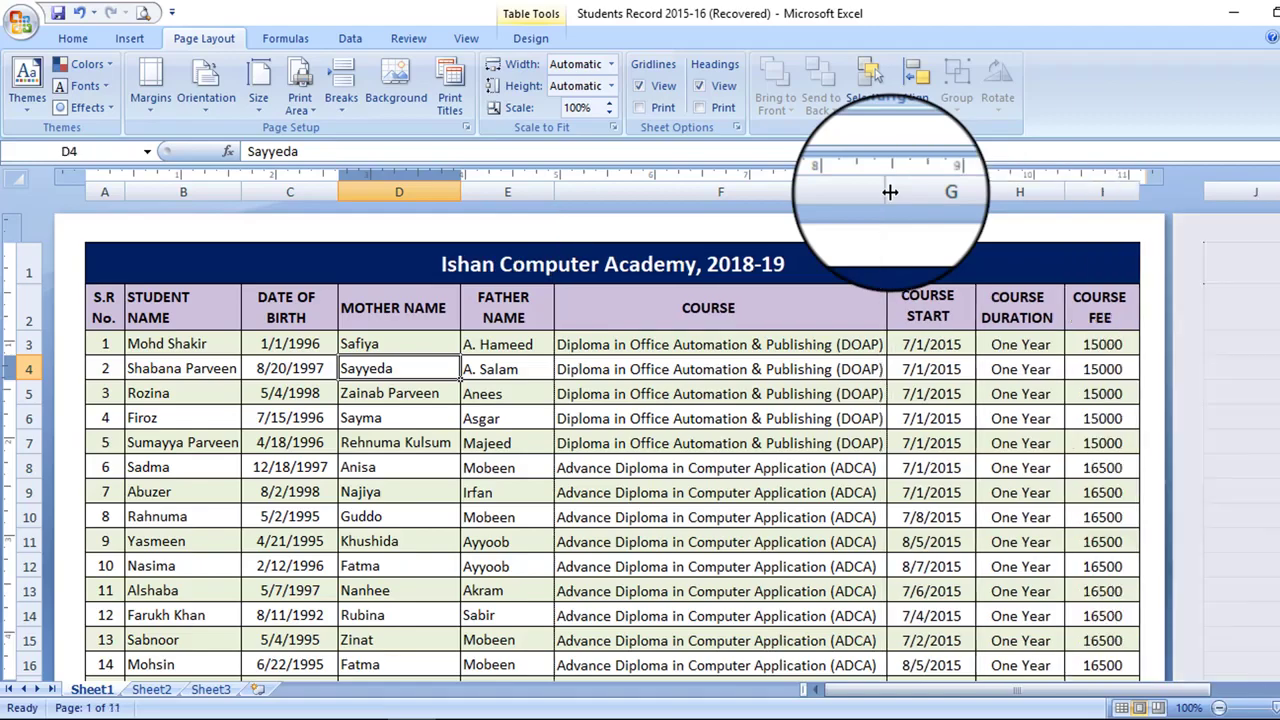
Look over the rows of the first page and check the sheet in print preview
{"action": "left_click", "coordinate": [686, 443]}
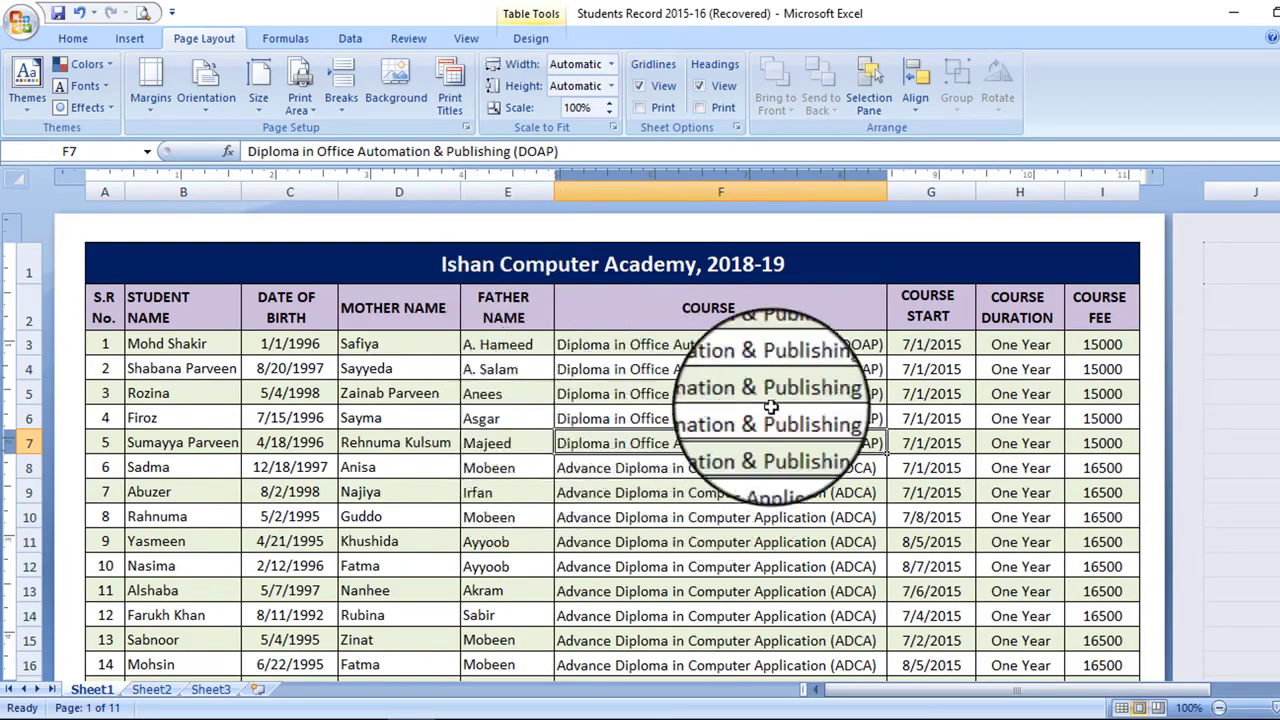
{"action": "scroll", "coordinate": [771, 407], "scroll_direction": "down", "scroll_amount": 8}
{"action": "scroll", "coordinate": [671, 429], "scroll_direction": "up", "scroll_amount": 7}
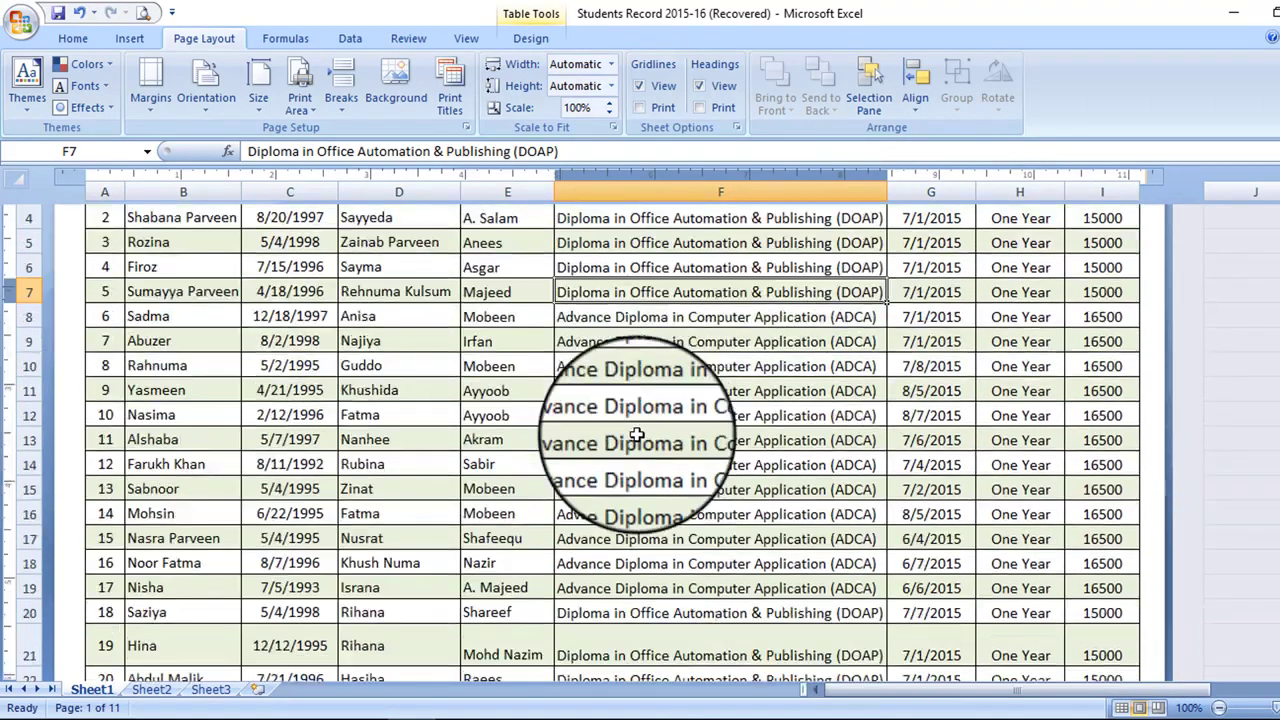
{"action": "scroll", "coordinate": [636, 434], "scroll_direction": "up", "scroll_amount": 1}
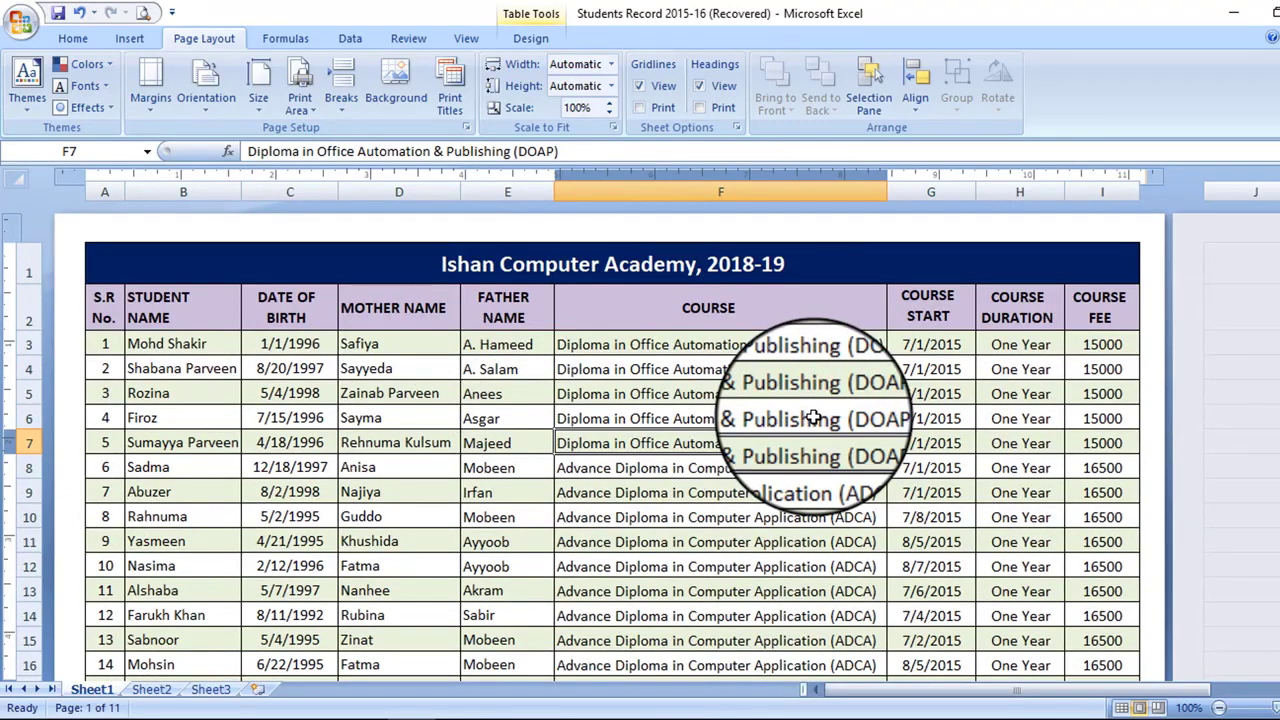
{"action": "left_click", "coordinate": [20, 20]}
{"action": "mouse_move", "coordinate": [83, 247]}
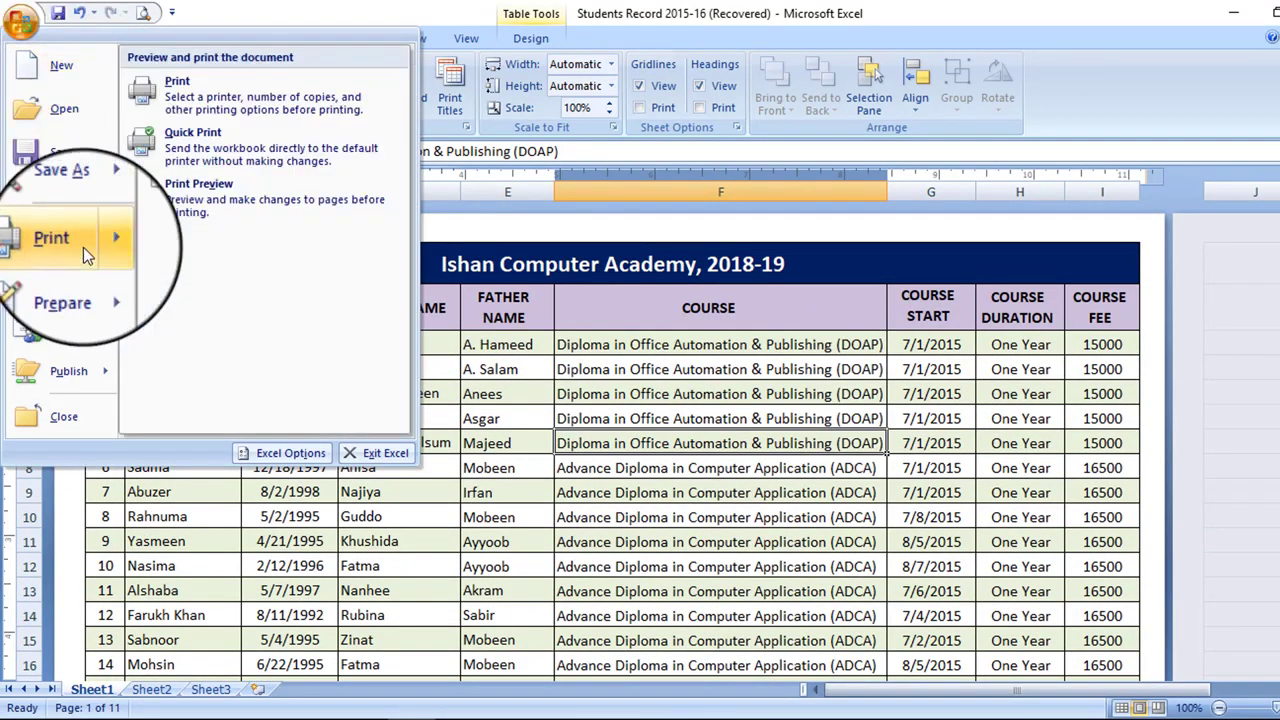
{"action": "left_click", "coordinate": [215, 195]}
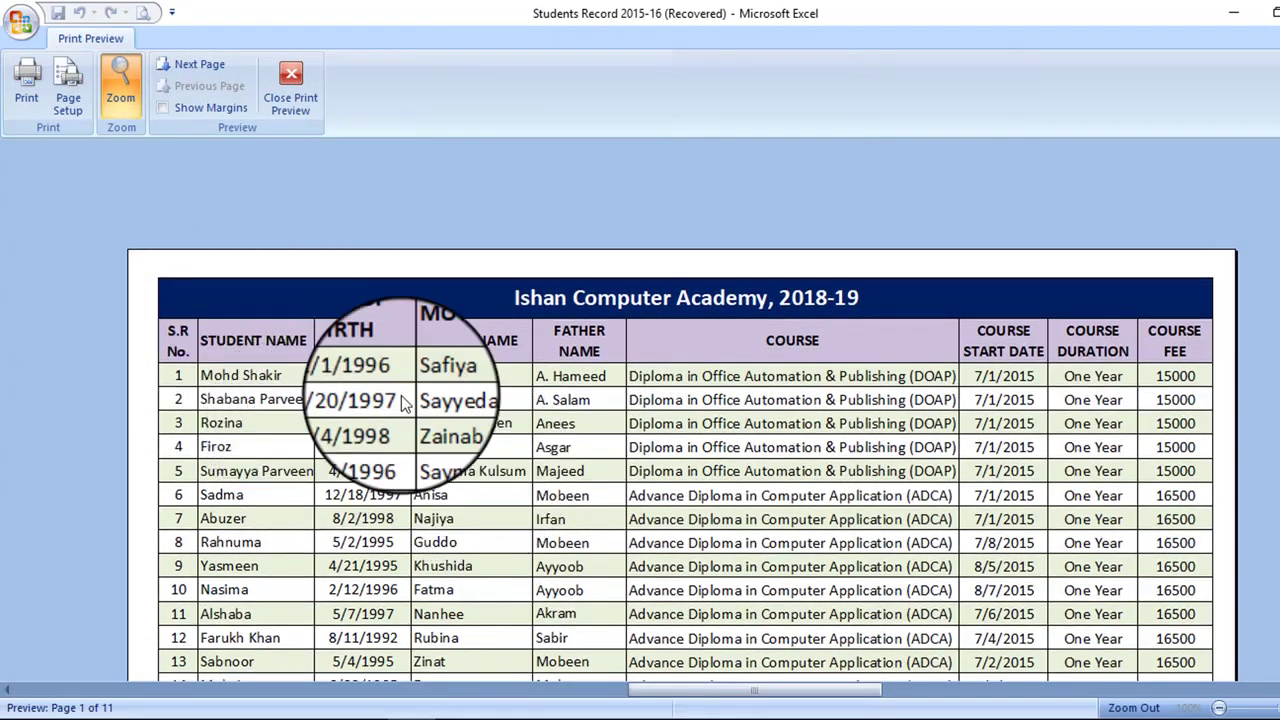
Open the print settings, choose AnyDesk Printer and accept Color output in its document properties
{"action": "left_click", "coordinate": [28, 90]}
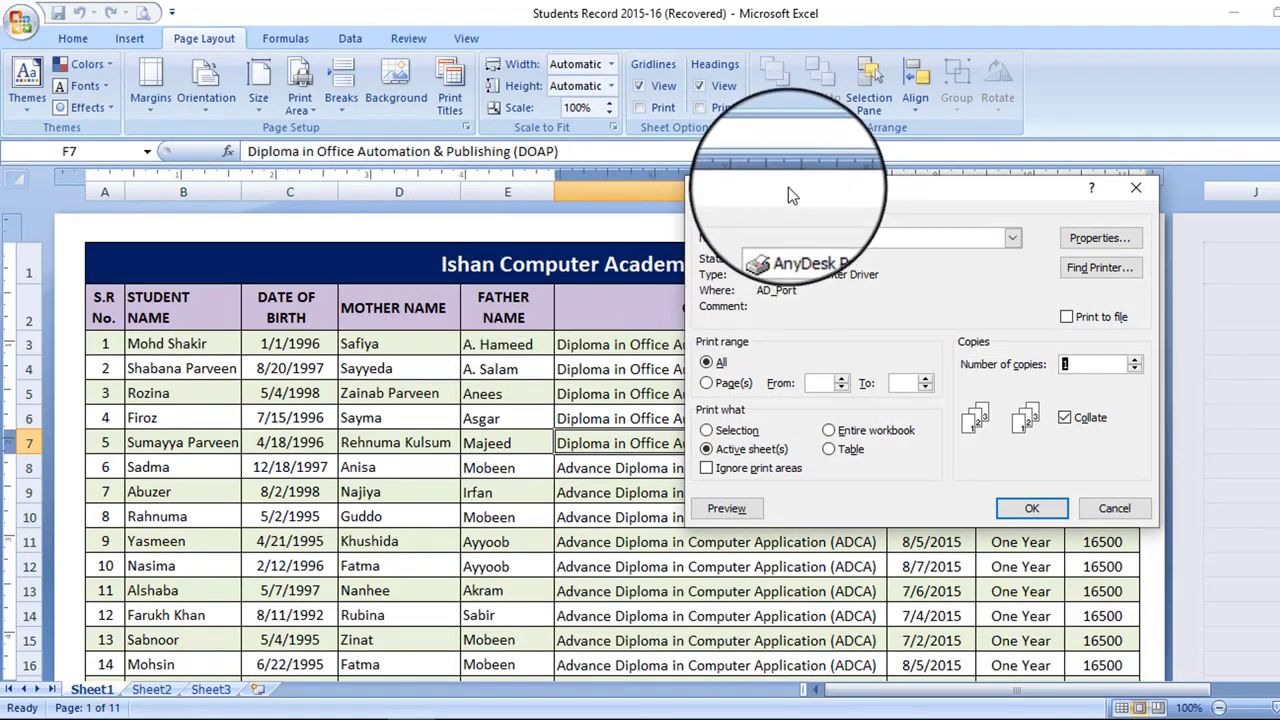
{"action": "left_click_drag", "start_coordinate": [788, 187], "coordinate": [506, 194]}
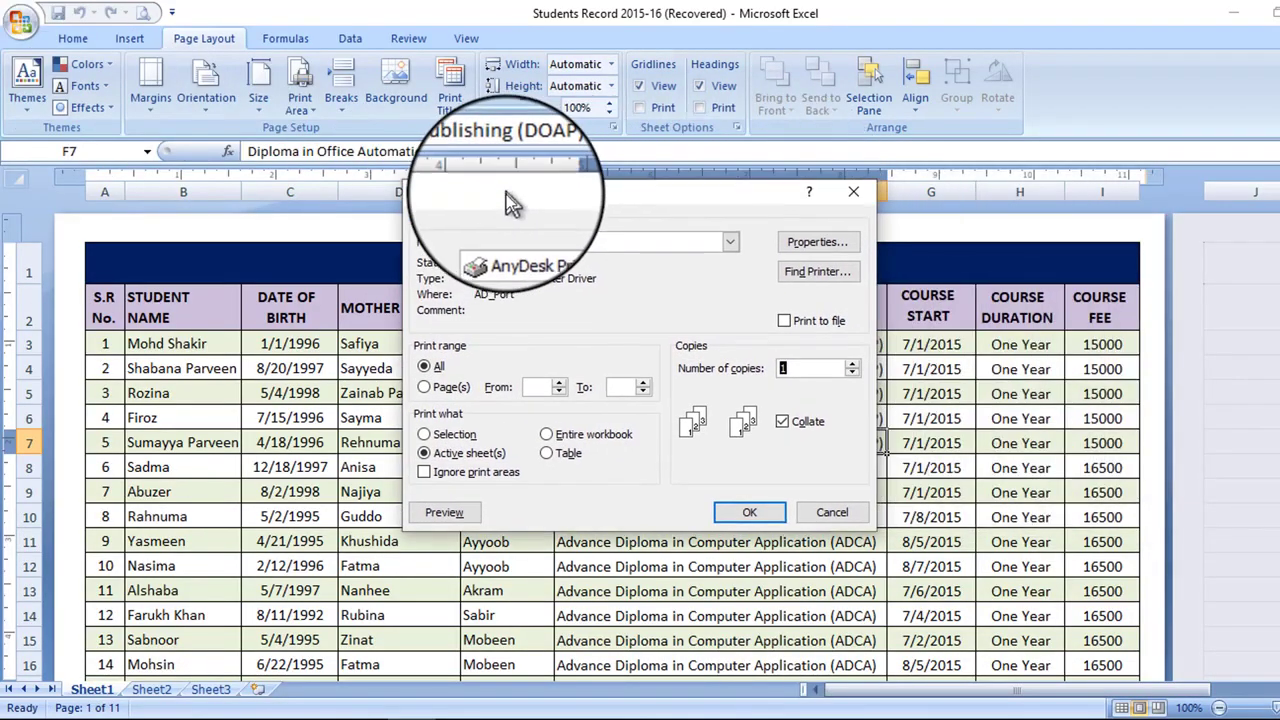
{"action": "left_click", "coordinate": [730, 245]}
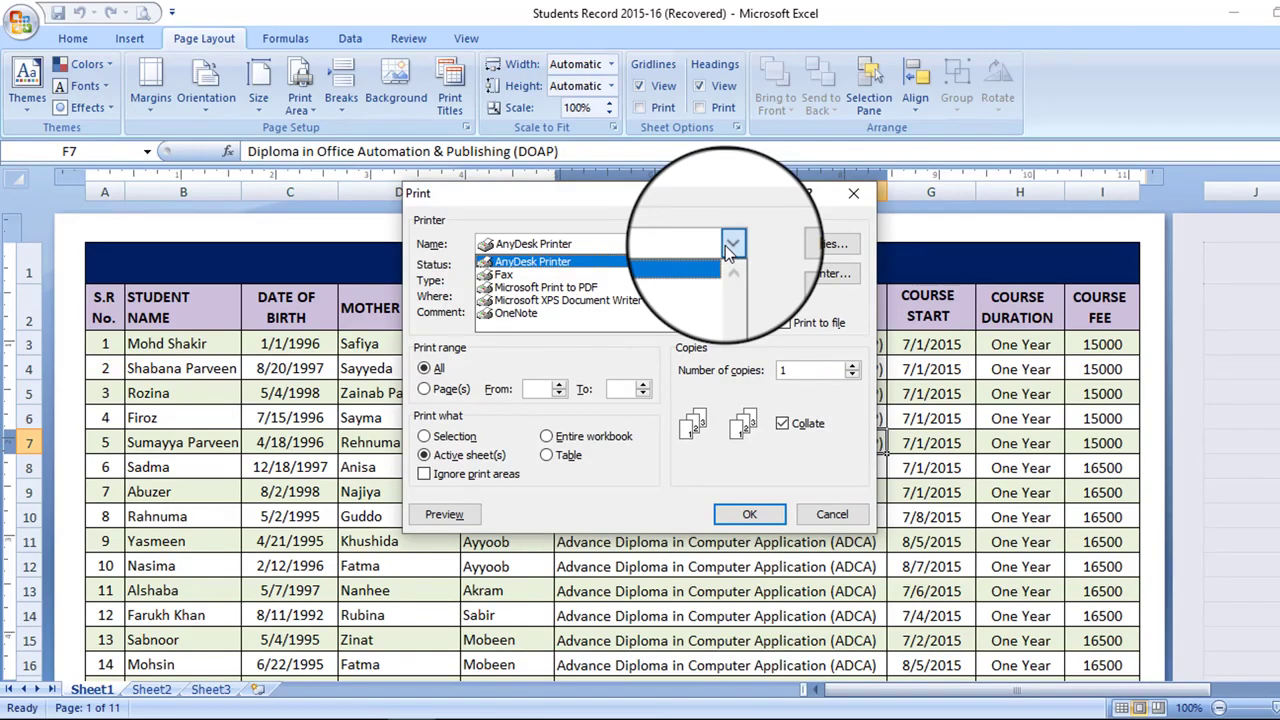
{"action": "left_click", "coordinate": [549, 263]}
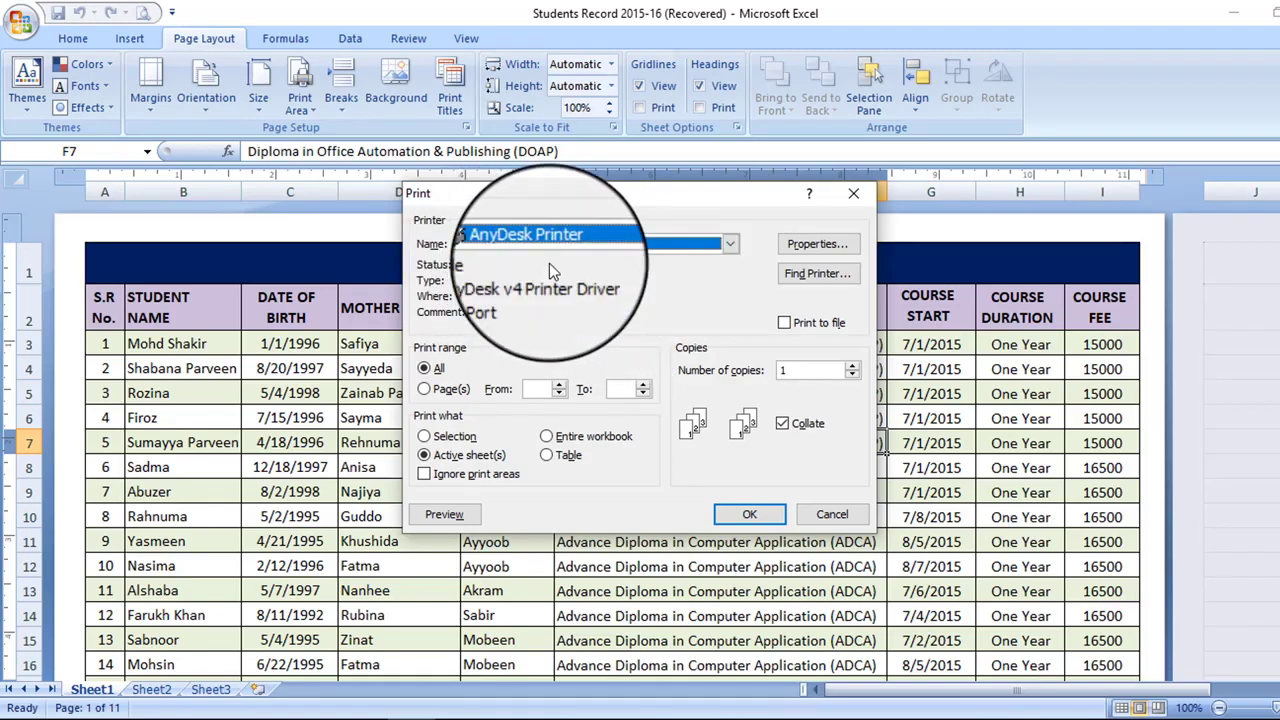
{"action": "left_click", "coordinate": [832, 247]}
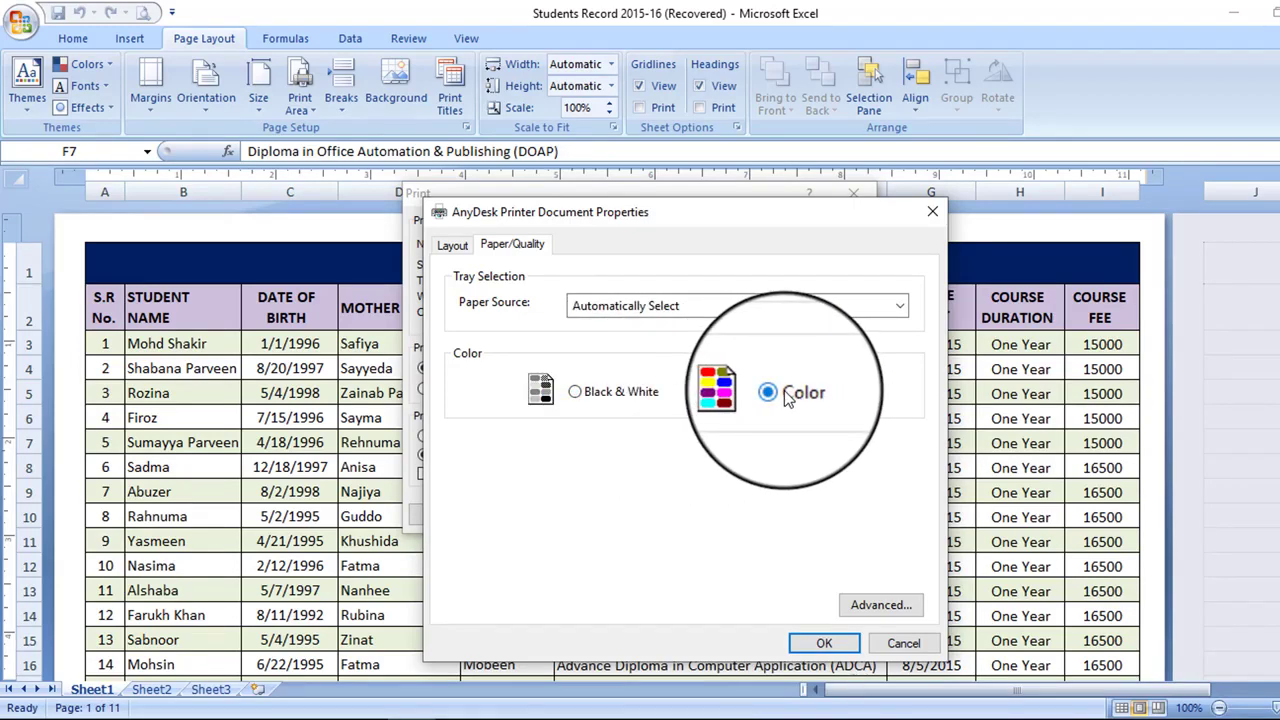
{"action": "left_click", "coordinate": [824, 643]}
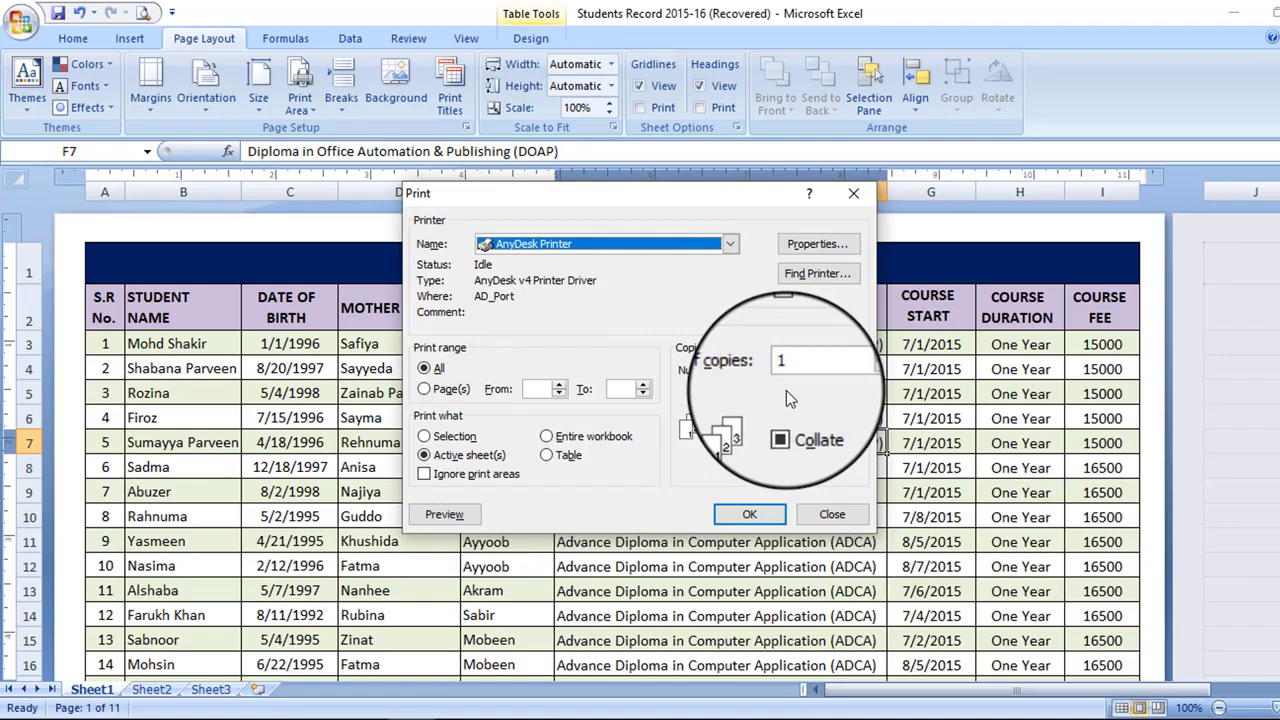
Set the number of copies to 10 and close the print settings without printing
{"action": "left_click_drag", "start_coordinate": [793, 371], "coordinate": [769, 371]}
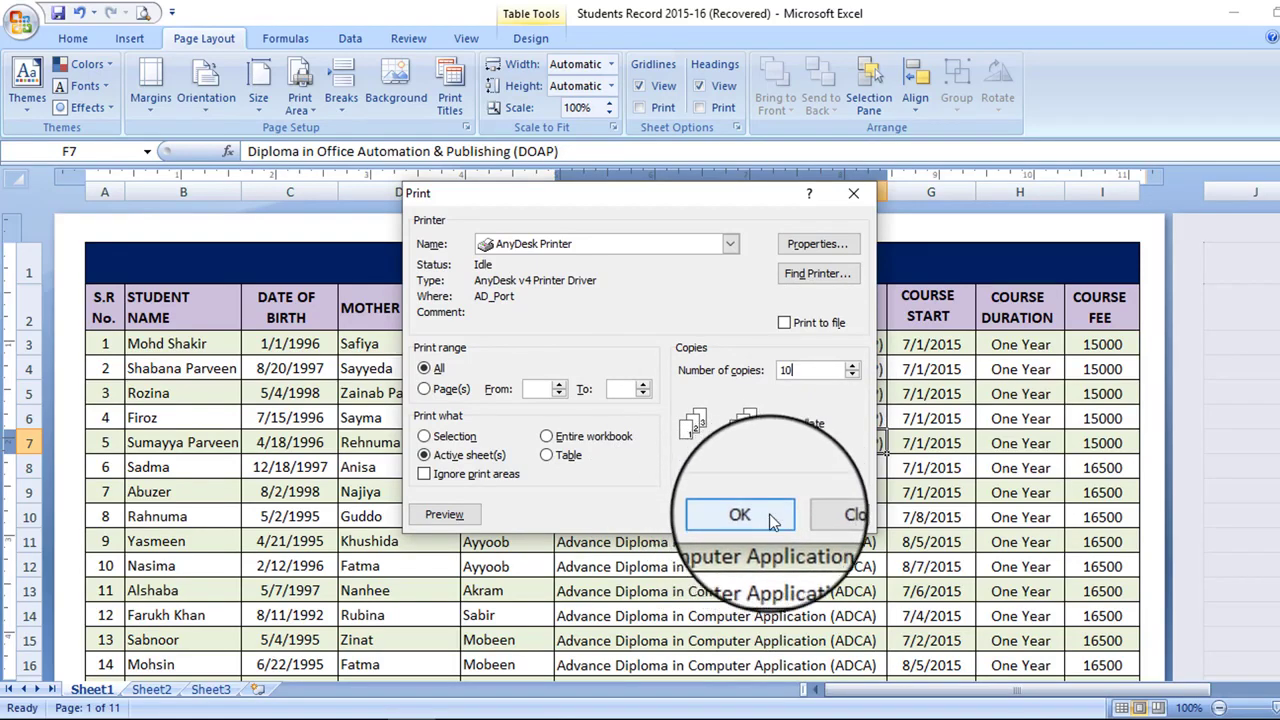
{"action": "left_click", "coordinate": [811, 518]}
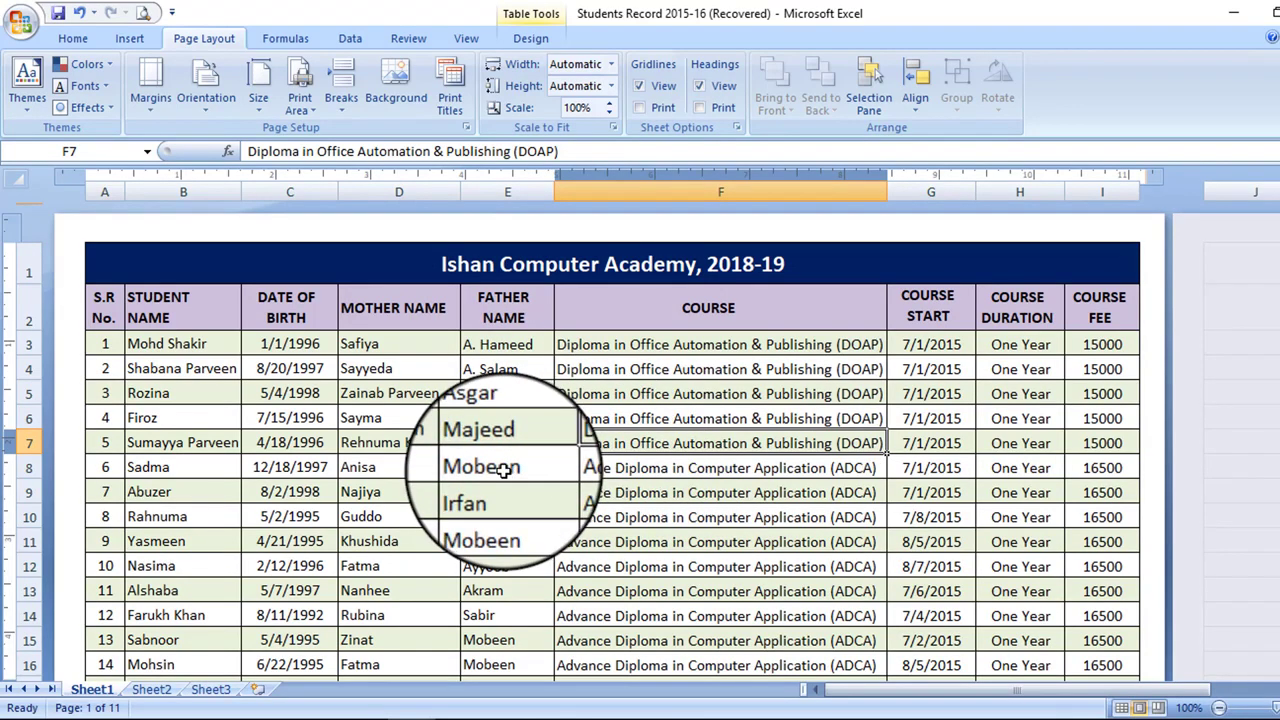
Open the print settings from the print preview, limit the print range to pages 3 to 5 and send the job
{"action": "scroll", "coordinate": [675, 517], "scroll_direction": "down", "scroll_amount": 2}
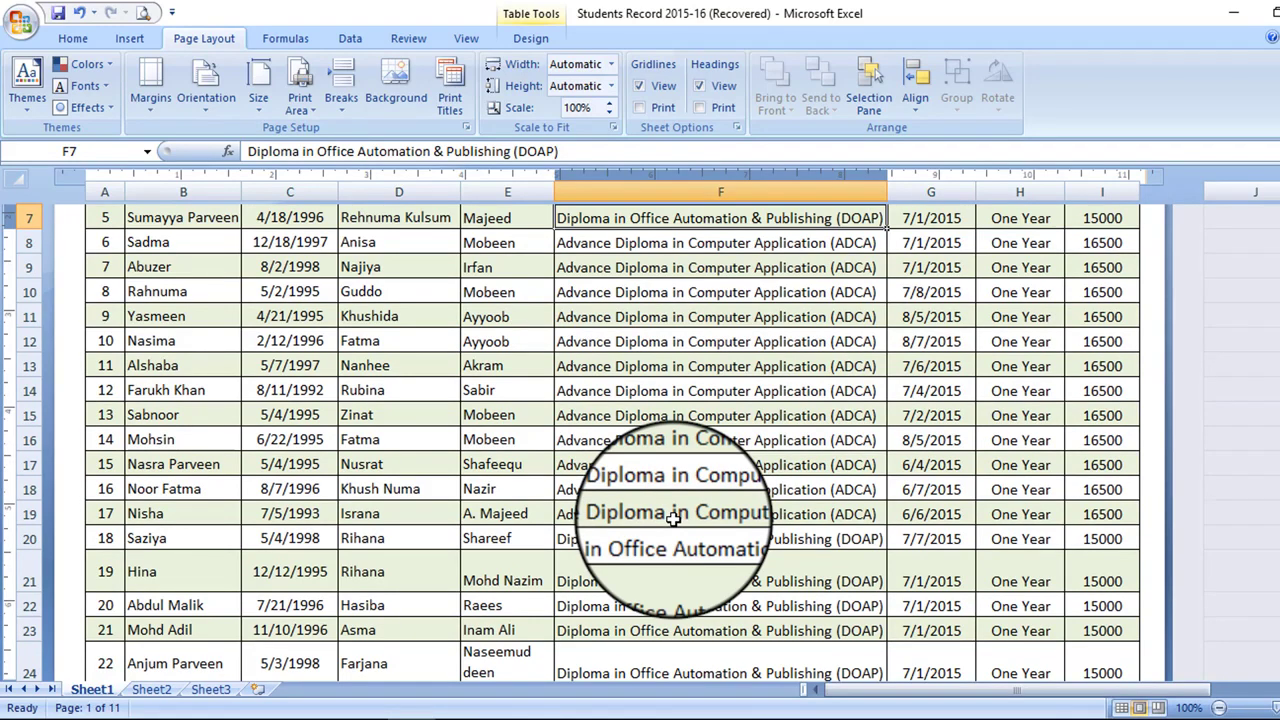
{"action": "left_click", "coordinate": [20, 22]}
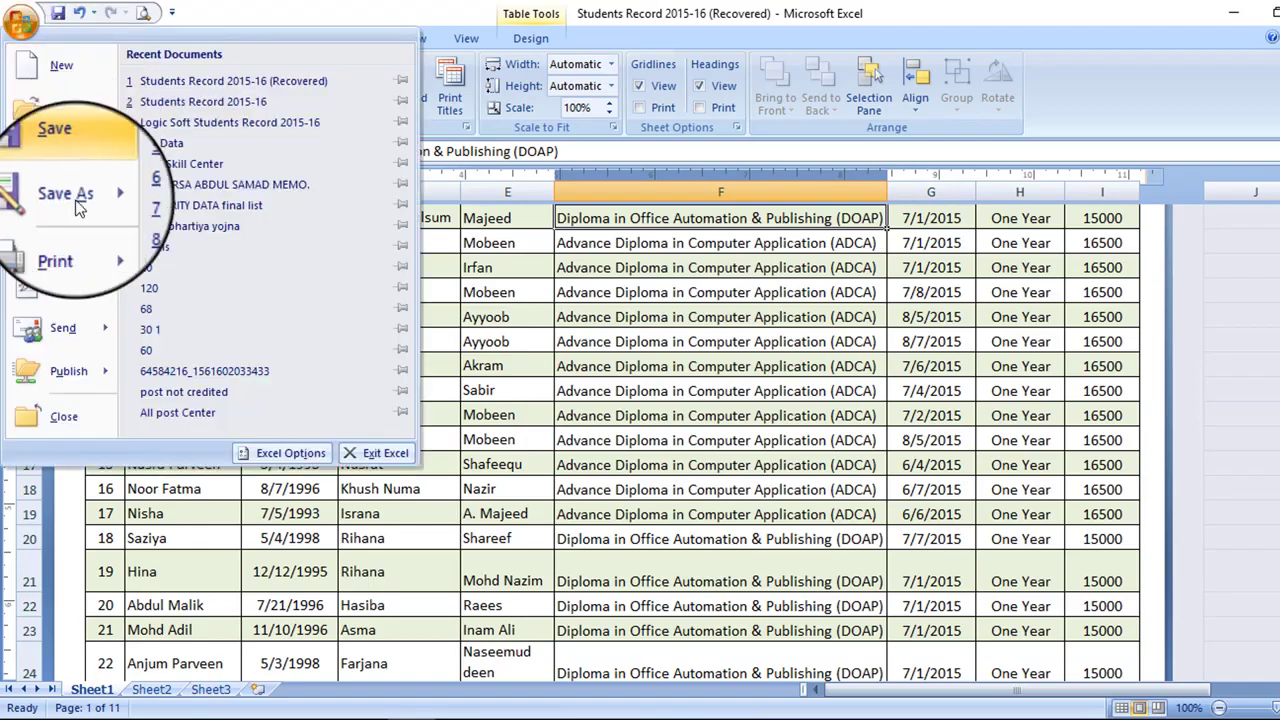
{"action": "mouse_move", "coordinate": [75, 243]}
{"action": "left_click", "coordinate": [190, 178]}
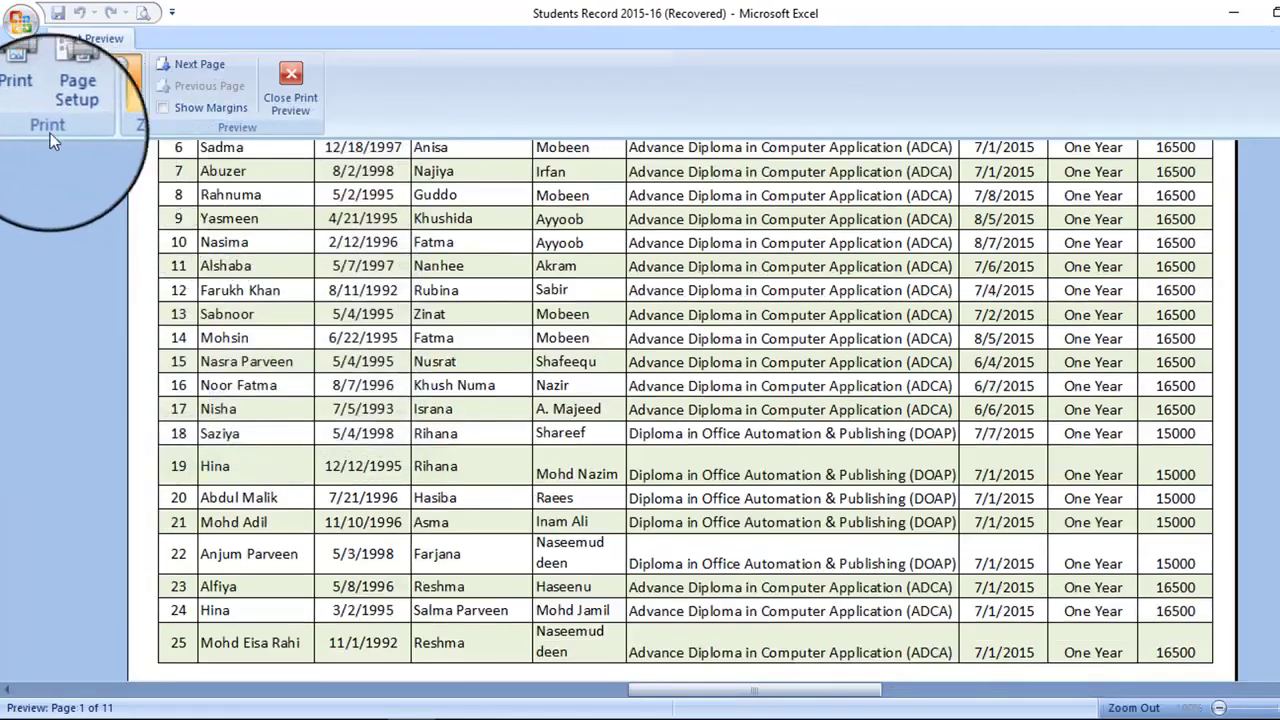
{"action": "left_click", "coordinate": [18, 82]}
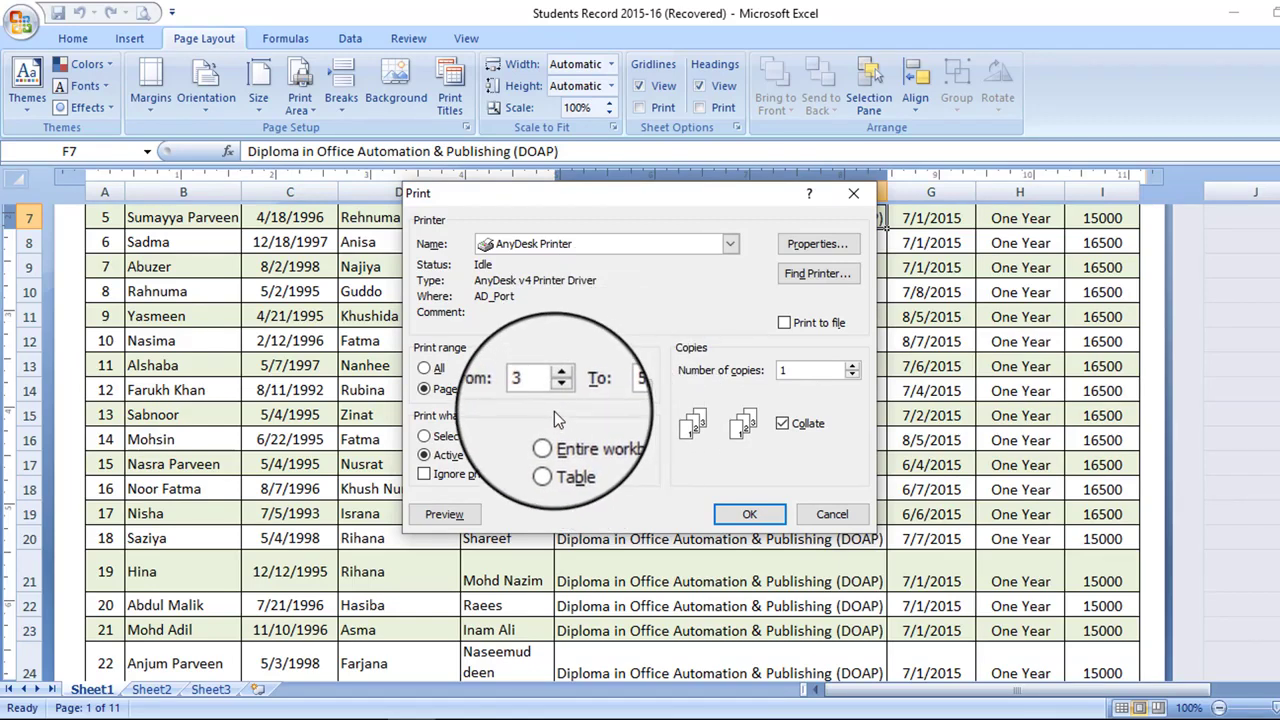
{"action": "left_click", "coordinate": [750, 514]}
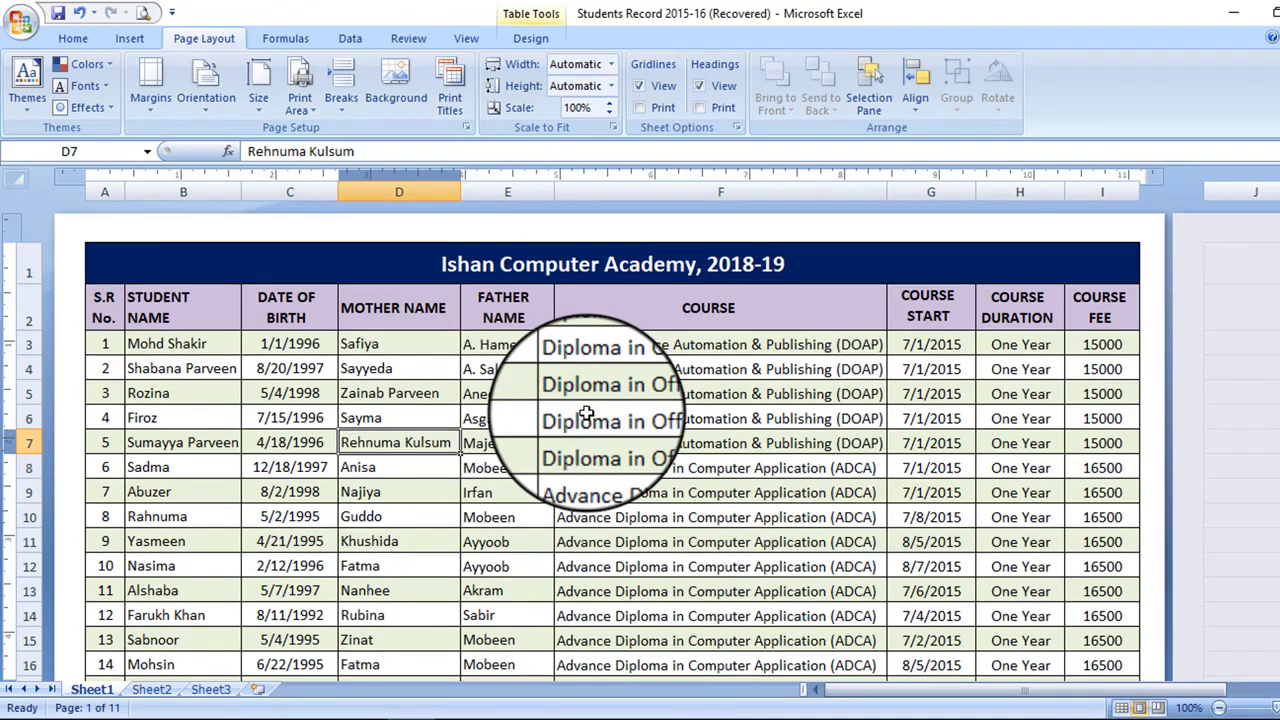
Set the range A1:I14, from the title row through serial number 12, as the print area
{"action": "scroll", "coordinate": [610, 410], "scroll_direction": "down", "scroll_amount": 8}
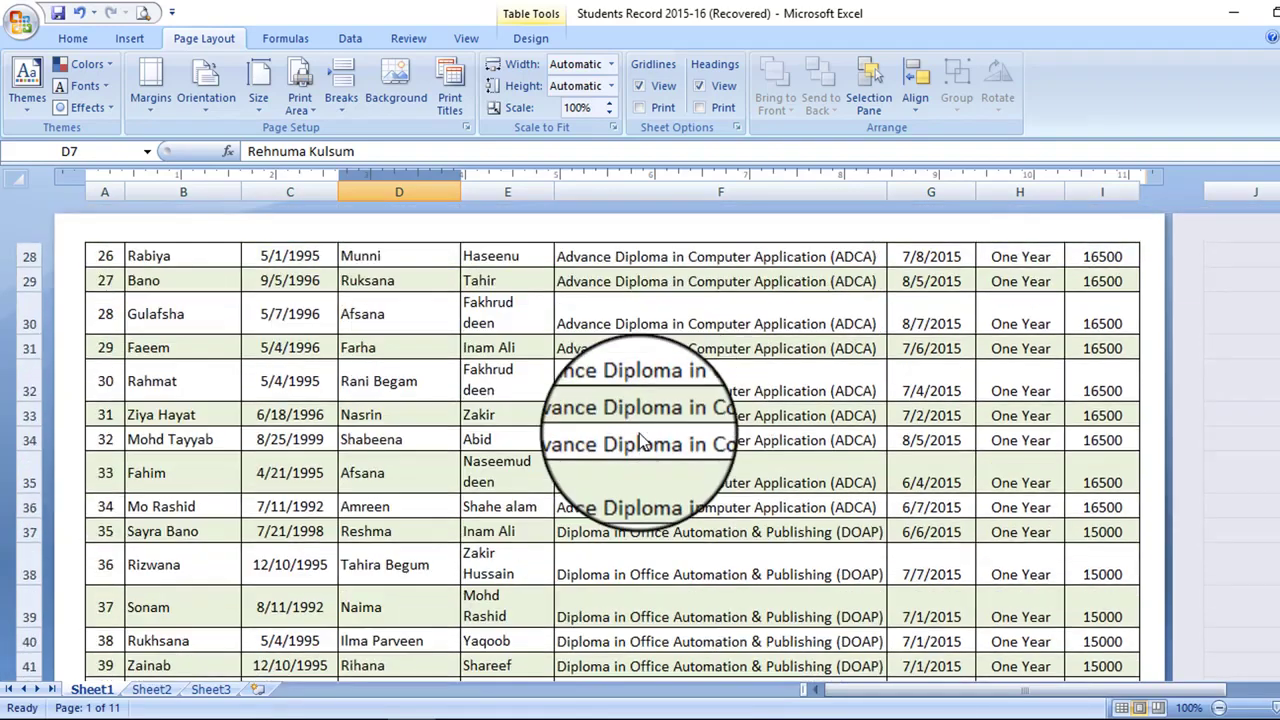
{"action": "scroll", "coordinate": [638, 432], "scroll_direction": "up", "scroll_amount": 4}
{"action": "scroll", "coordinate": [638, 432], "scroll_direction": "up", "scroll_amount": 5}
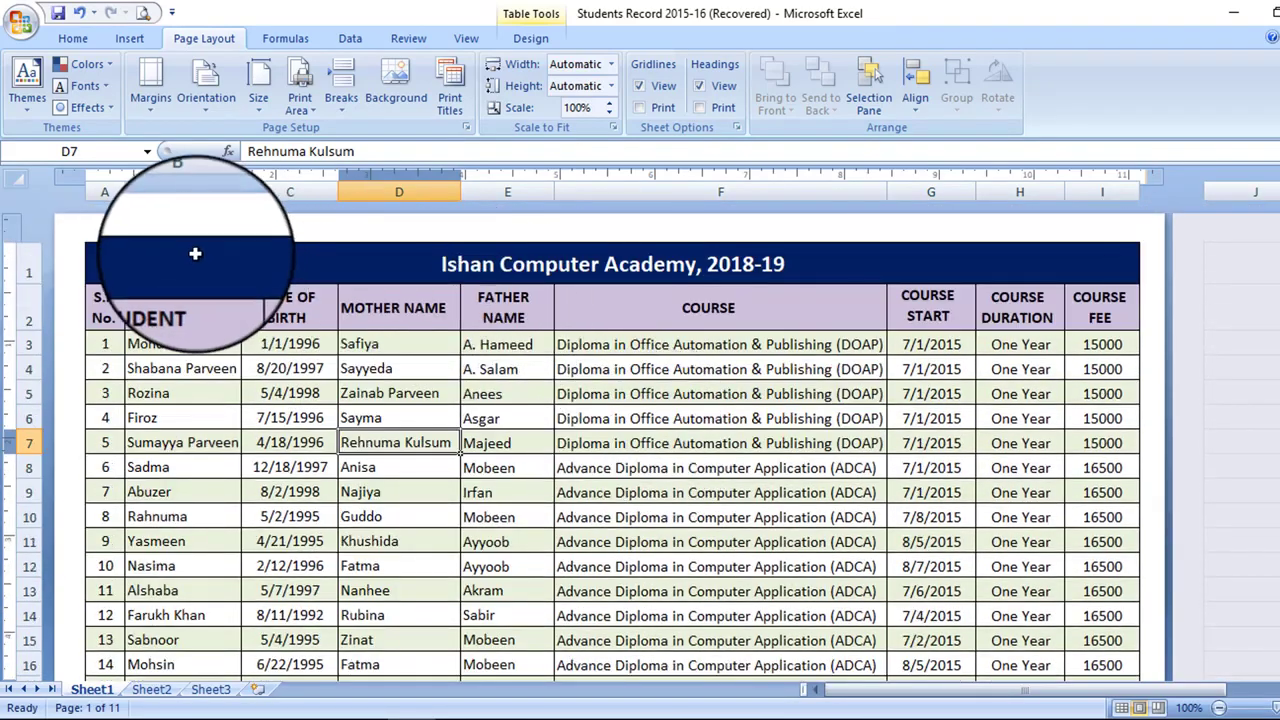
{"action": "left_click_drag", "start_coordinate": [140, 254], "coordinate": [937, 618]}
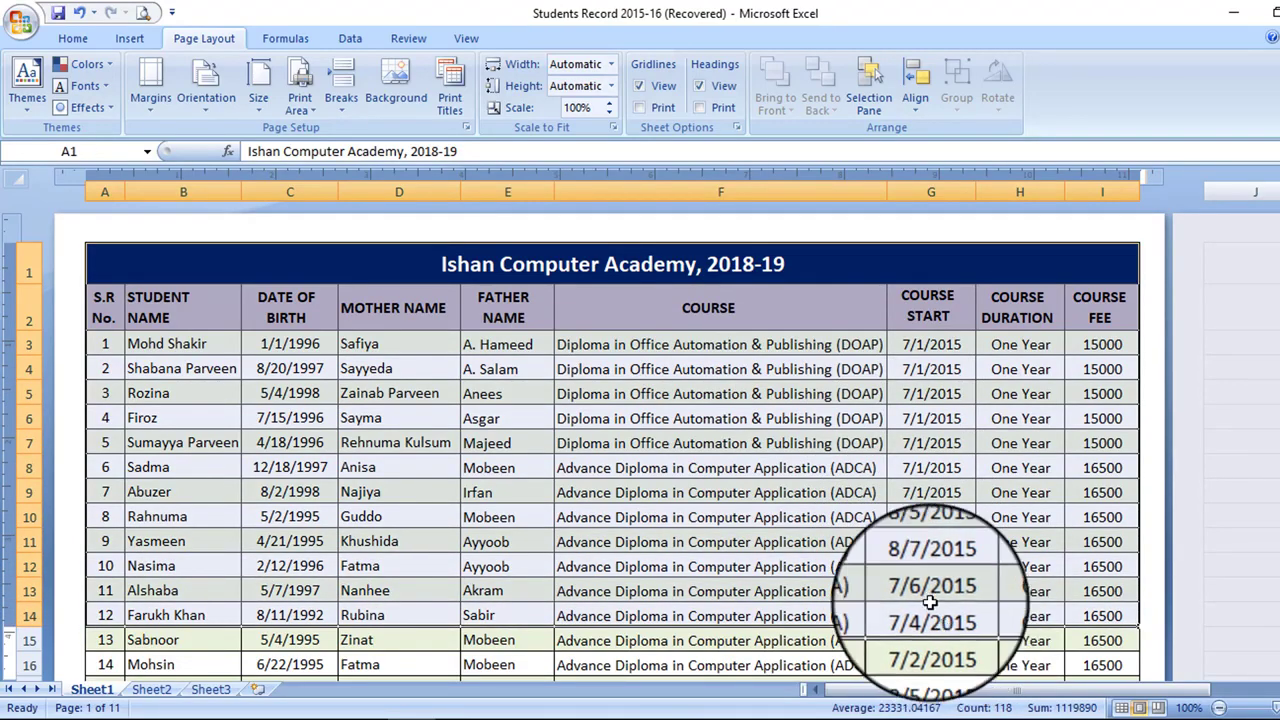
{"action": "left_click", "coordinate": [304, 104]}
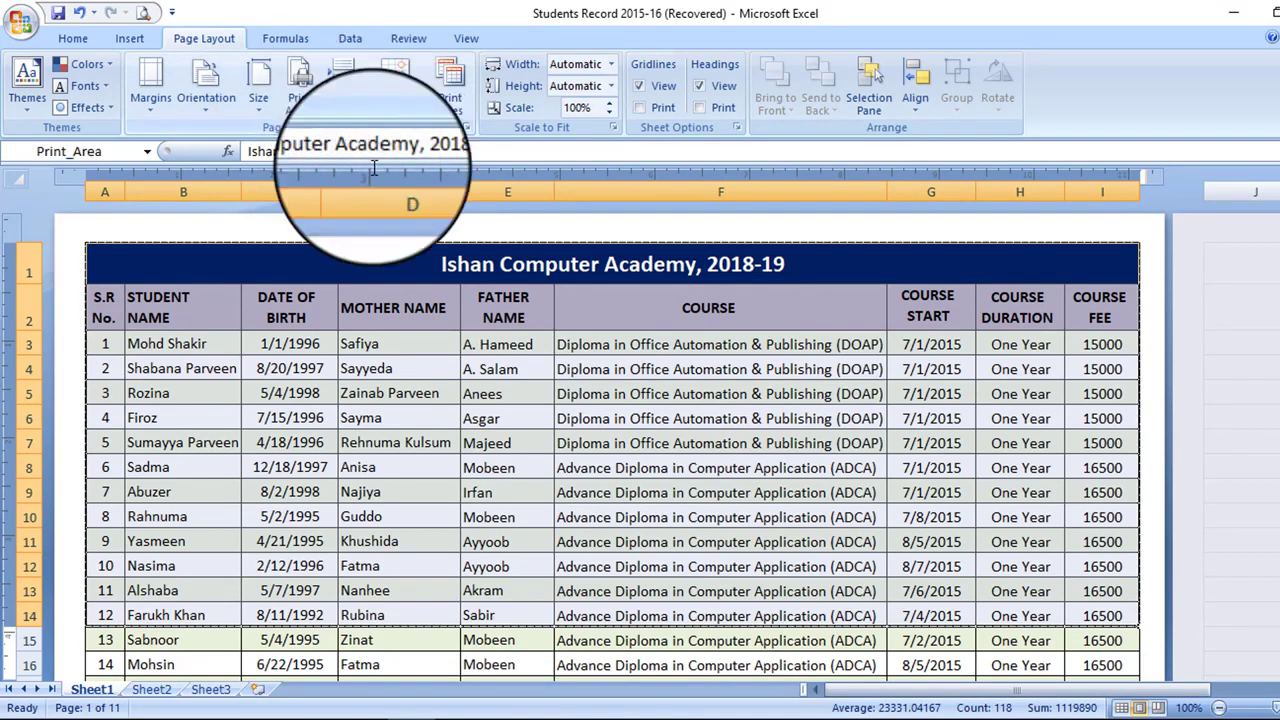
{"action": "left_click", "coordinate": [525, 445]}
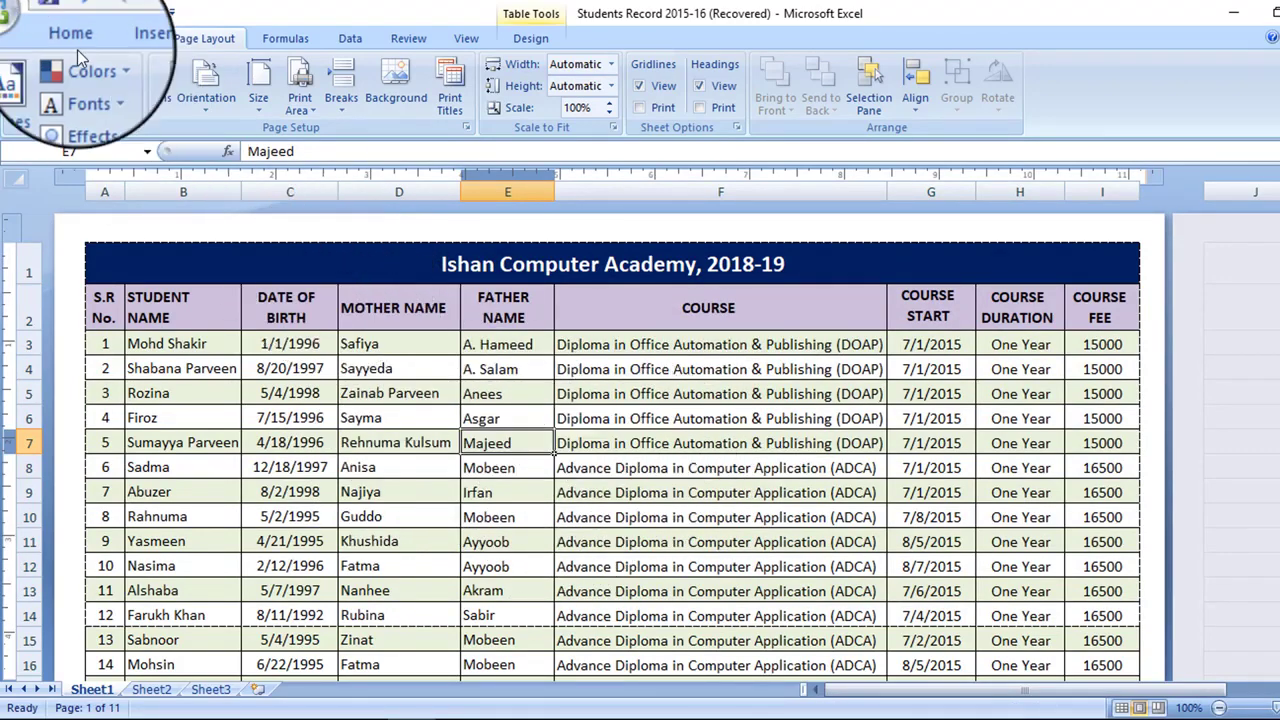
Check the limited print area in print preview and return to the sheet
{"action": "left_click", "coordinate": [20, 18]}
{"action": "mouse_move", "coordinate": [68, 196]}
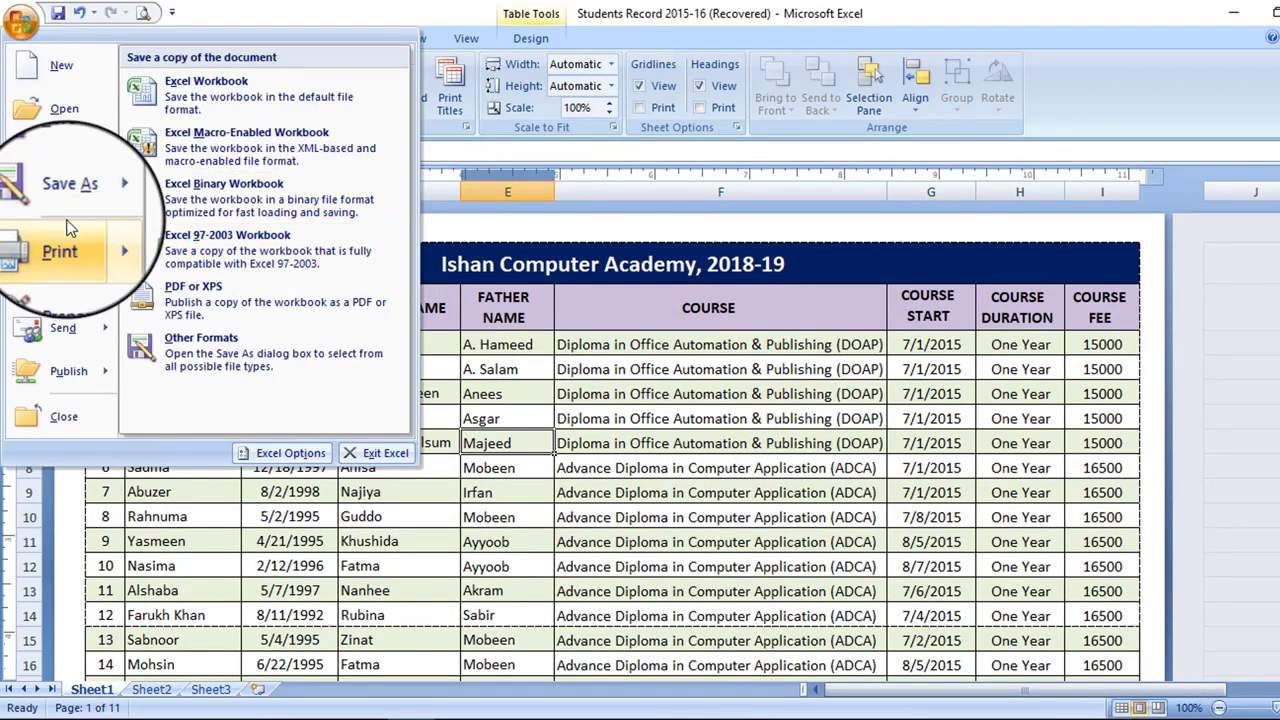
{"action": "mouse_move", "coordinate": [62, 241]}
{"action": "left_click", "coordinate": [205, 192]}
{"action": "scroll", "coordinate": [675, 370], "scroll_direction": "up", "scroll_amount": 5}
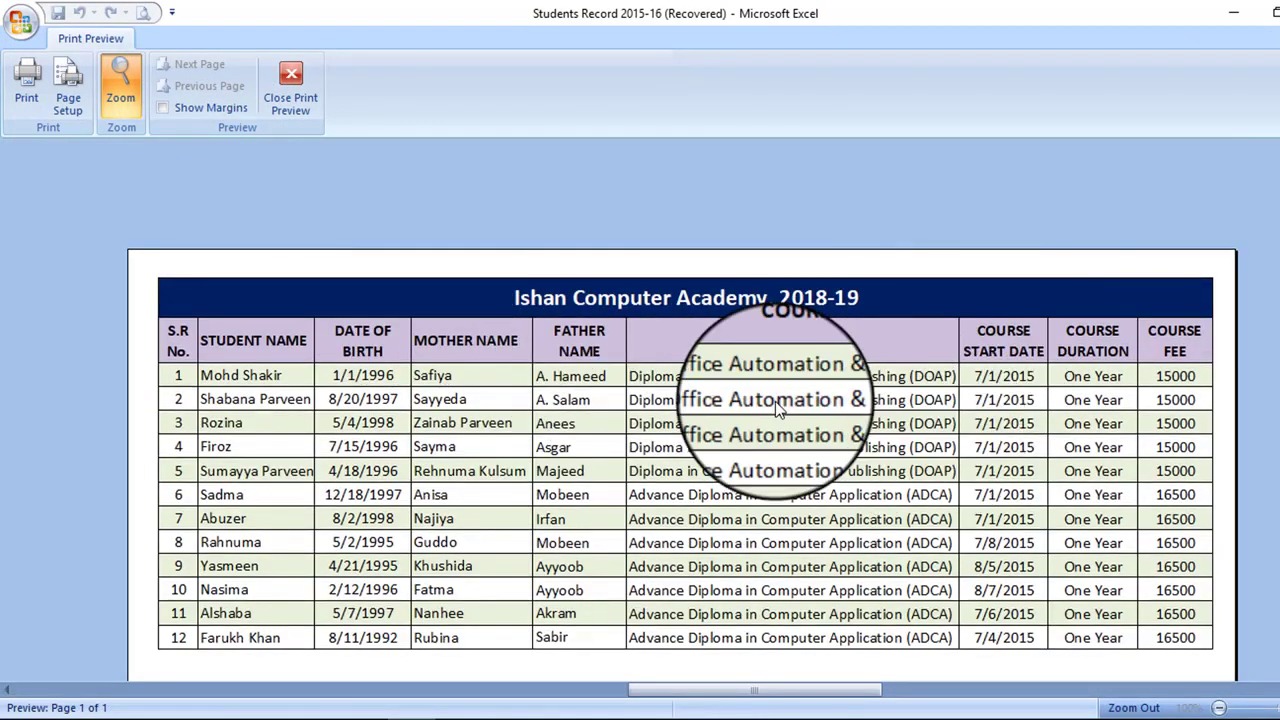
{"action": "scroll", "coordinate": [774, 400], "scroll_direction": "down", "scroll_amount": 1}
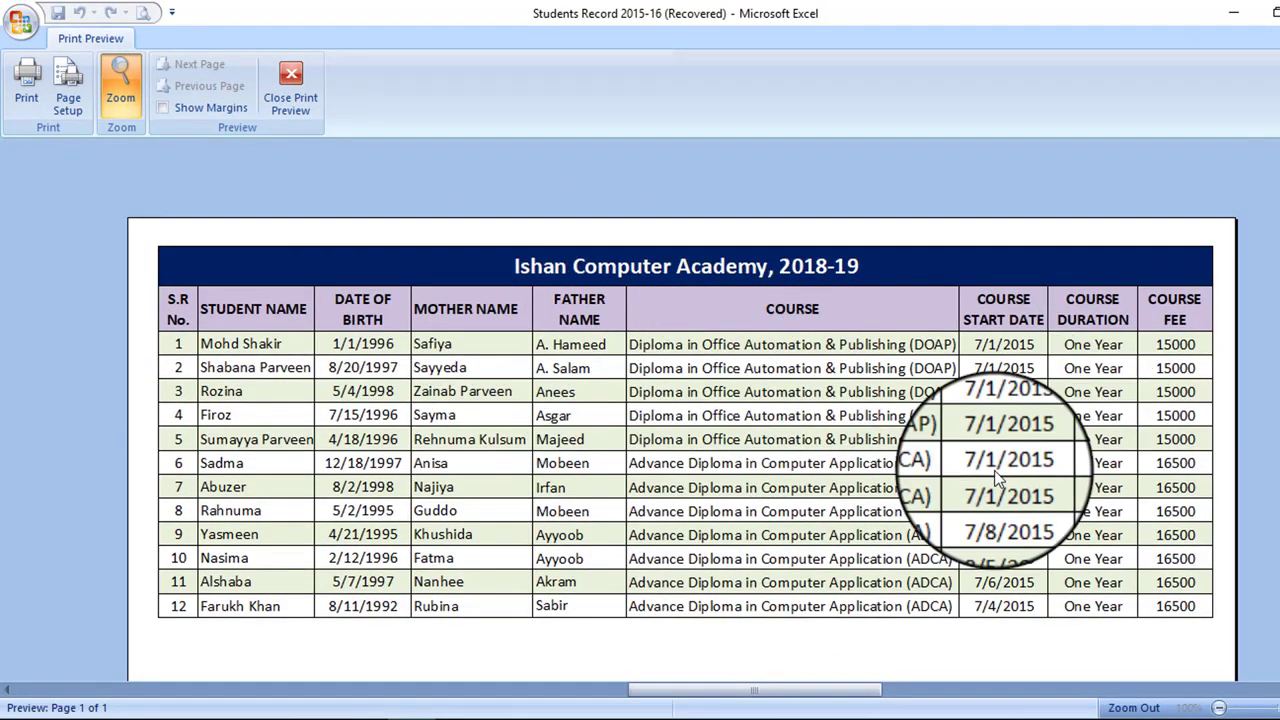
{"action": "left_click", "coordinate": [303, 101]}
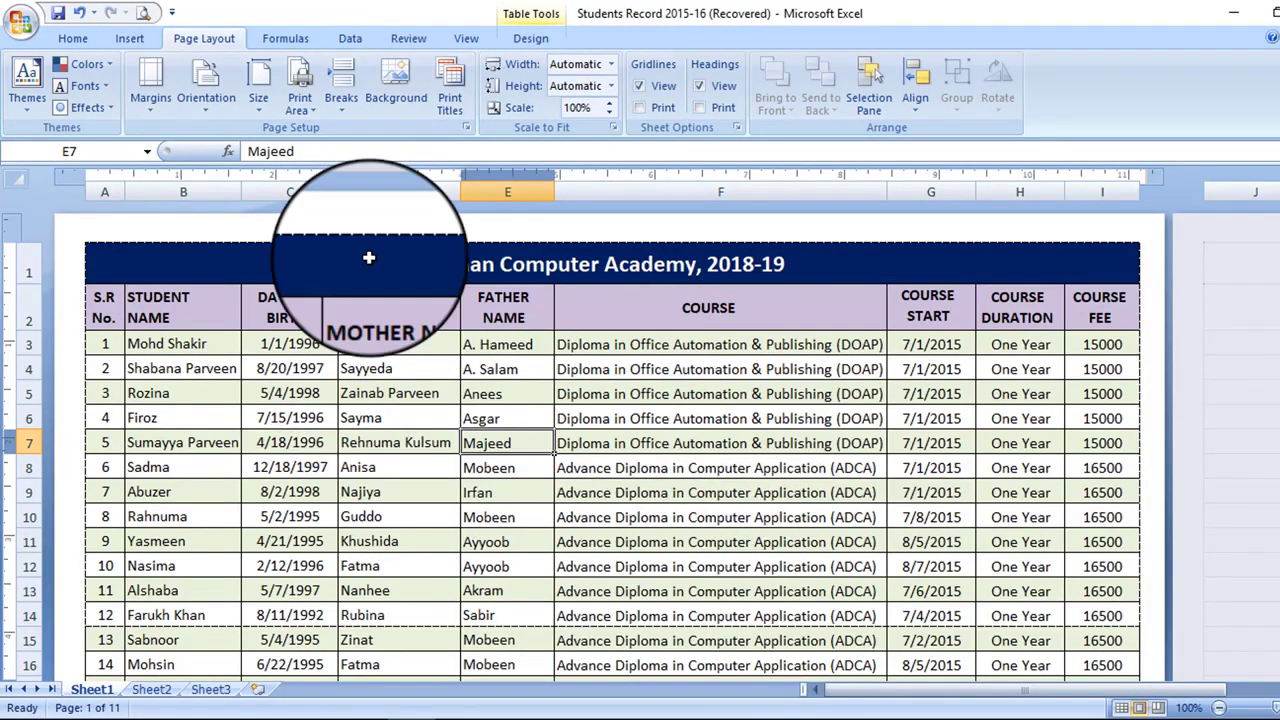
Clear the print area and check the whole sheet in print preview
{"action": "left_click", "coordinate": [299, 108]}
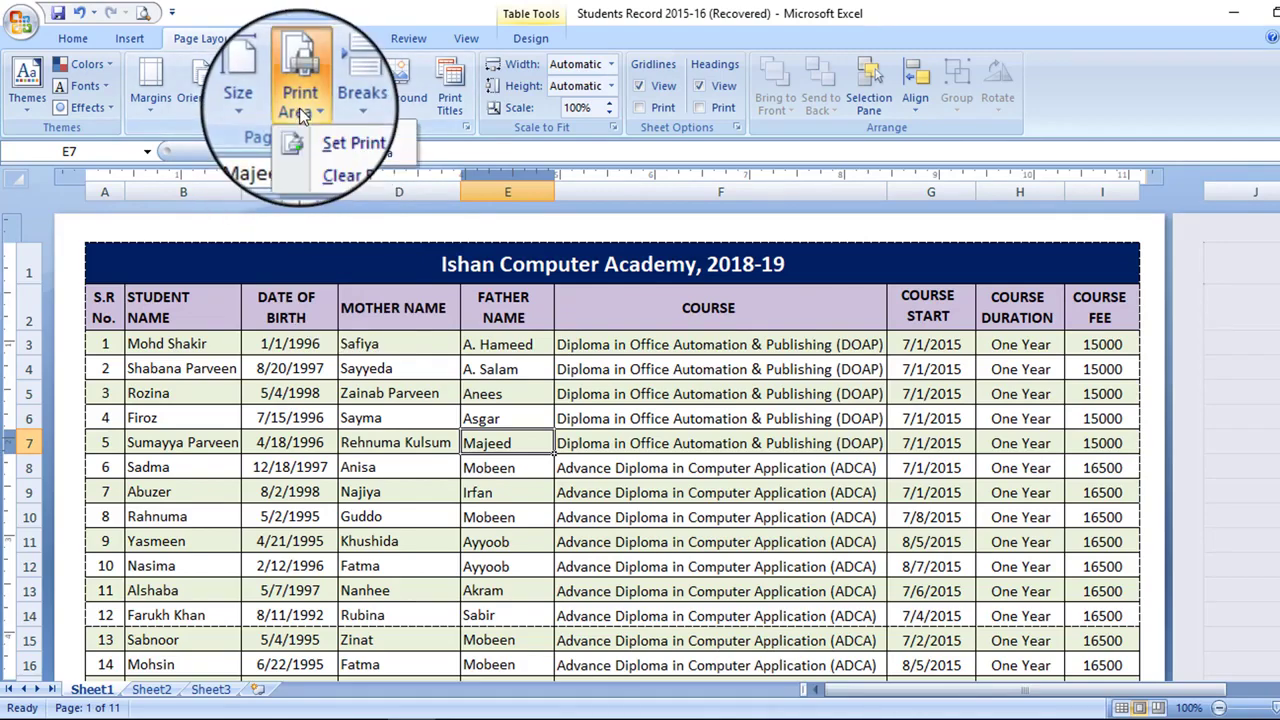
{"action": "left_click", "coordinate": [354, 155]}
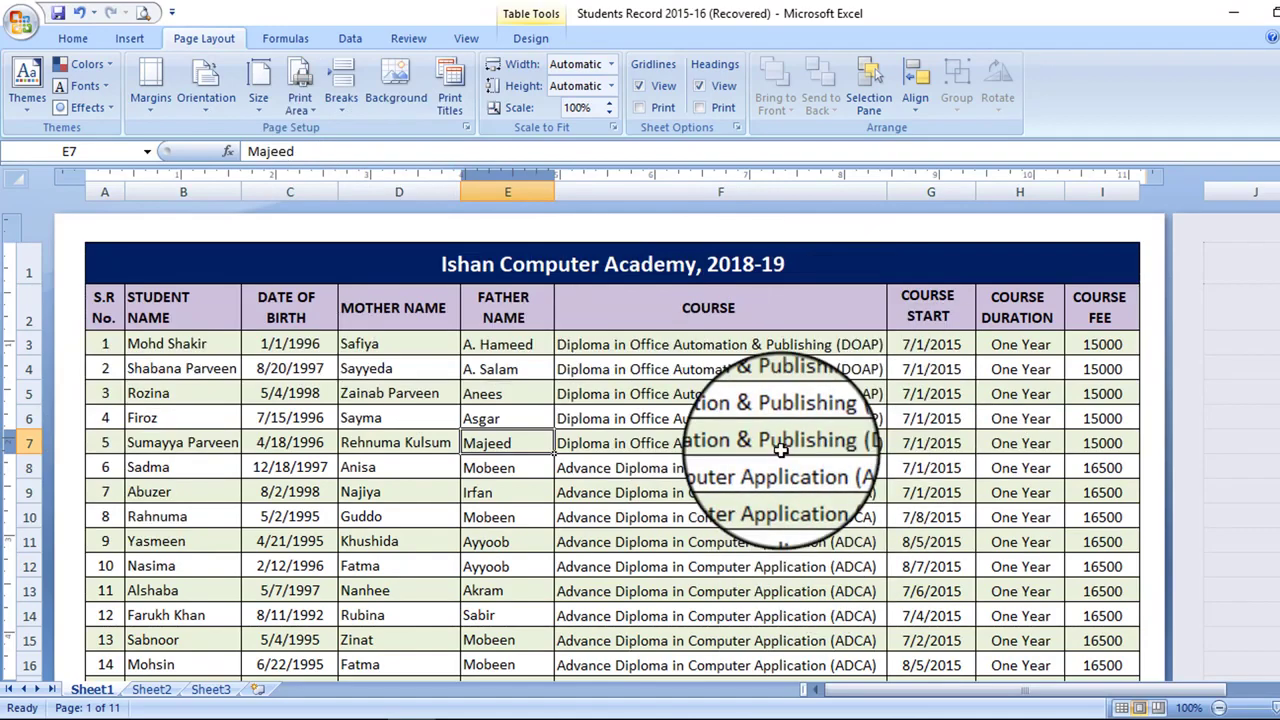
{"action": "left_click", "coordinate": [20, 20]}
{"action": "mouse_move", "coordinate": [77, 243]}
{"action": "left_click", "coordinate": [262, 202]}
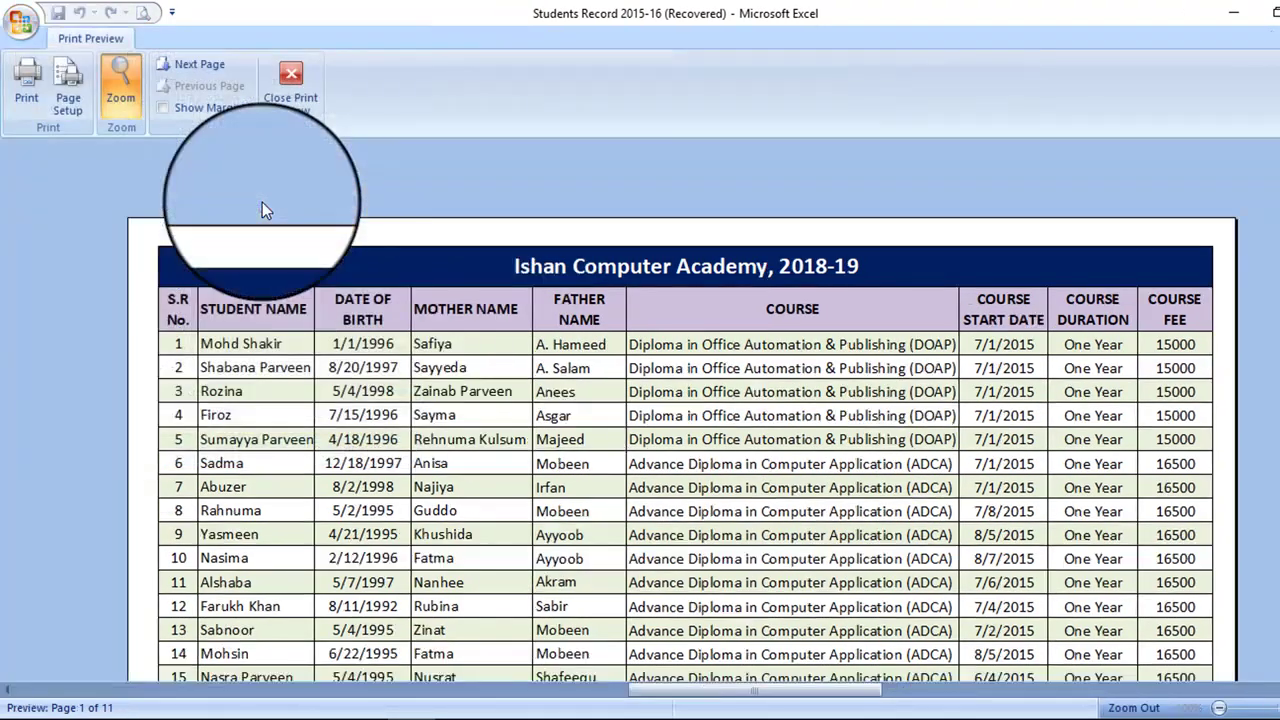
{"action": "left_click", "coordinate": [638, 469]}
{"action": "left_click", "coordinate": [638, 469]}
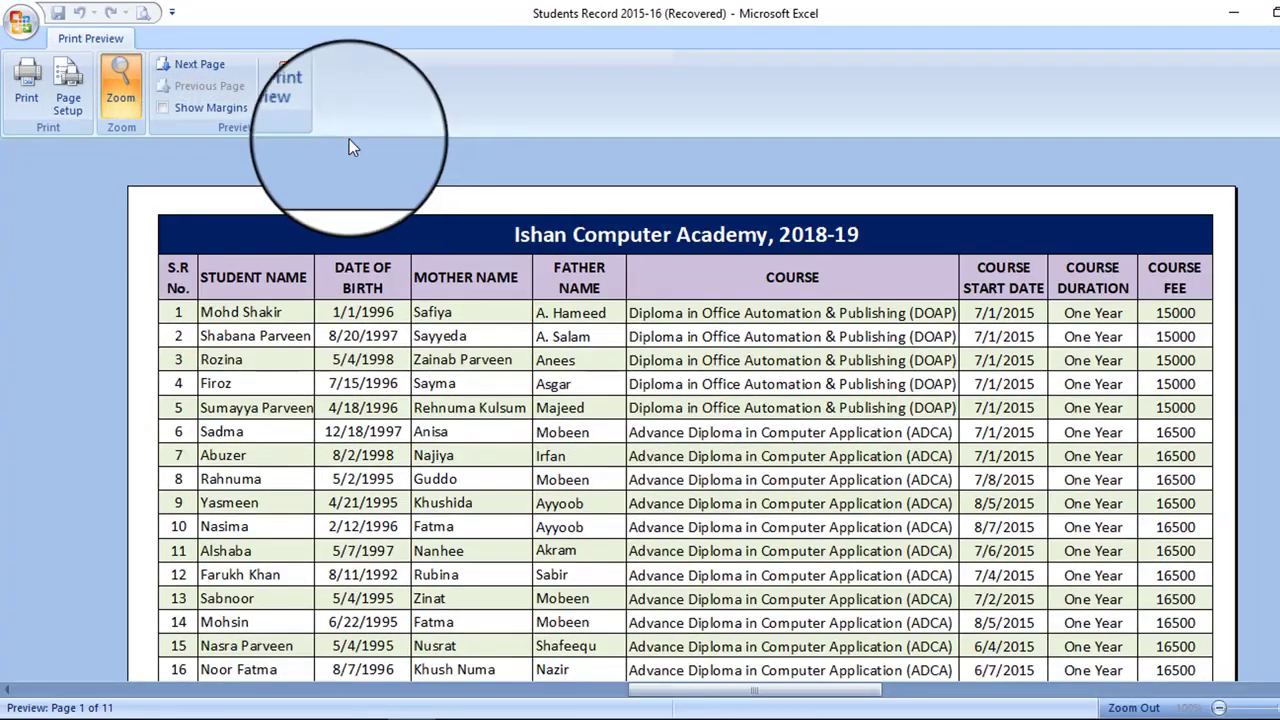
{"action": "left_click", "coordinate": [292, 90]}
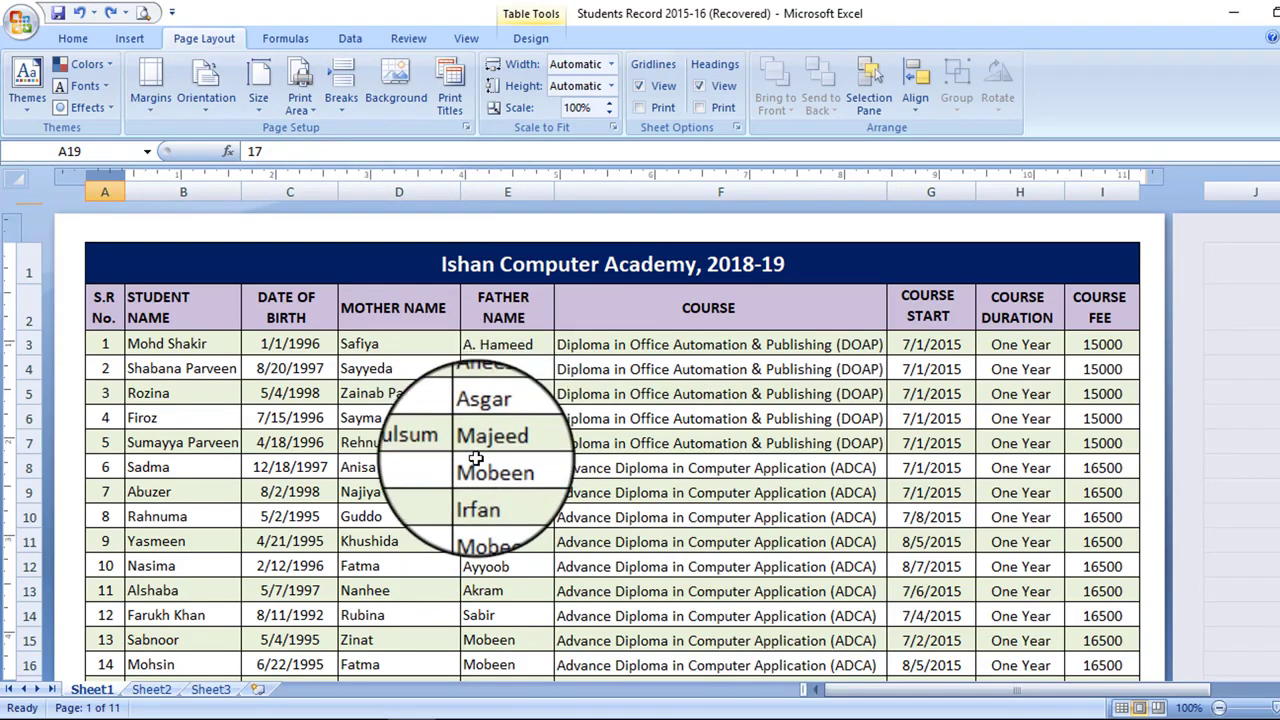
Insert a page break above row 20, at serial number 18, and check where the pages split
{"action": "scroll", "coordinate": [186, 449], "scroll_direction": "down", "scroll_amount": 4}
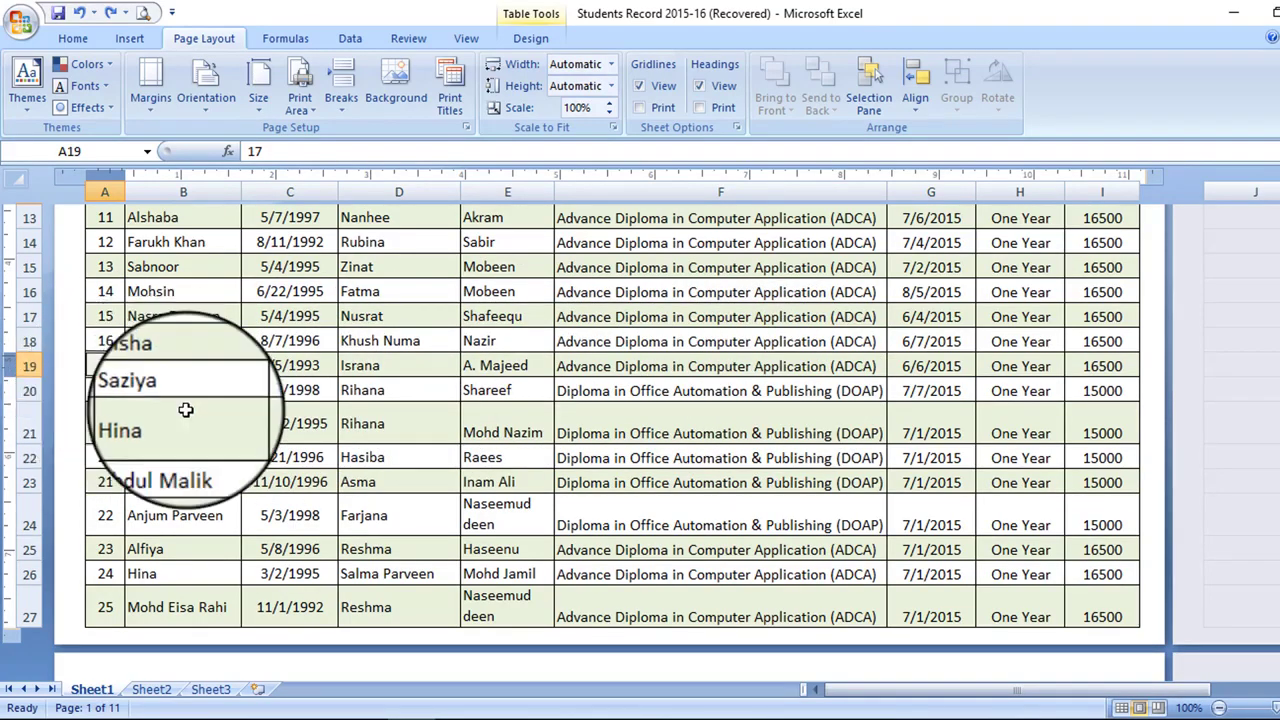
{"action": "scroll", "coordinate": [236, 567], "scroll_direction": "down", "scroll_amount": 4}
{"action": "scroll", "coordinate": [443, 614], "scroll_direction": "up", "scroll_amount": 4}
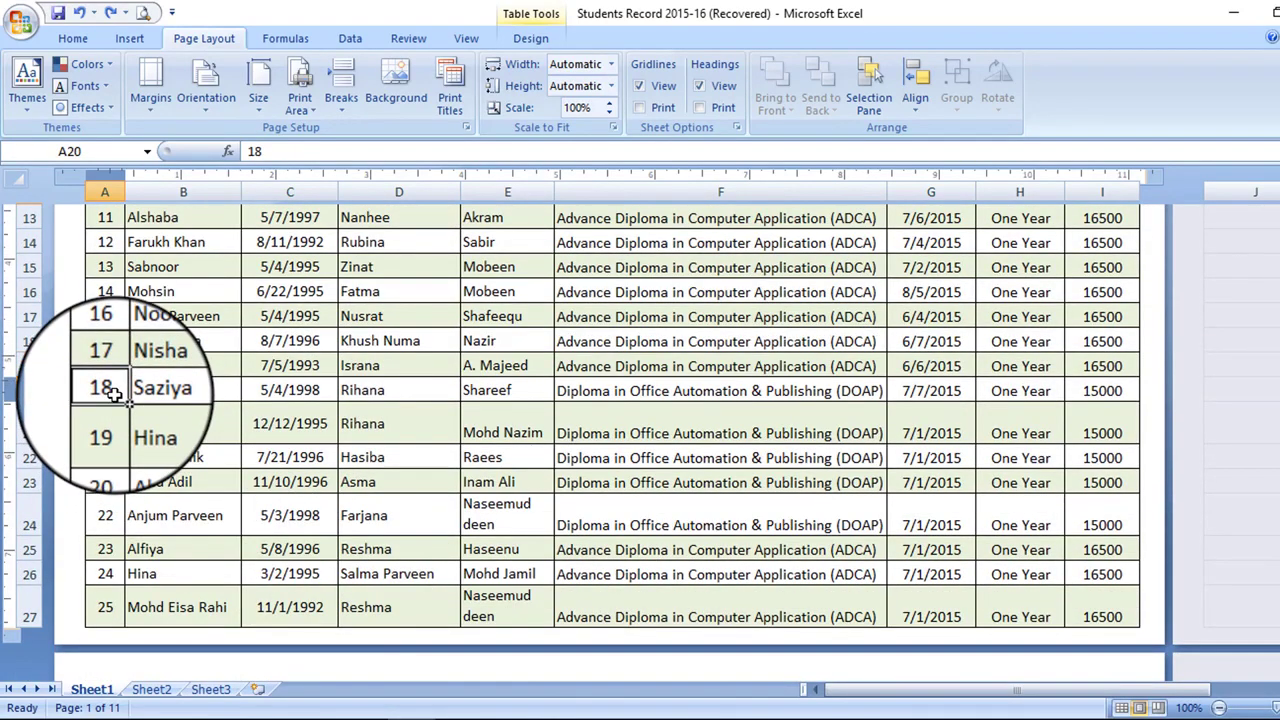
{"action": "left_click", "coordinate": [340, 107]}
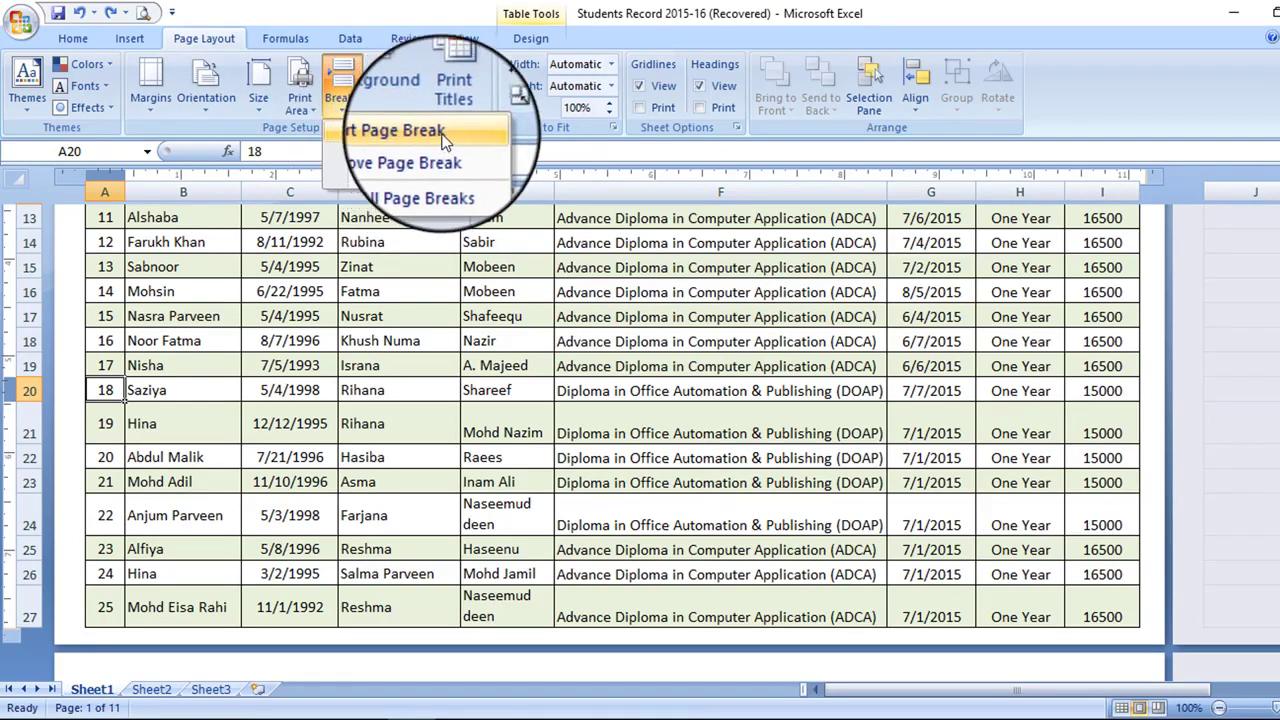
{"action": "scroll", "coordinate": [512, 535], "scroll_direction": "up", "scroll_amount": 3}
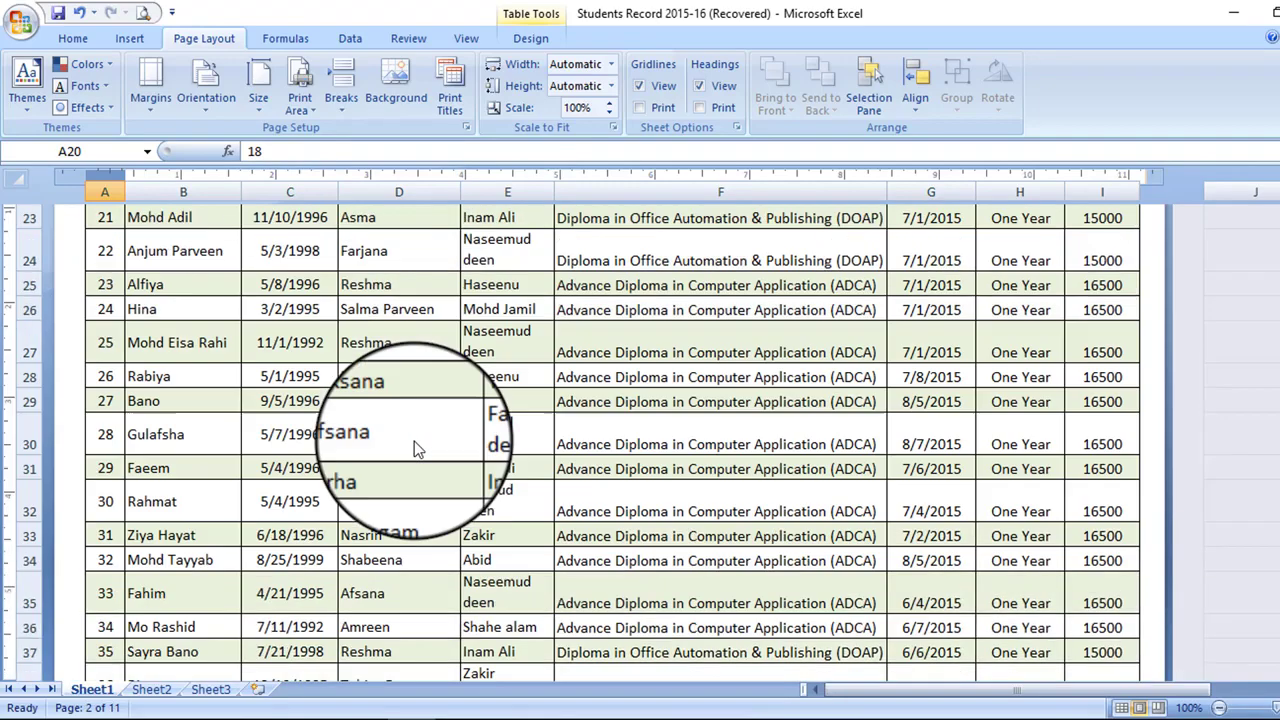
{"action": "scroll", "coordinate": [410, 435], "scroll_direction": "down", "scroll_amount": 4}
{"action": "scroll", "coordinate": [298, 453], "scroll_direction": "up", "scroll_amount": 2}
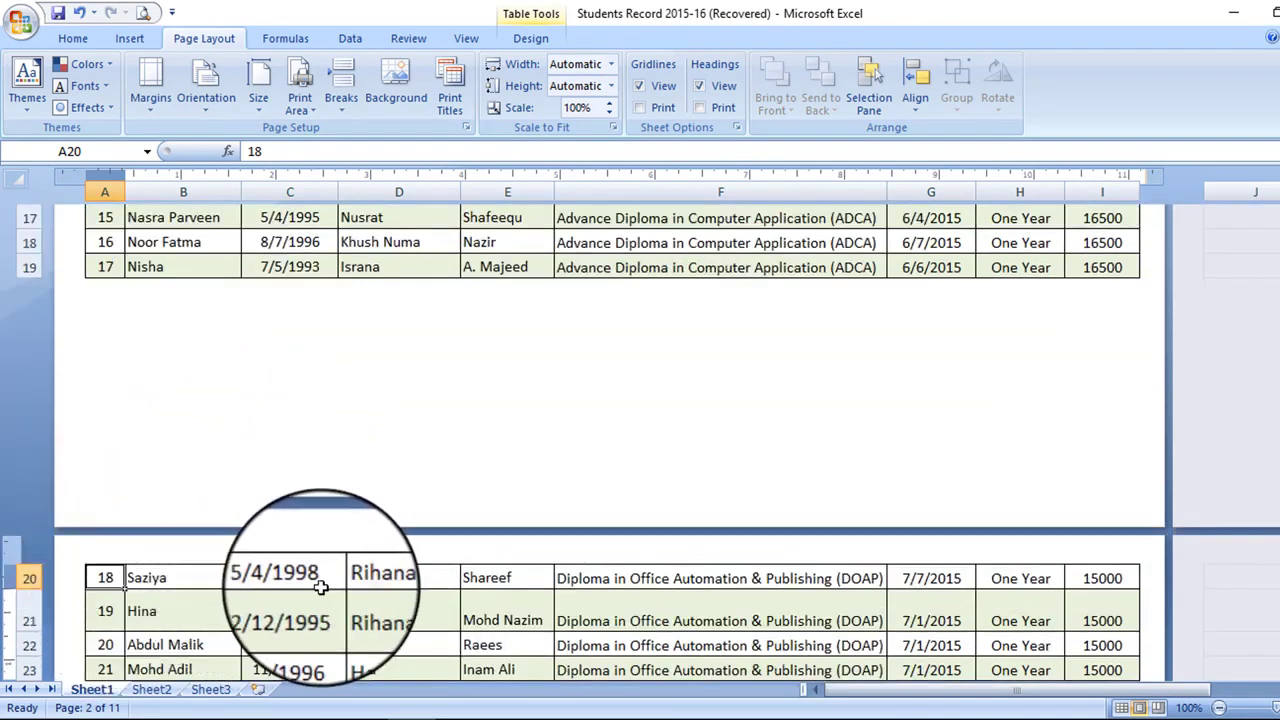
{"action": "scroll", "coordinate": [688, 600], "scroll_direction": "down", "scroll_amount": 2}
{"action": "scroll", "coordinate": [697, 606], "scroll_direction": "up", "scroll_amount": 3}
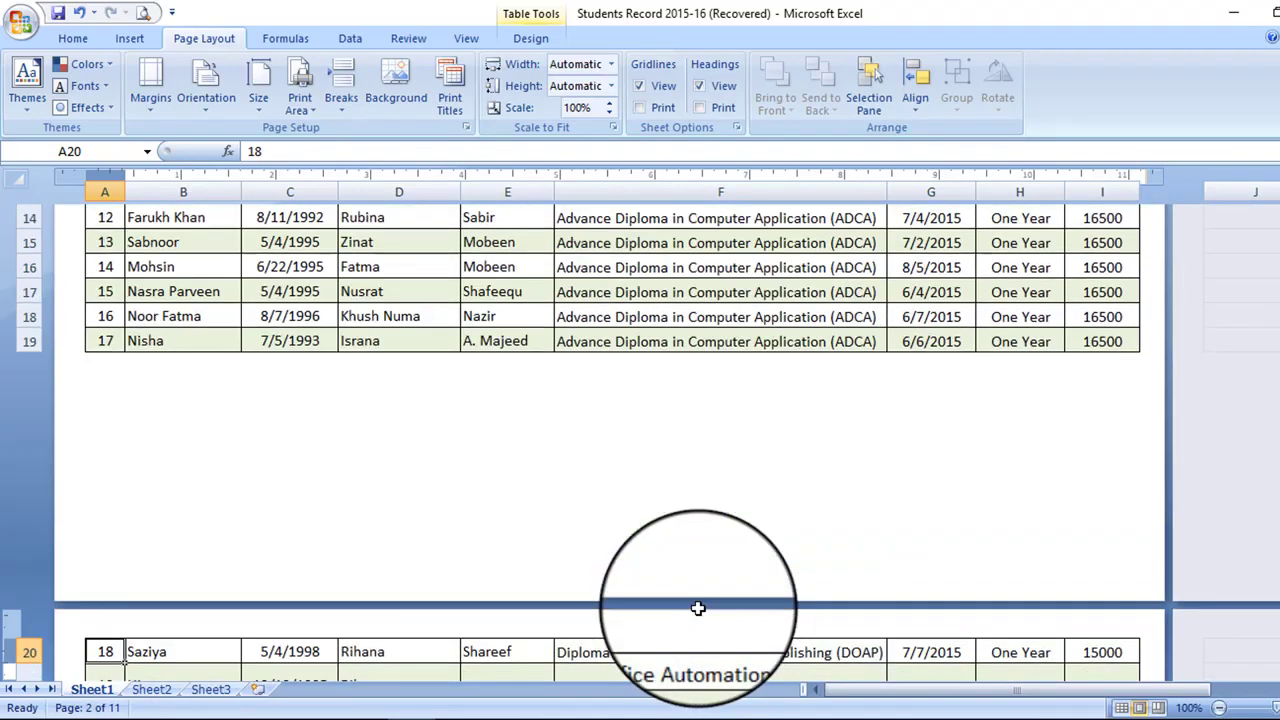
Remove the page break above row 20
{"action": "left_click", "coordinate": [352, 101]}
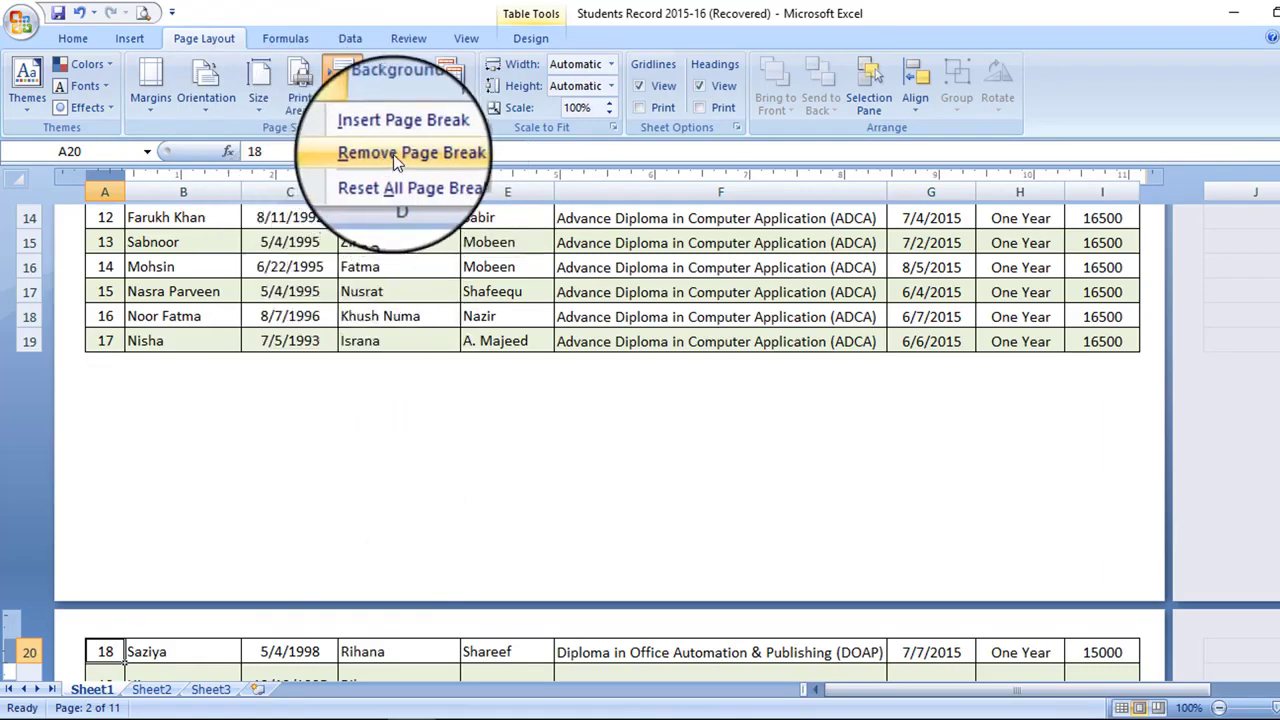
{"action": "left_click", "coordinate": [394, 153]}
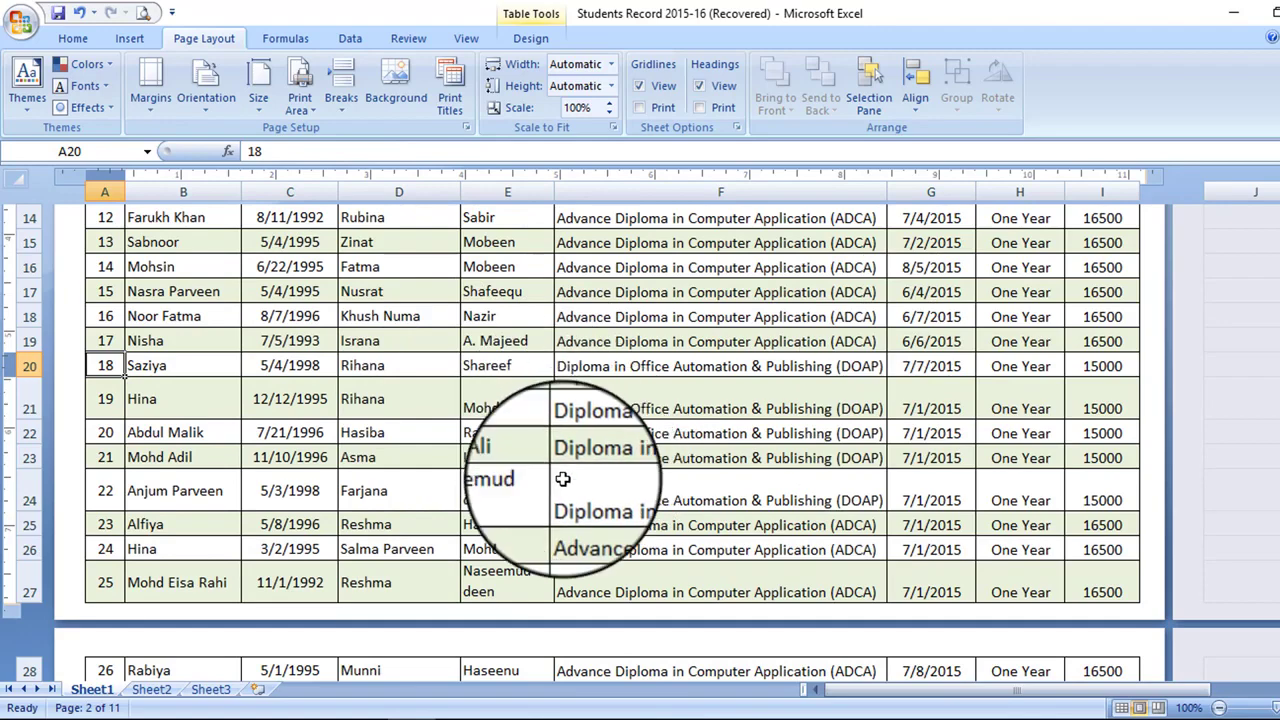
{"action": "scroll", "coordinate": [563, 479], "scroll_direction": "up", "scroll_amount": 5}
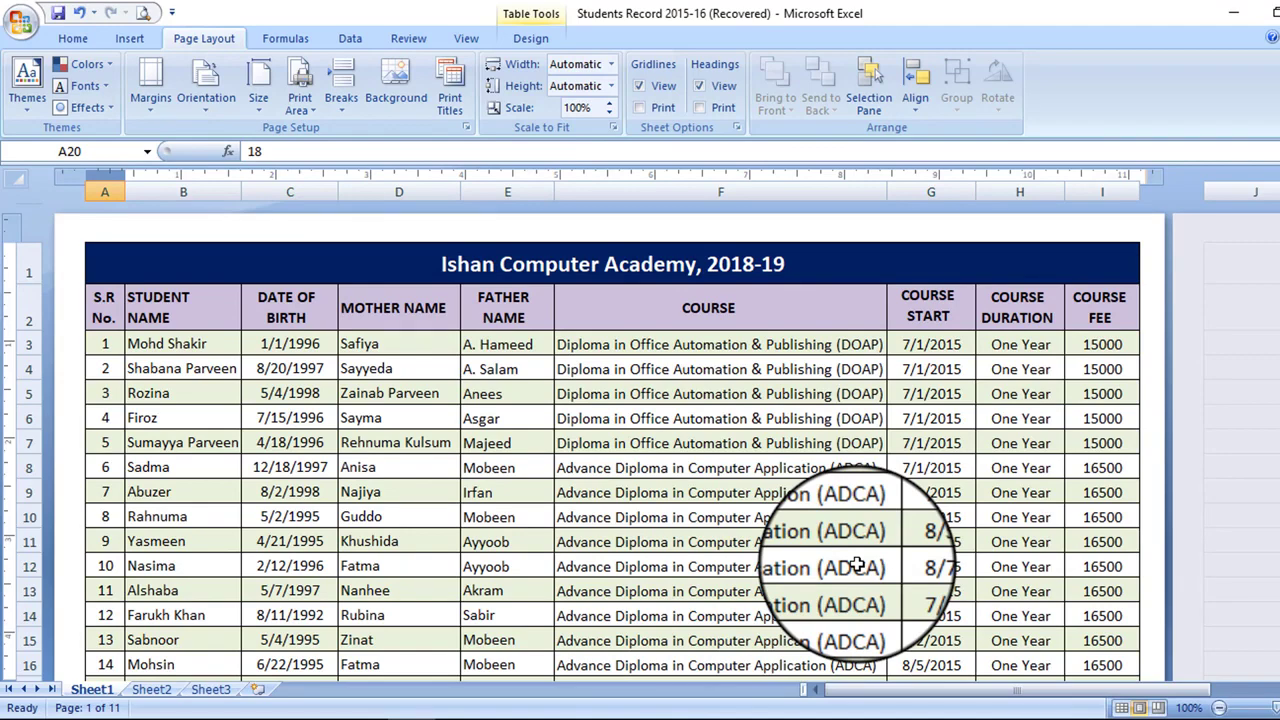
Try the Logo 512 picture as the sheet background, look it over across the rows, and remove it again
{"action": "left_click", "coordinate": [403, 98]}
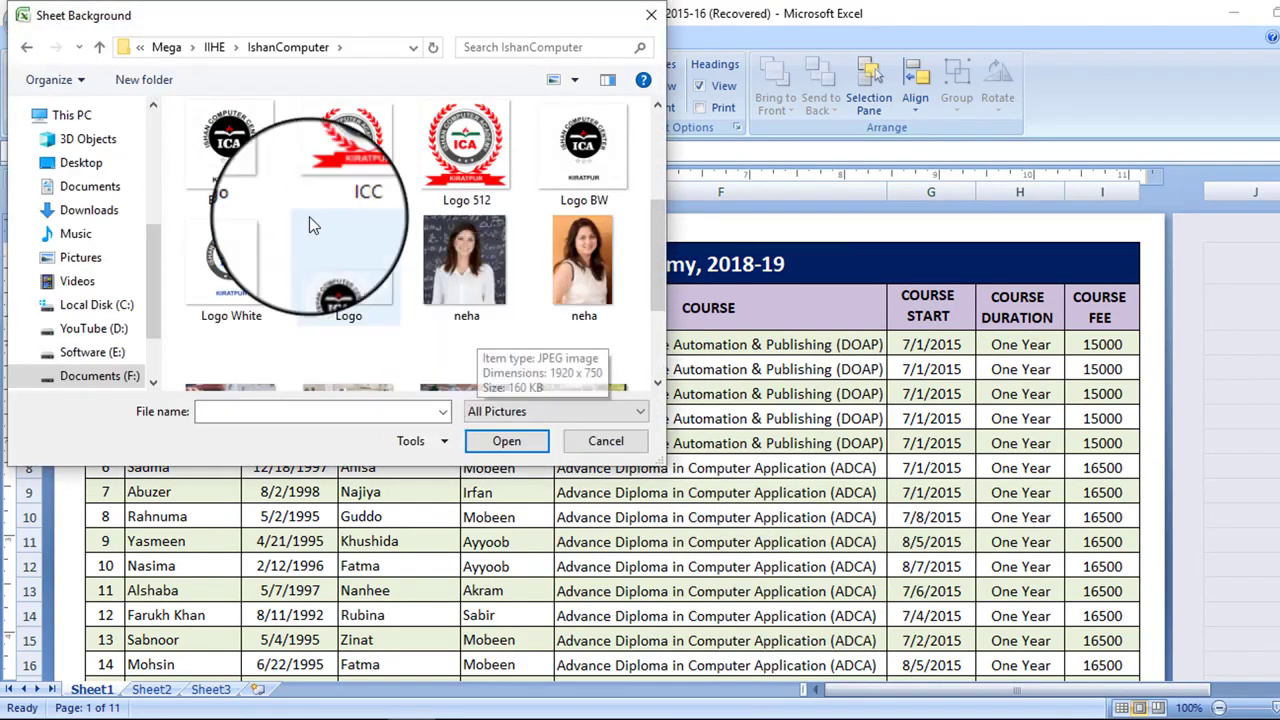
{"action": "left_click", "coordinate": [470, 160]}
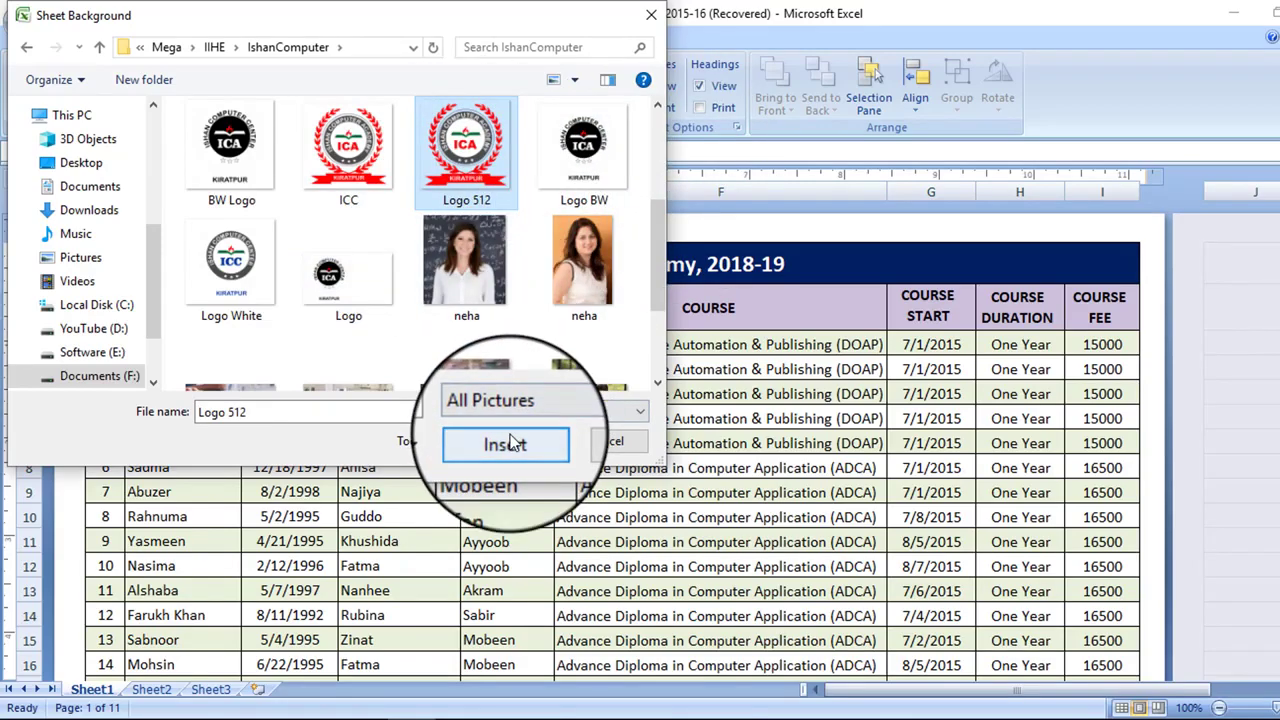
{"action": "left_click", "coordinate": [508, 441]}
{"action": "scroll", "coordinate": [831, 442], "scroll_direction": "down", "scroll_amount": 6}
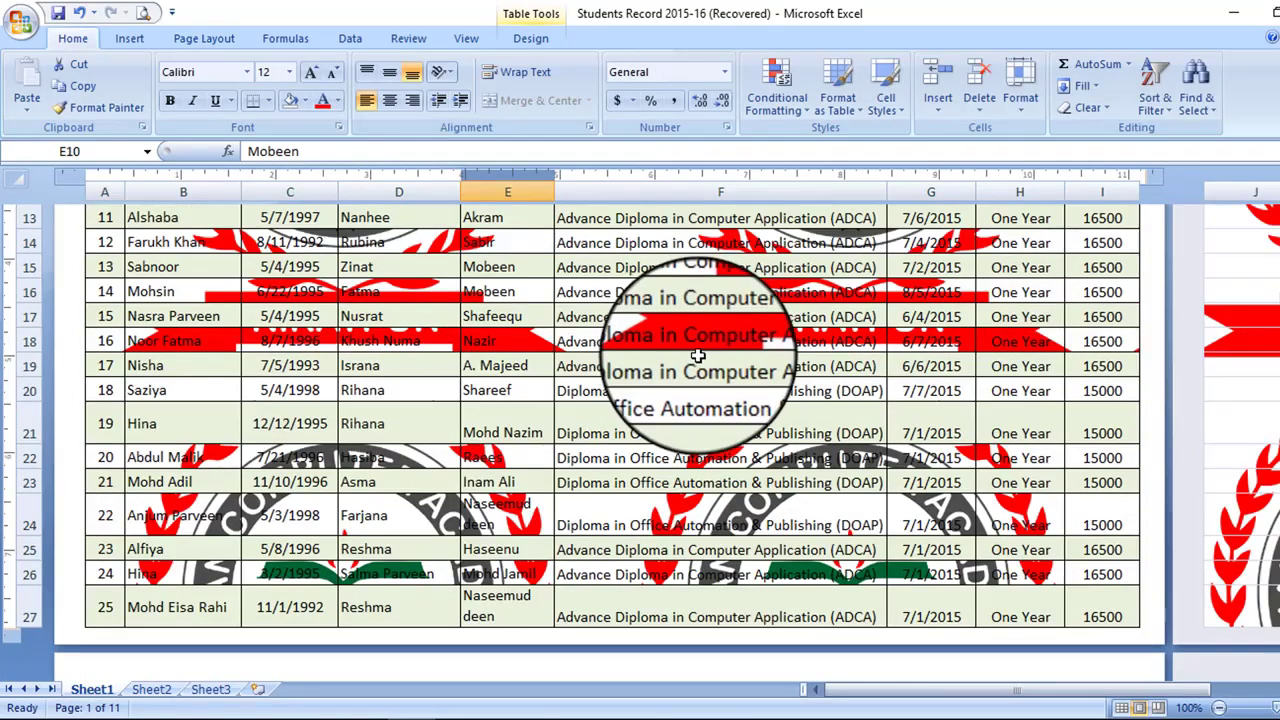
{"action": "scroll", "coordinate": [792, 512], "scroll_direction": "down", "scroll_amount": 3}
{"action": "scroll", "coordinate": [795, 521], "scroll_direction": "up", "scroll_amount": 6}
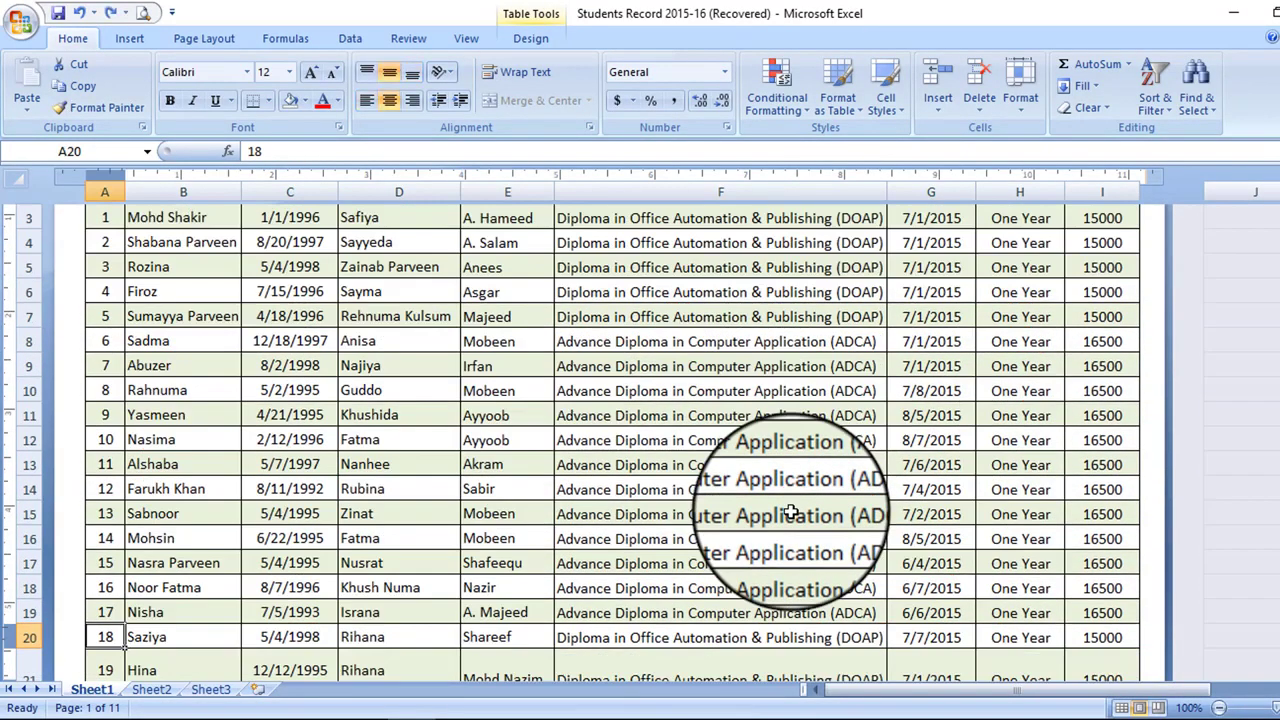
Go through the row 2 column headings from S.R No. to COURSE FEE and examine whether they repeat on the second page
{"action": "scroll", "coordinate": [543, 500], "scroll_direction": "up", "scroll_amount": 2}
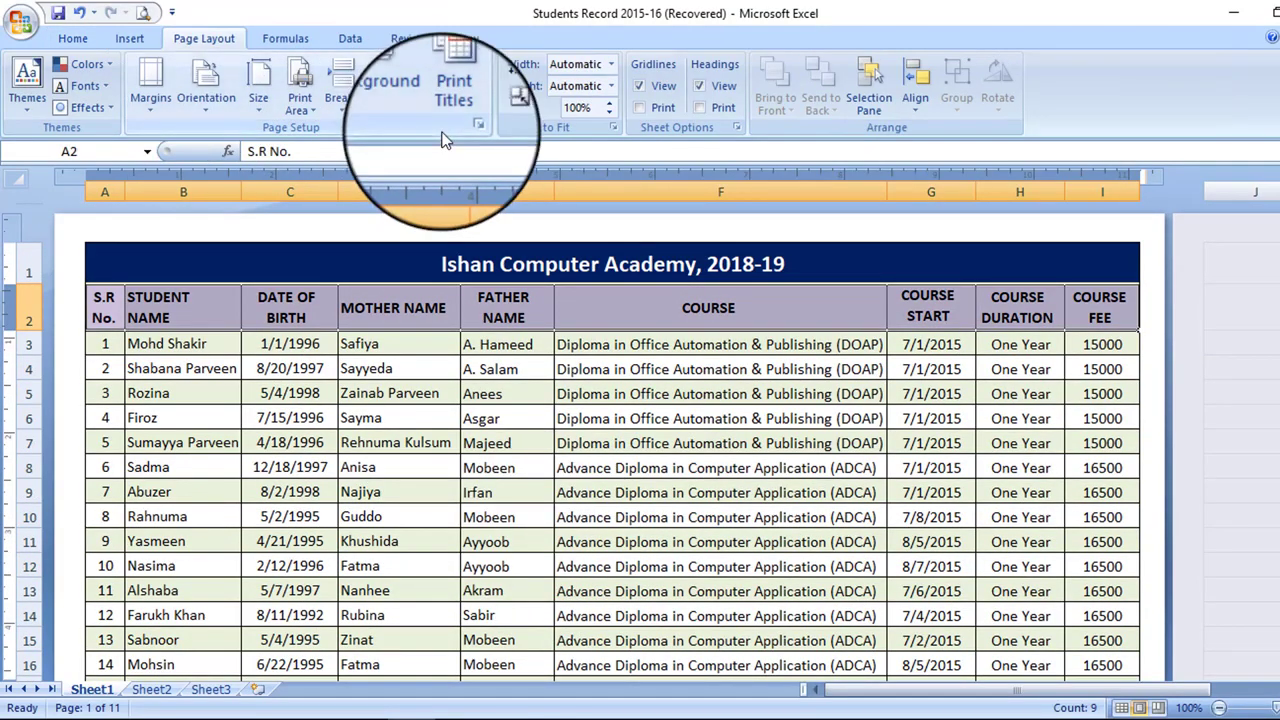
{"action": "left_click", "coordinate": [184, 310]}
{"action": "left_click_drag", "start_coordinate": [104, 307], "coordinate": [1040, 305]}
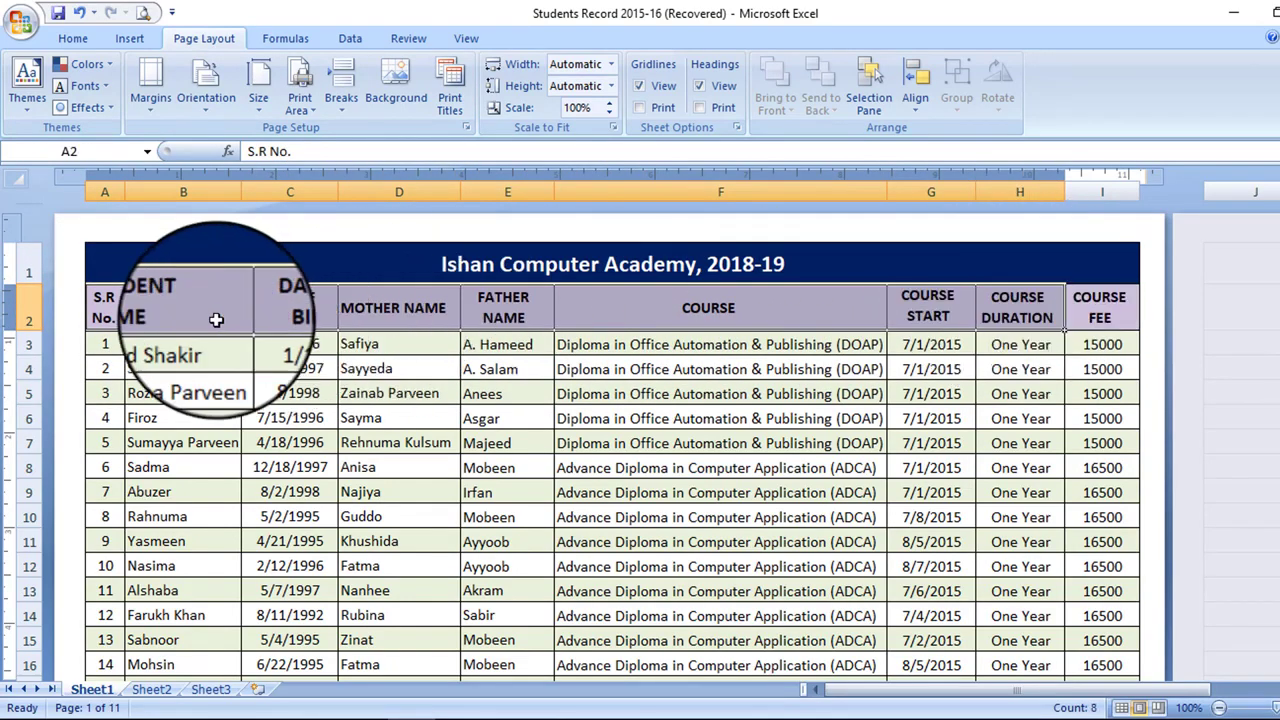
{"action": "left_click", "coordinate": [104, 310]}
{"action": "left_click", "coordinate": [200, 312]}
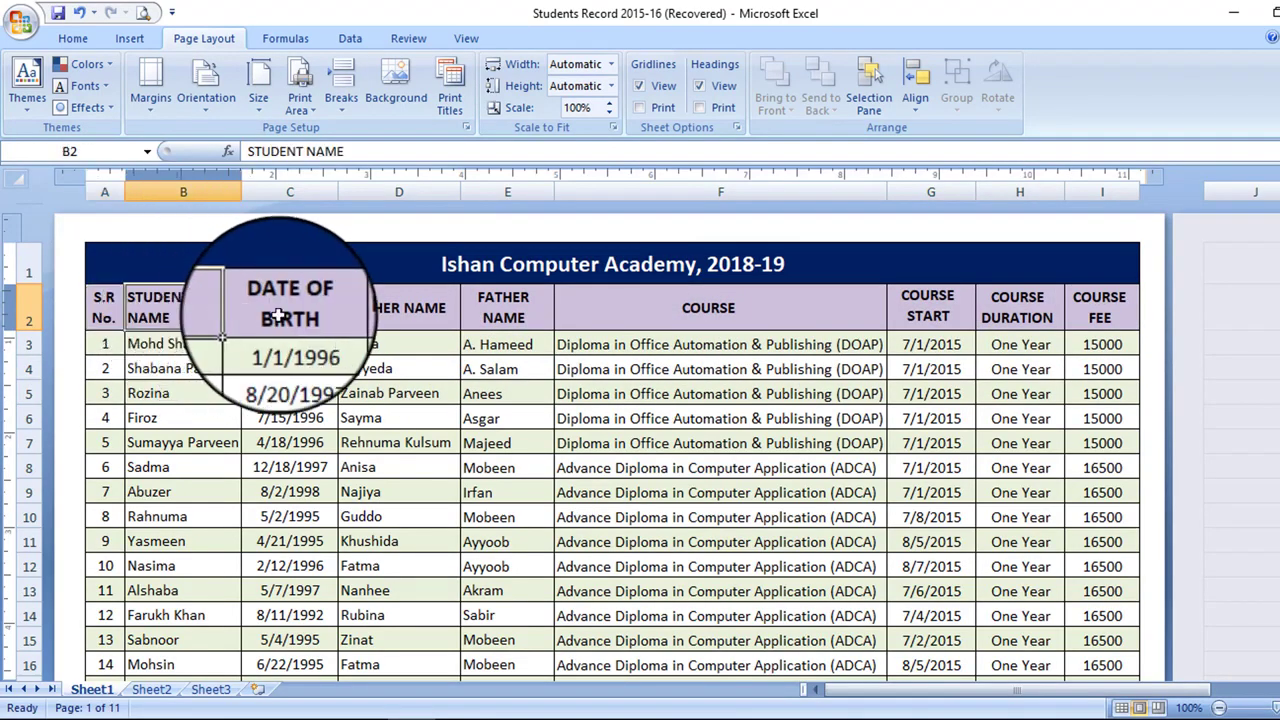
{"action": "left_click", "coordinate": [288, 310]}
{"action": "left_click", "coordinate": [400, 310]}
{"action": "left_click", "coordinate": [540, 314]}
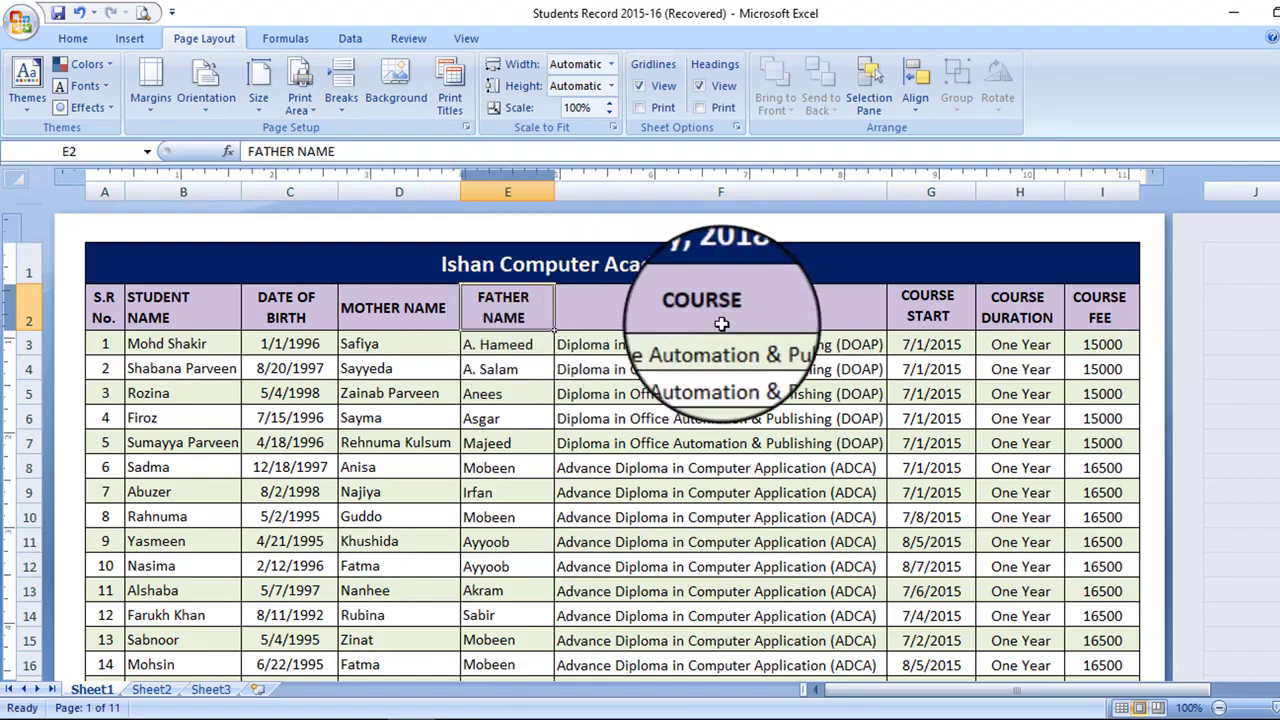
{"action": "left_click", "coordinate": [730, 310]}
{"action": "left_click", "coordinate": [952, 315]}
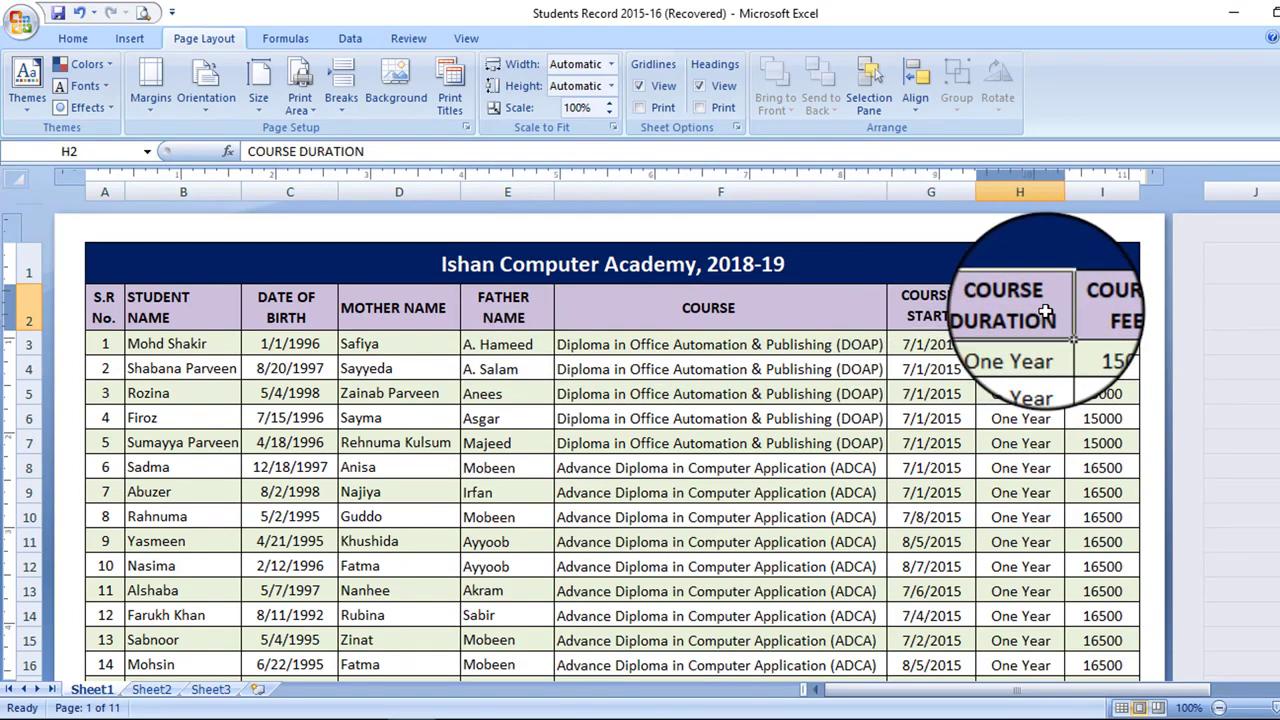
{"action": "left_click", "coordinate": [1125, 310]}
{"action": "scroll", "coordinate": [614, 470], "scroll_direction": "down", "scroll_amount": 8}
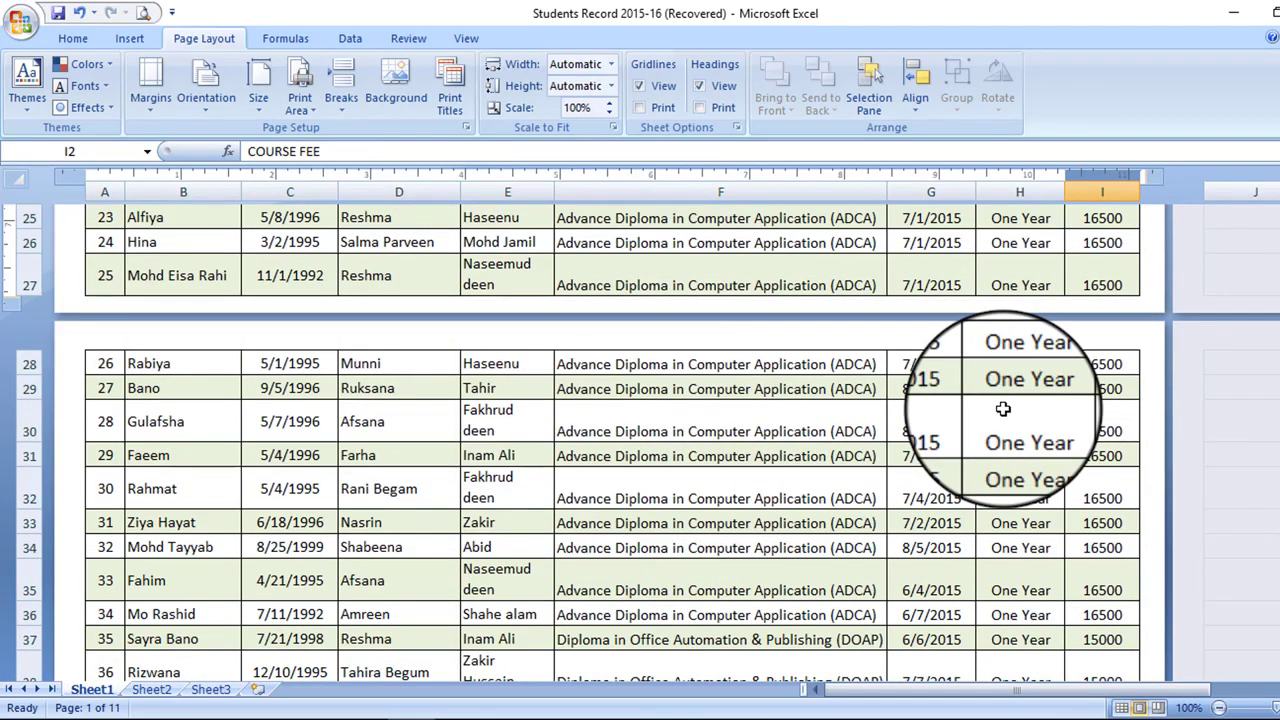
{"action": "scroll", "coordinate": [1003, 408], "scroll_direction": "up", "scroll_amount": 8}
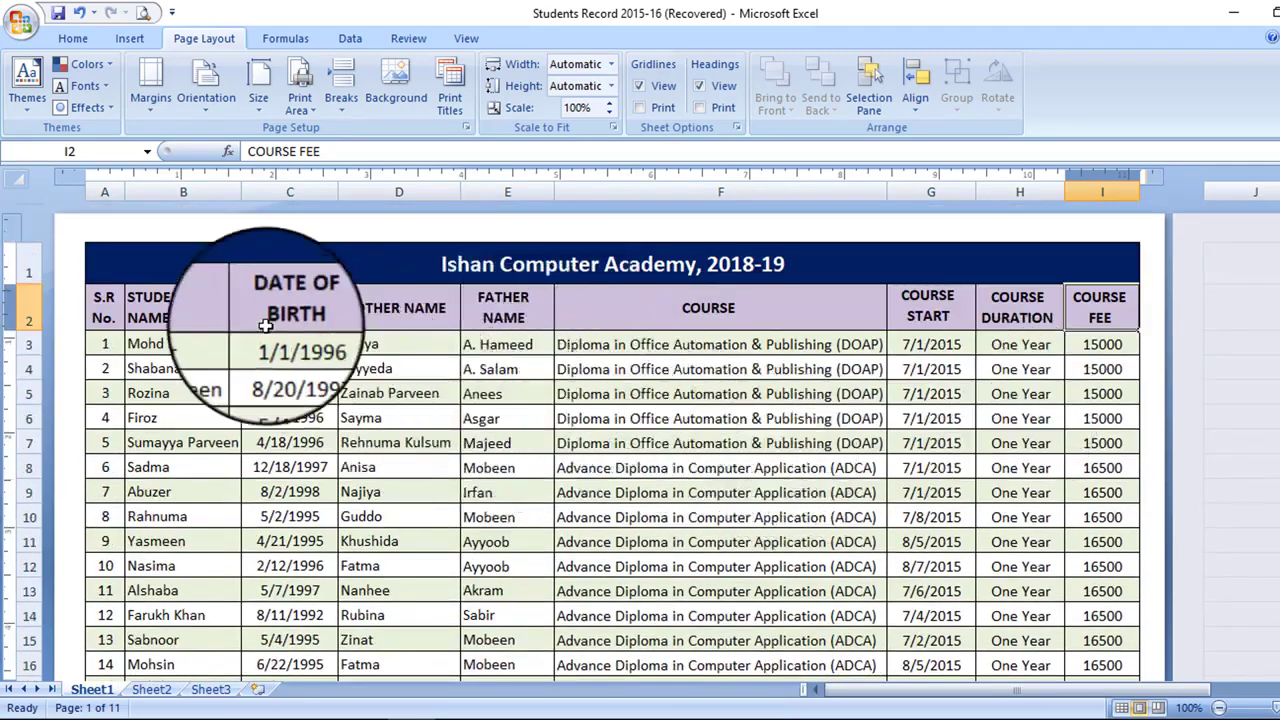
{"action": "scroll", "coordinate": [1043, 450], "scroll_direction": "down", "scroll_amount": 8}
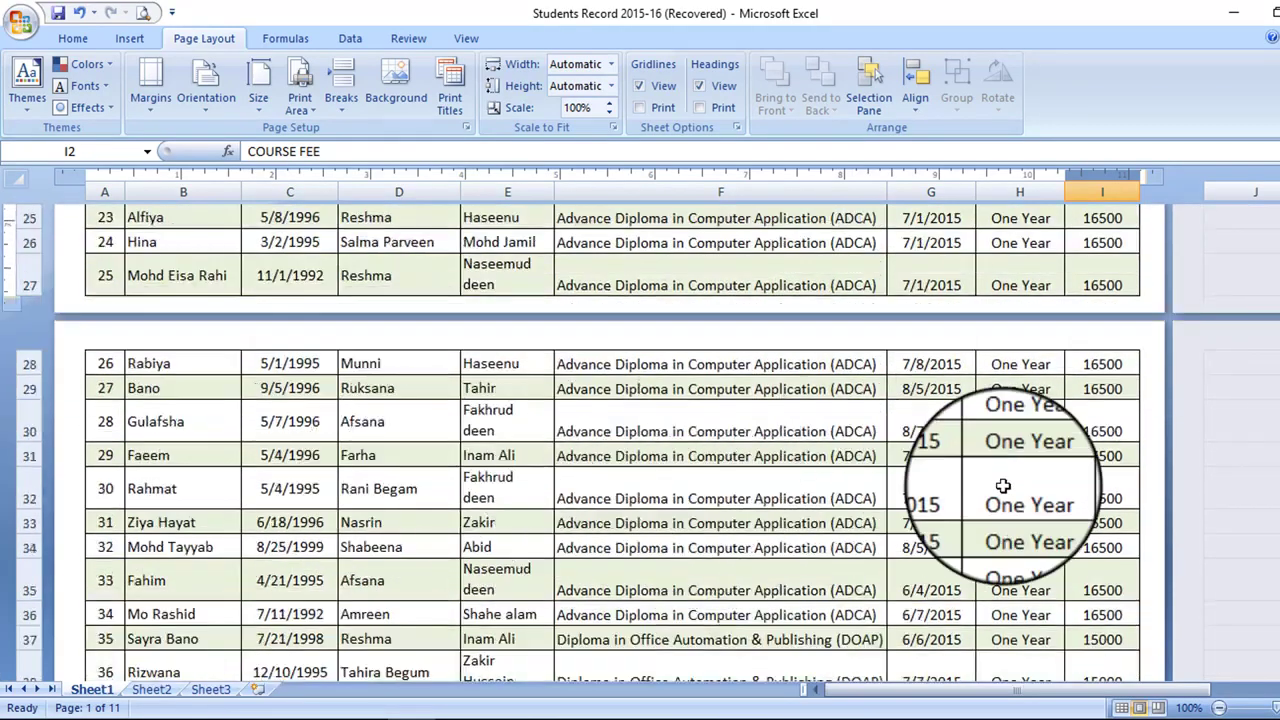
Set row 2 with the column headings to repeat at the top of every printed page, and check the following page starts
{"action": "scroll", "coordinate": [1003, 486], "scroll_direction": "up", "scroll_amount": 8}
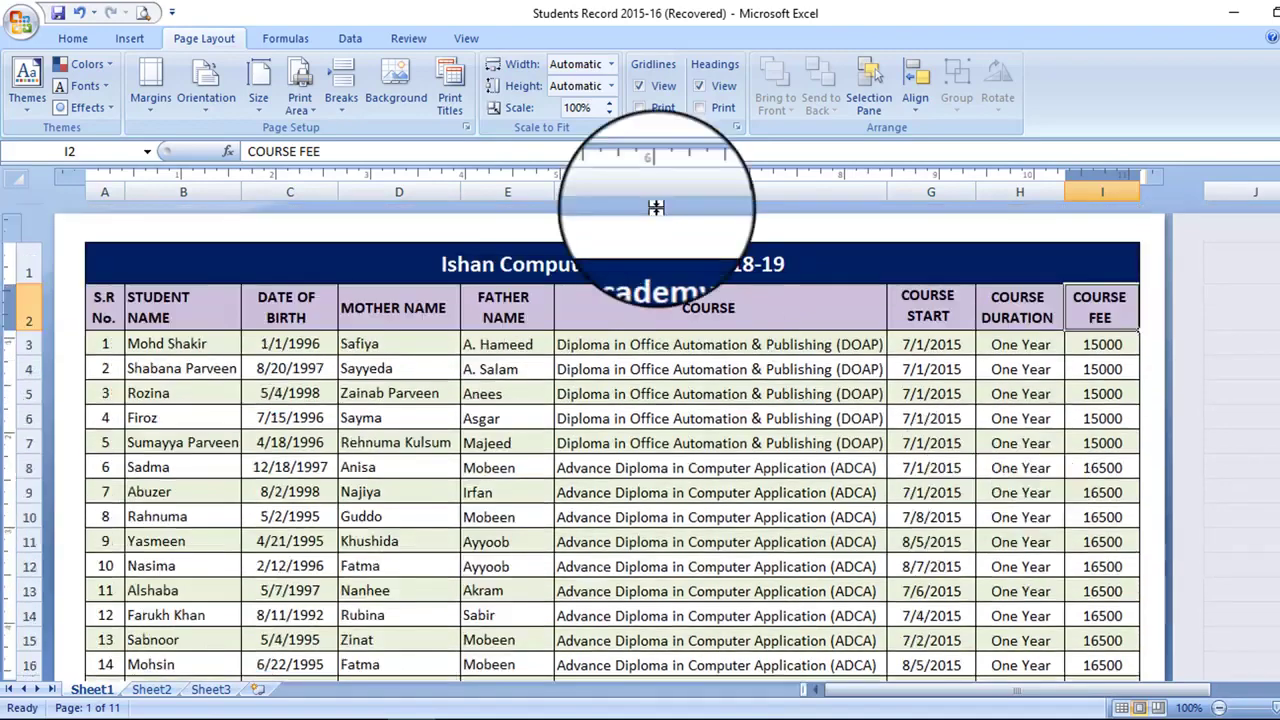
{"action": "left_click", "coordinate": [458, 110]}
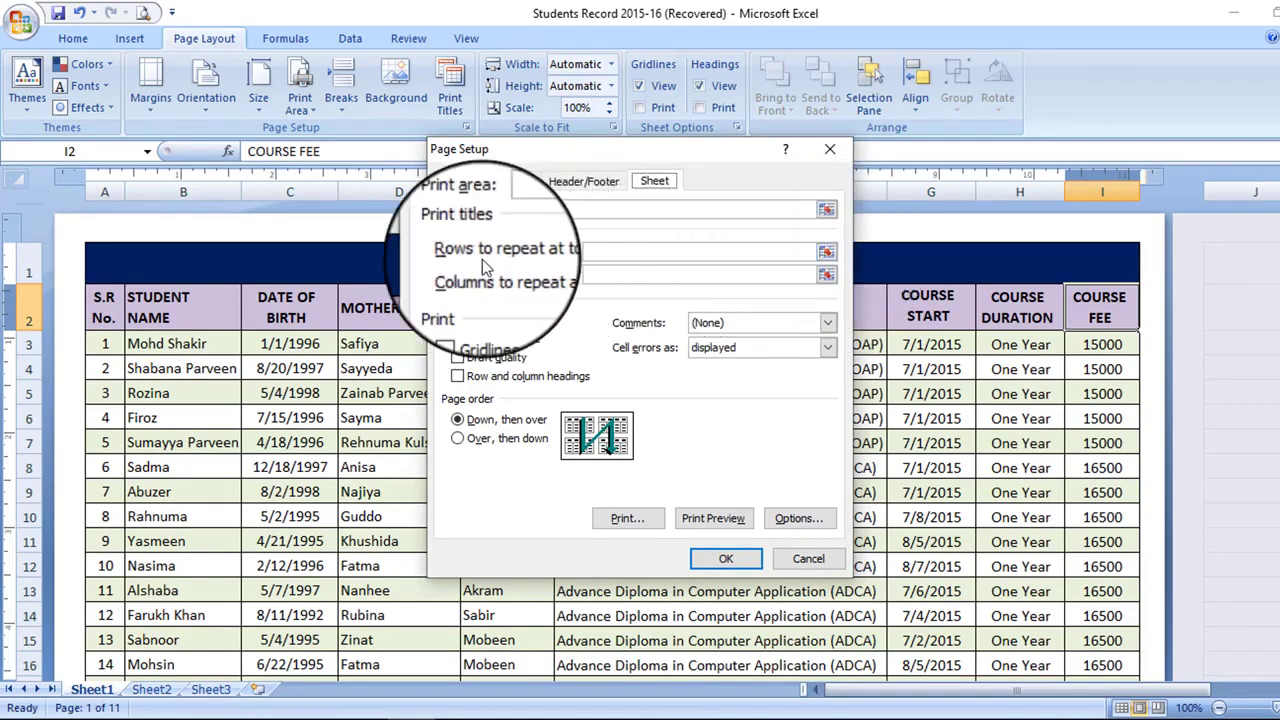
{"action": "left_click", "coordinate": [826, 251]}
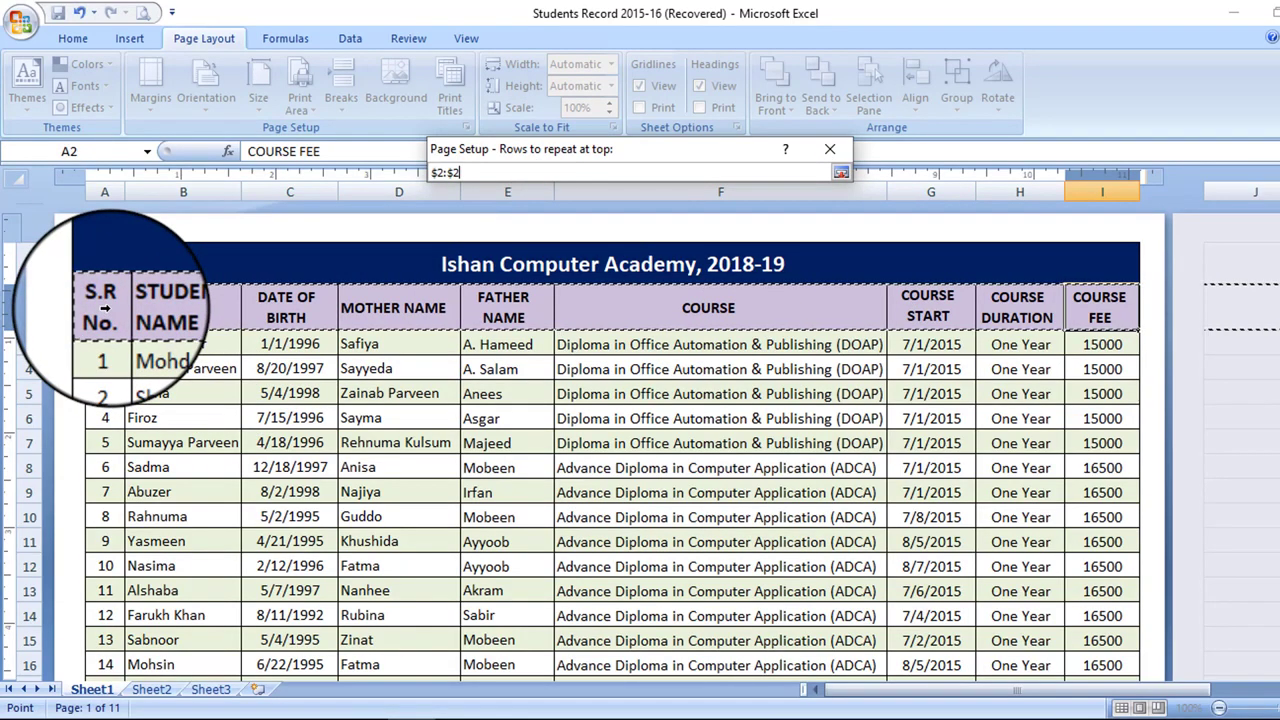
{"action": "left_click", "coordinate": [840, 175]}
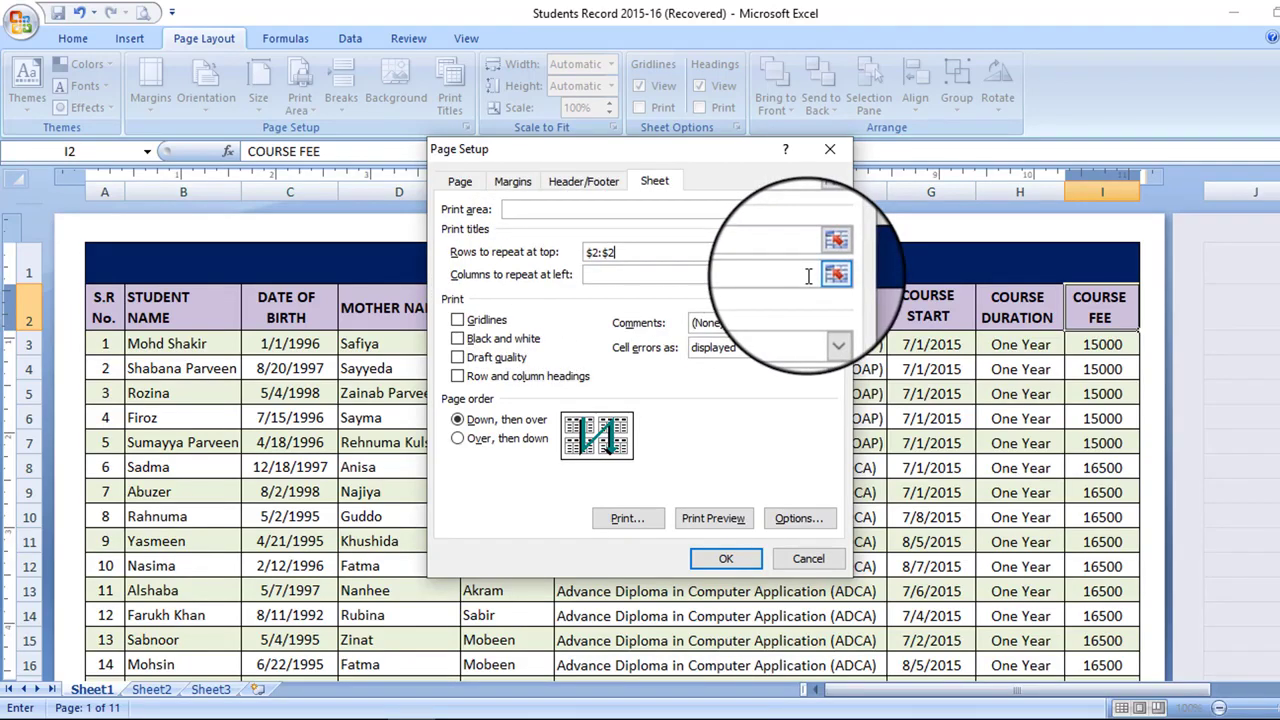
{"action": "left_click", "coordinate": [721, 561]}
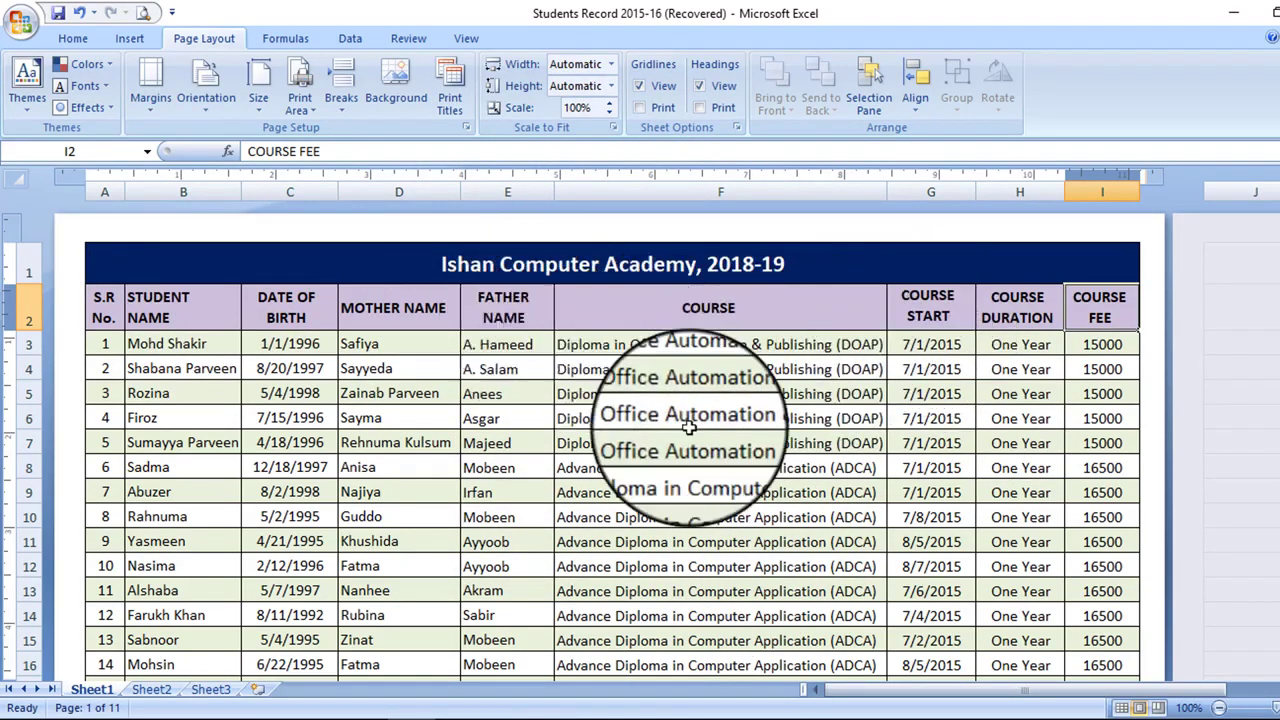
{"action": "scroll", "coordinate": [689, 432], "scroll_direction": "down", "scroll_amount": 4}
{"action": "scroll", "coordinate": [689, 432], "scroll_direction": "down", "scroll_amount": 4}
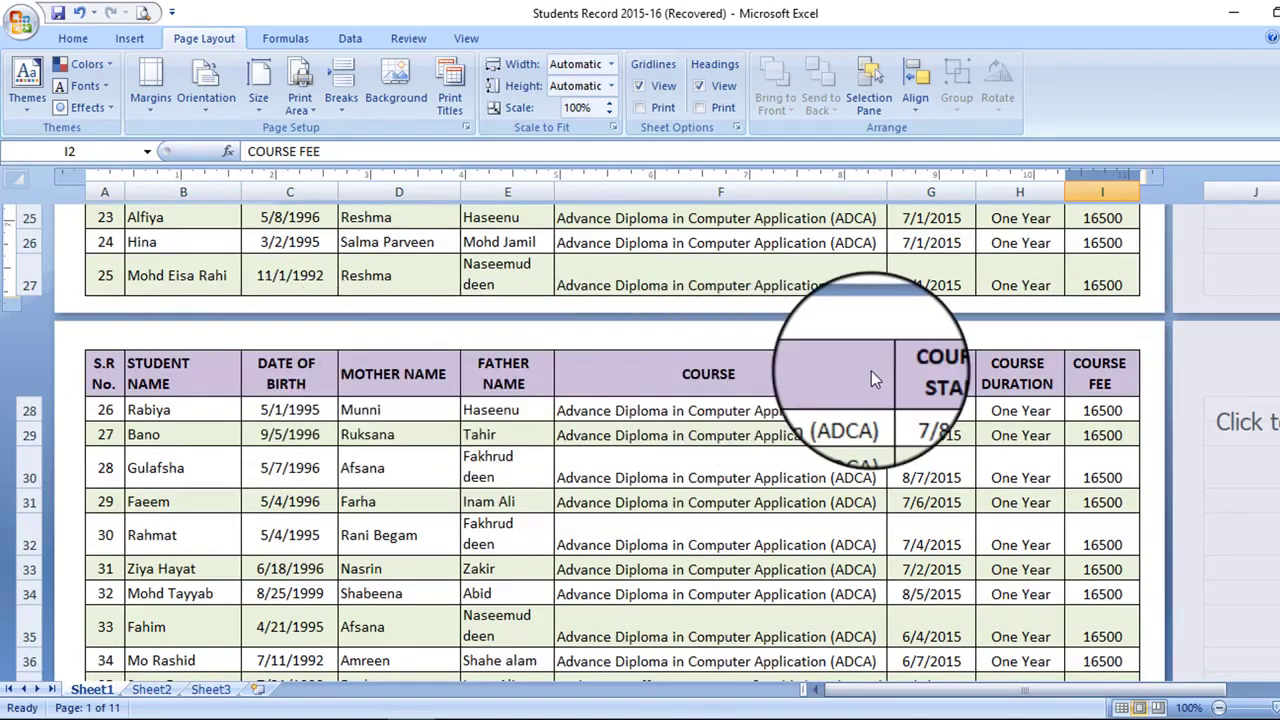
{"action": "scroll", "coordinate": [871, 371], "scroll_direction": "down", "scroll_amount": 4}
{"action": "scroll", "coordinate": [871, 371], "scroll_direction": "down", "scroll_amount": 5}
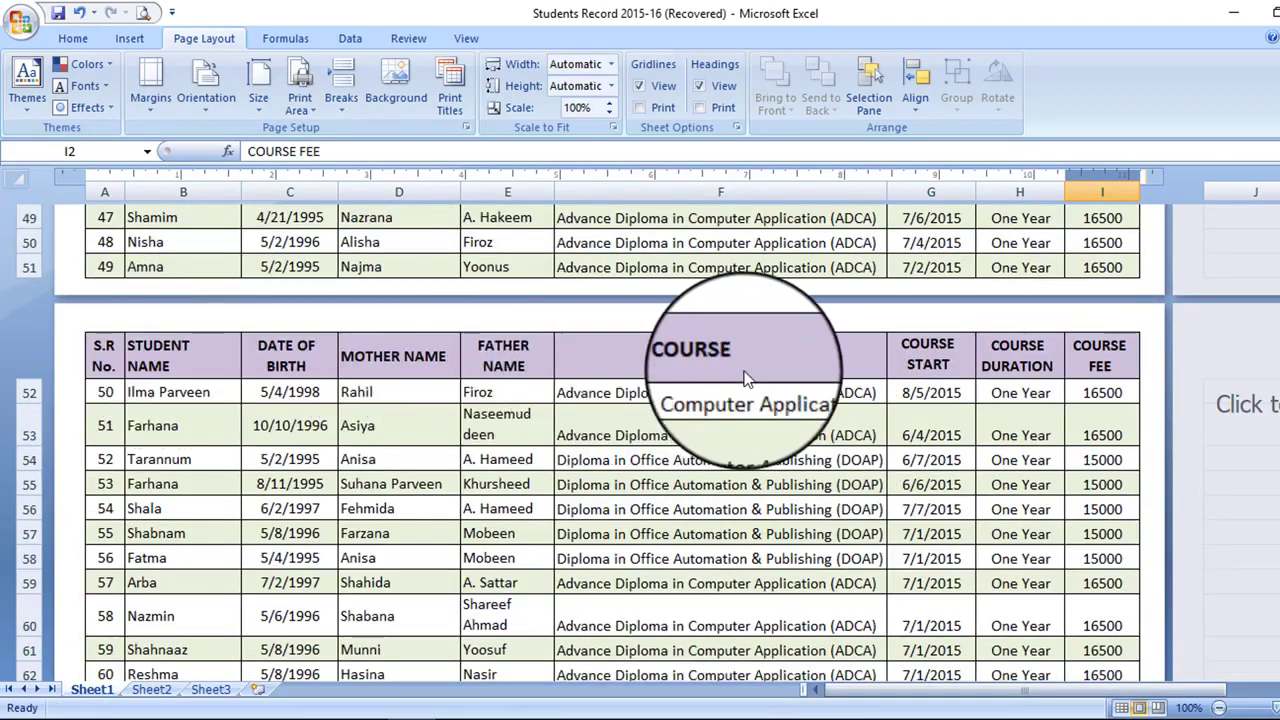
{"action": "scroll", "coordinate": [657, 410], "scroll_direction": "down", "scroll_amount": 4}
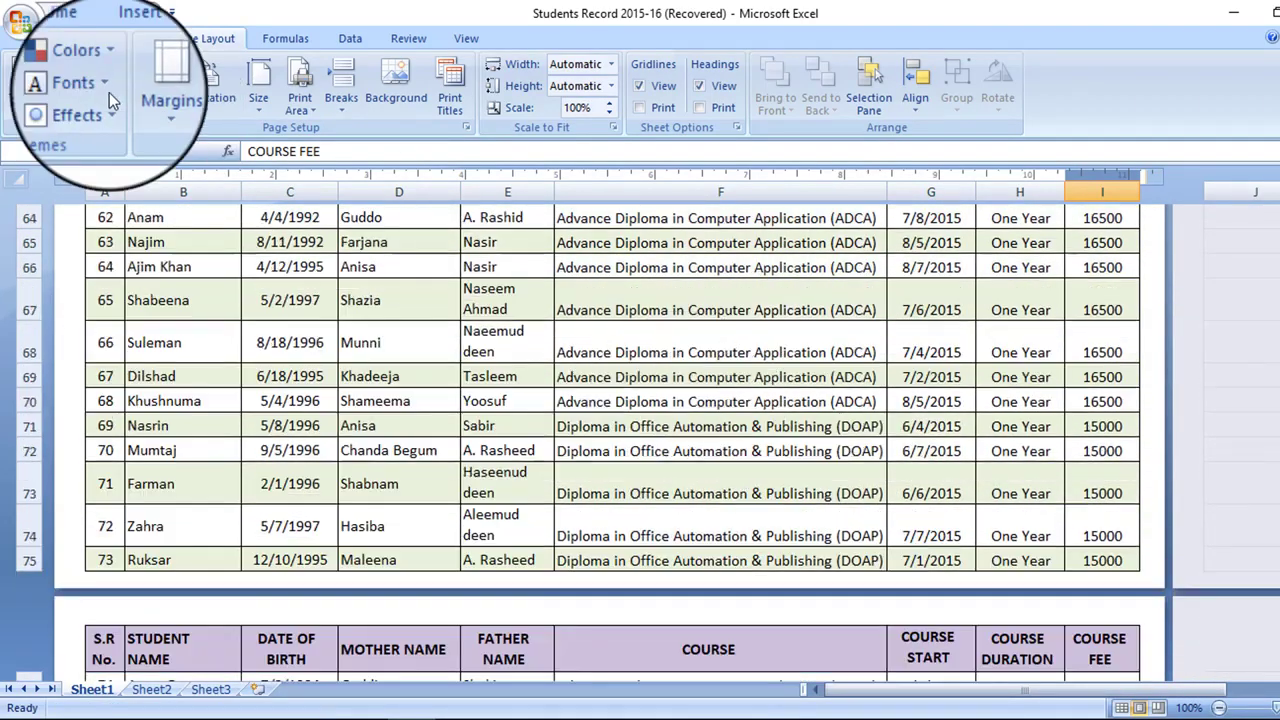
Examine the first three pages in print preview for the repeated column headings, and return to the start of the sheet
{"action": "left_click", "coordinate": [21, 22]}
{"action": "mouse_move", "coordinate": [87, 247]}
{"action": "left_click", "coordinate": [200, 205]}
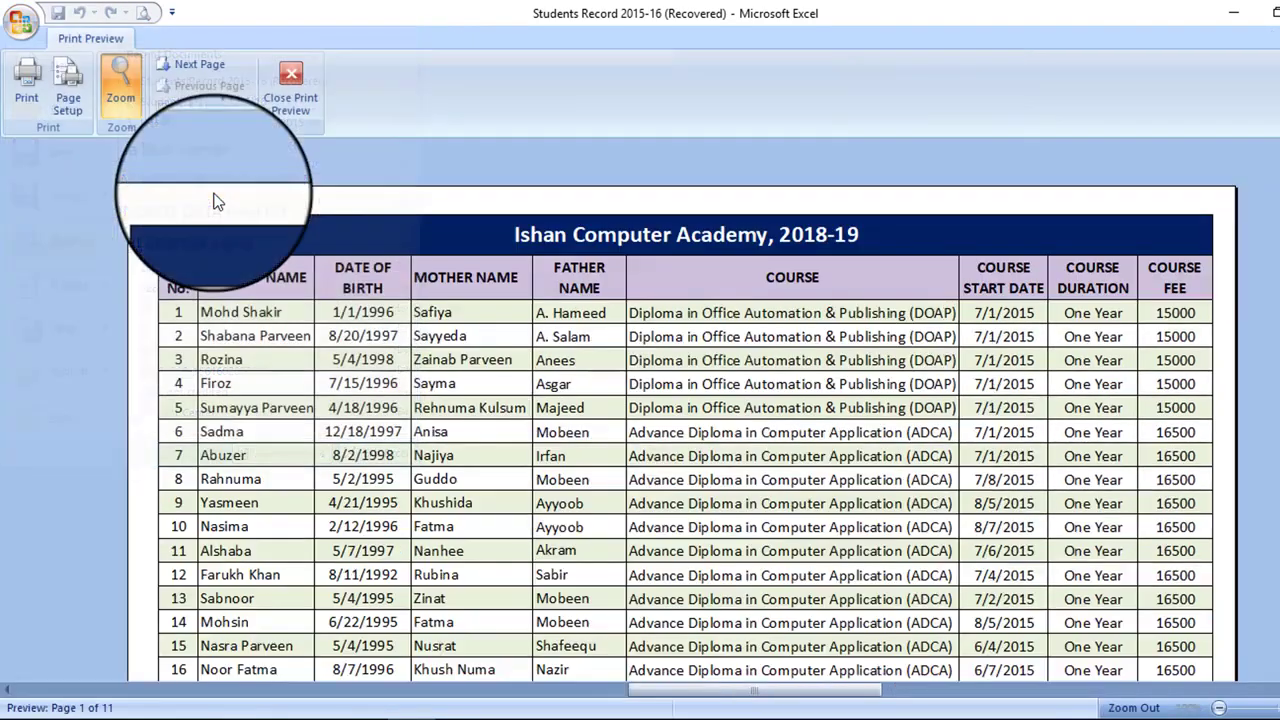
{"action": "scroll", "coordinate": [540, 350], "scroll_direction": "down", "scroll_amount": 5}
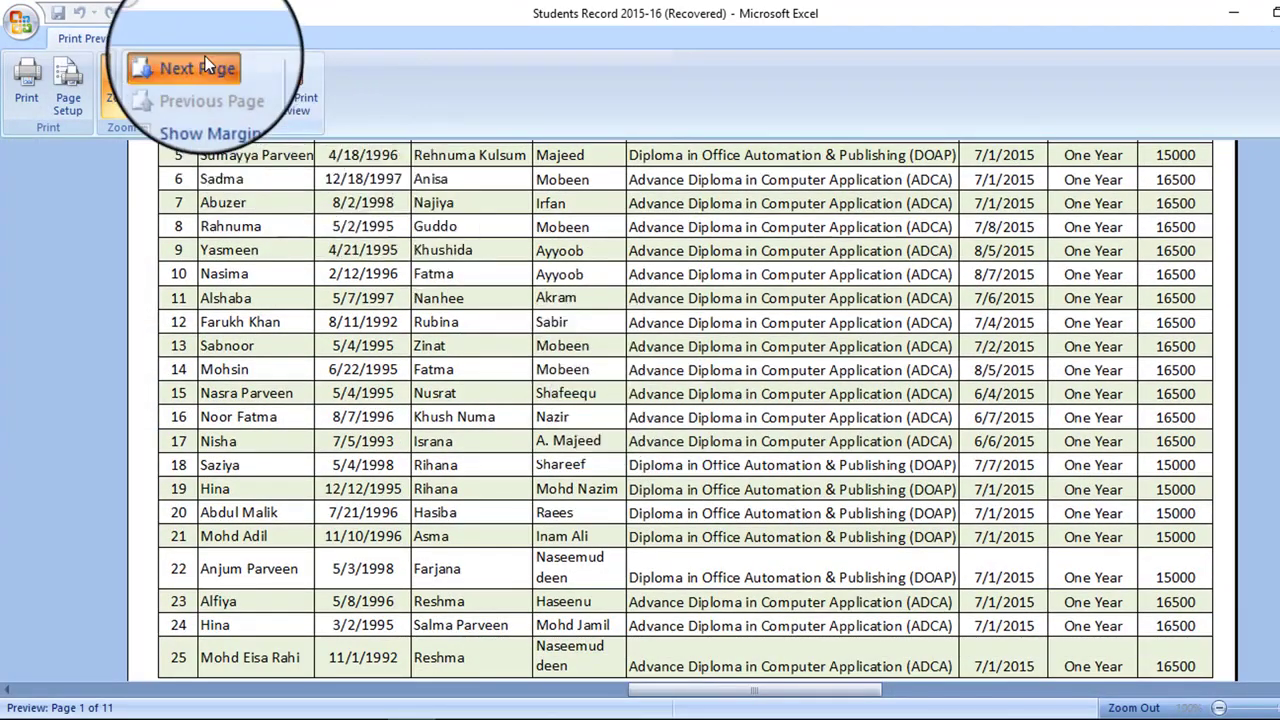
{"action": "left_click", "coordinate": [199, 64]}
{"action": "scroll", "coordinate": [613, 335], "scroll_direction": "up", "scroll_amount": 5}
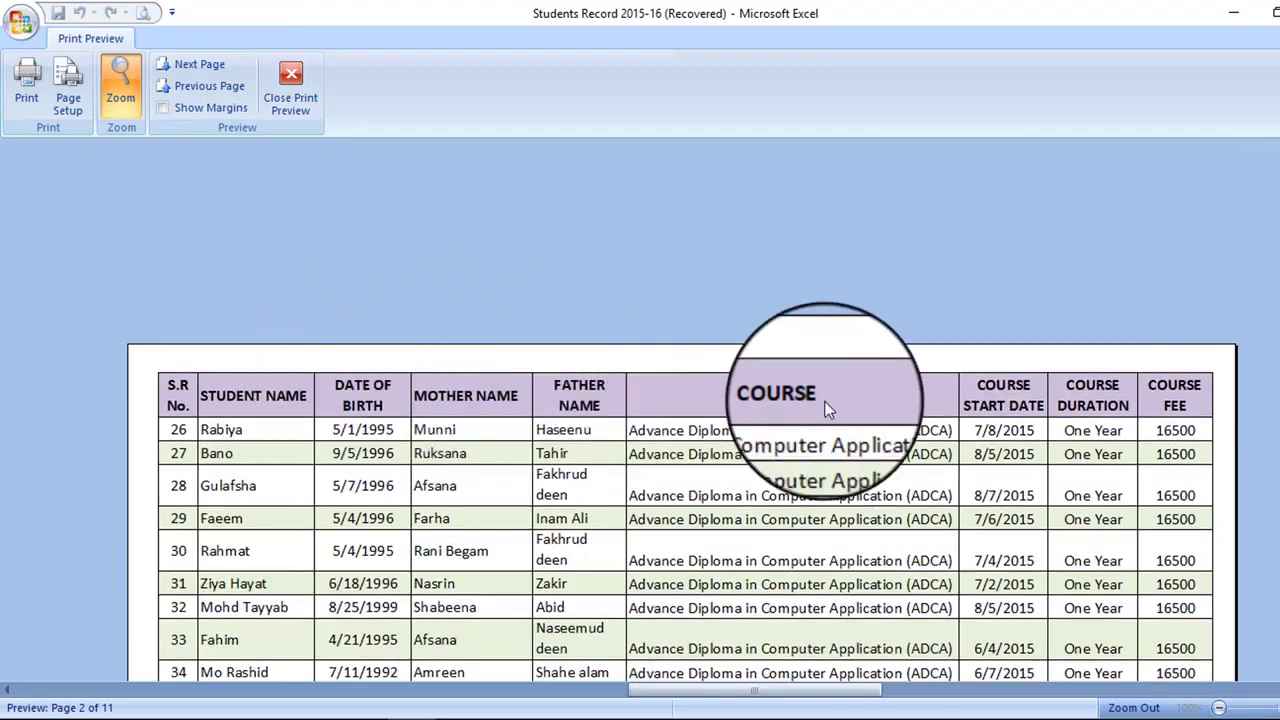
{"action": "scroll", "coordinate": [826, 408], "scroll_direction": "down", "scroll_amount": 1}
{"action": "left_click", "coordinate": [192, 64]}
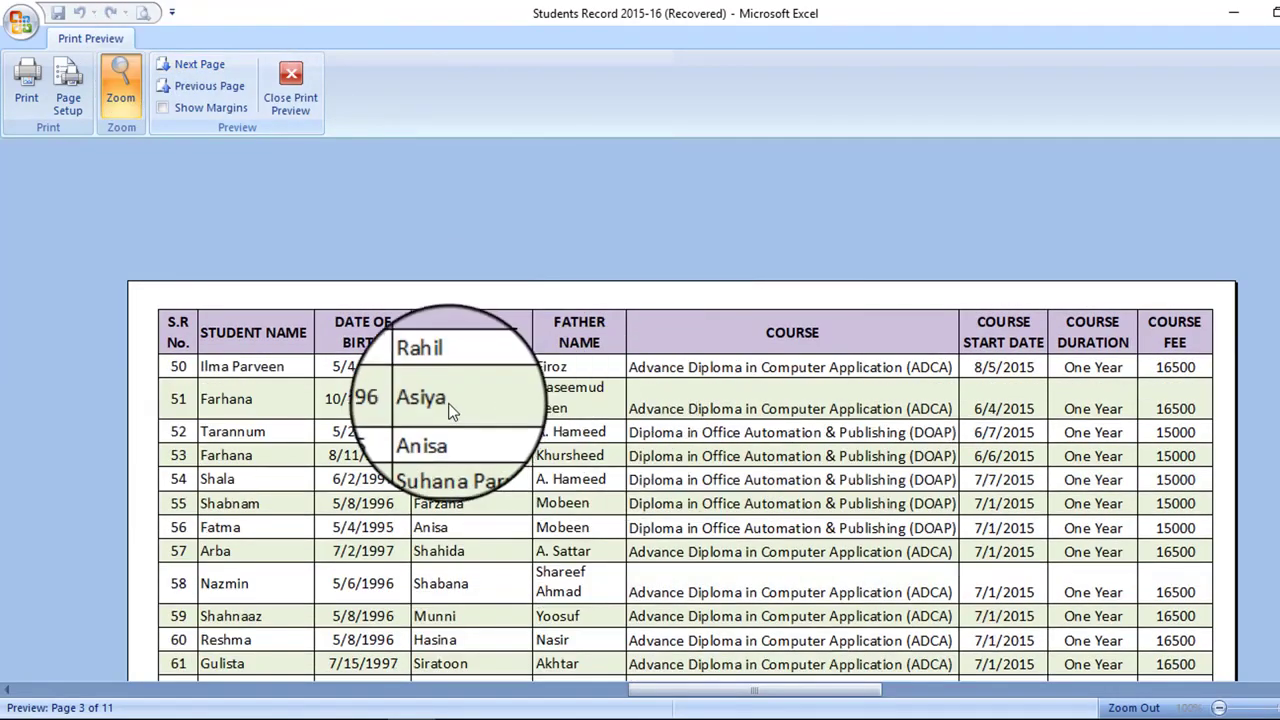
{"action": "left_click", "coordinate": [291, 90]}
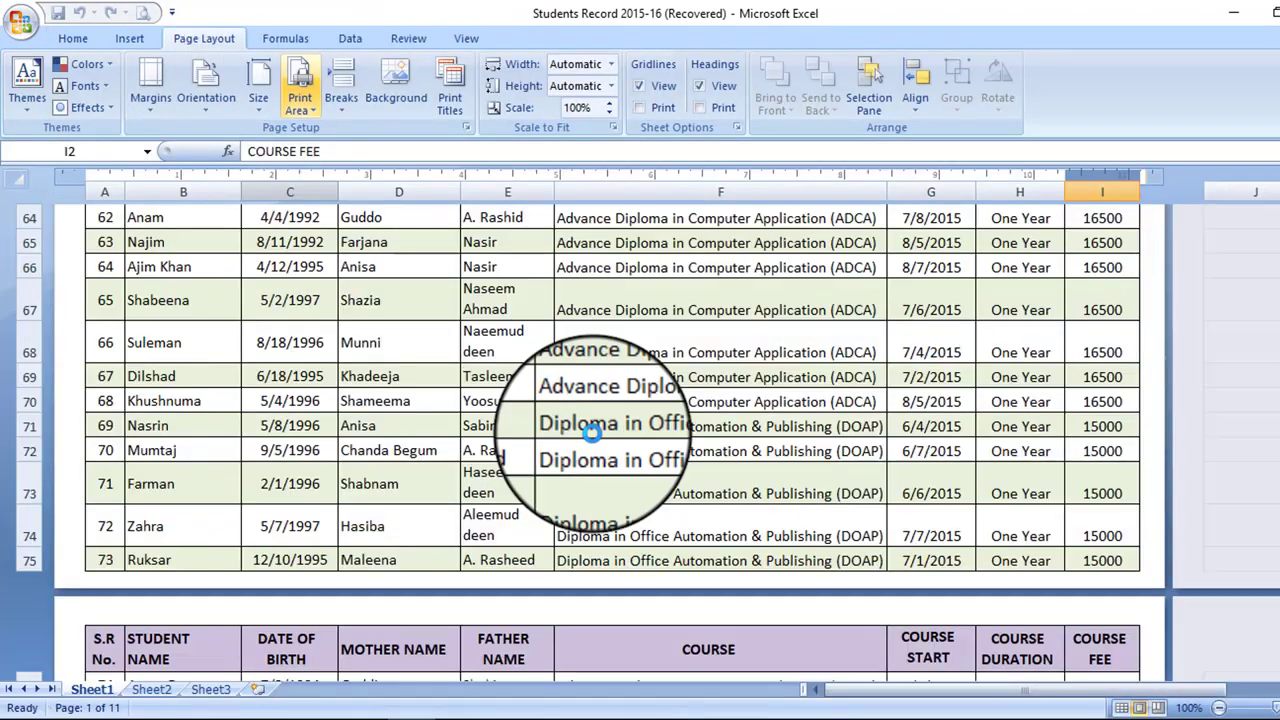
{"action": "scroll", "coordinate": [593, 432], "scroll_direction": "up", "scroll_amount": 15}
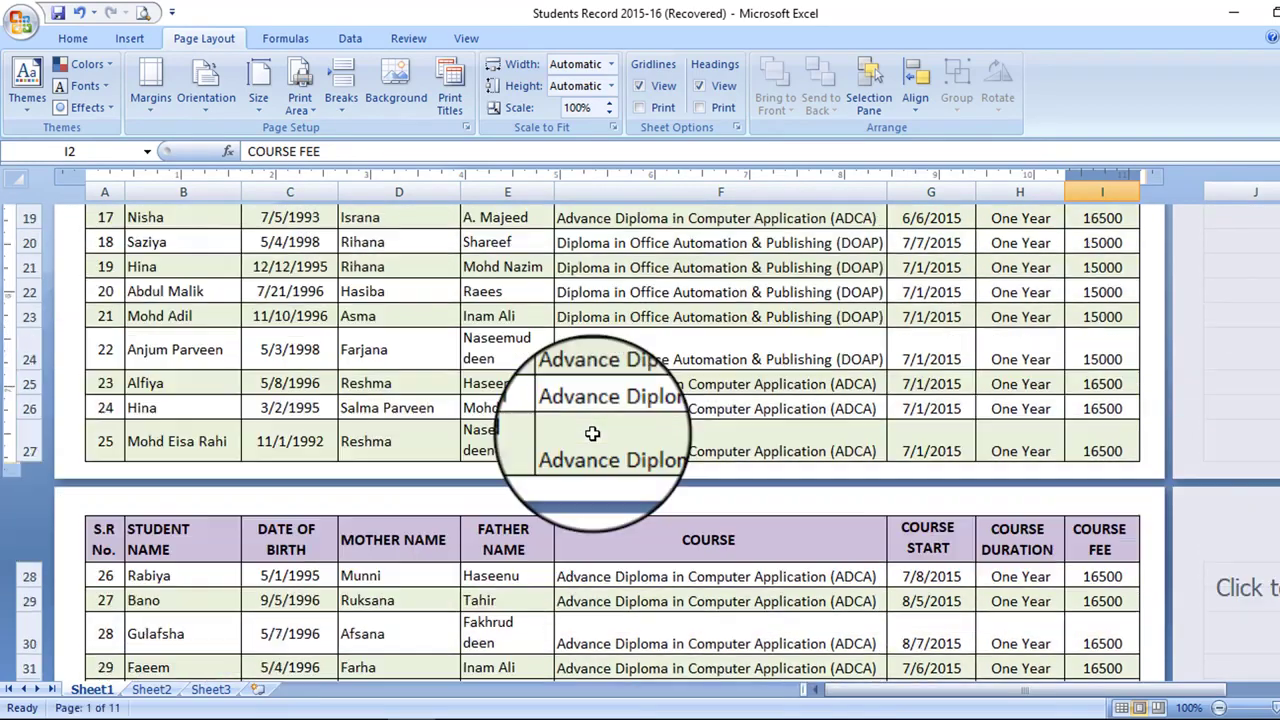
{"action": "scroll", "coordinate": [593, 432], "scroll_direction": "up", "scroll_amount": 5}
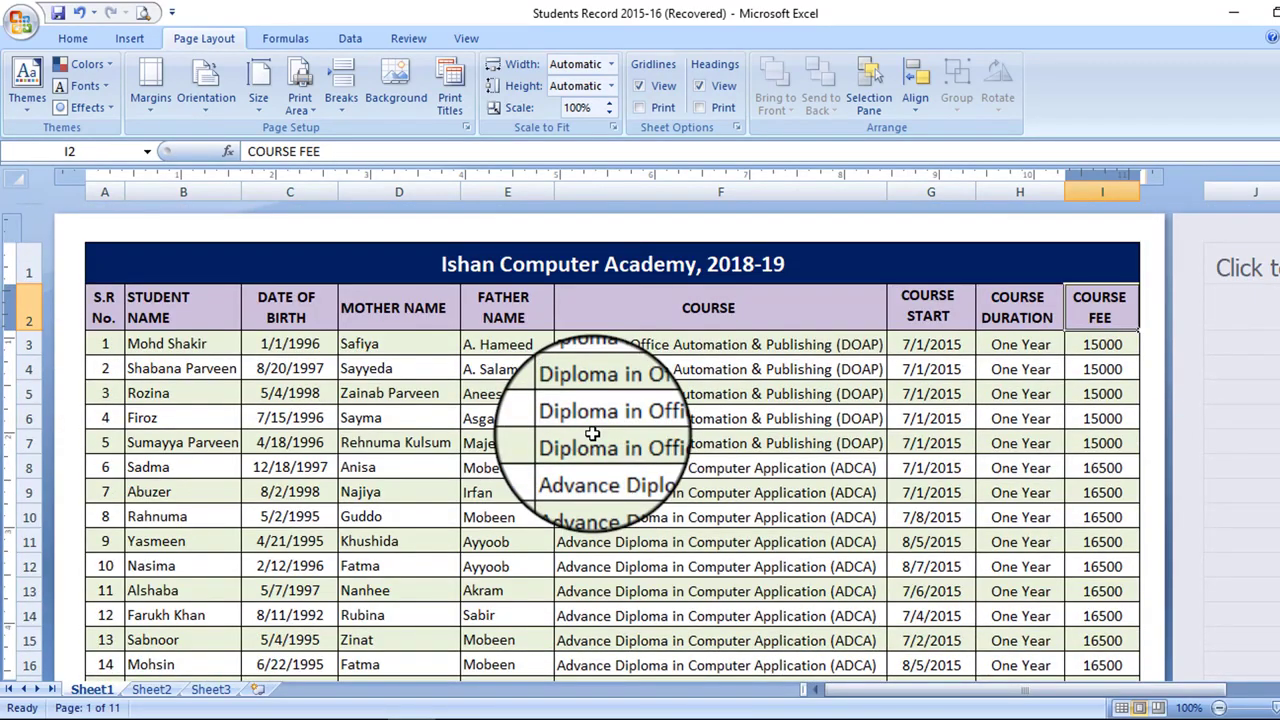
Hide the sheet's gridlines, check the blank cells beside the table, and show the gridlines again
{"action": "left_click", "coordinate": [399, 467]}
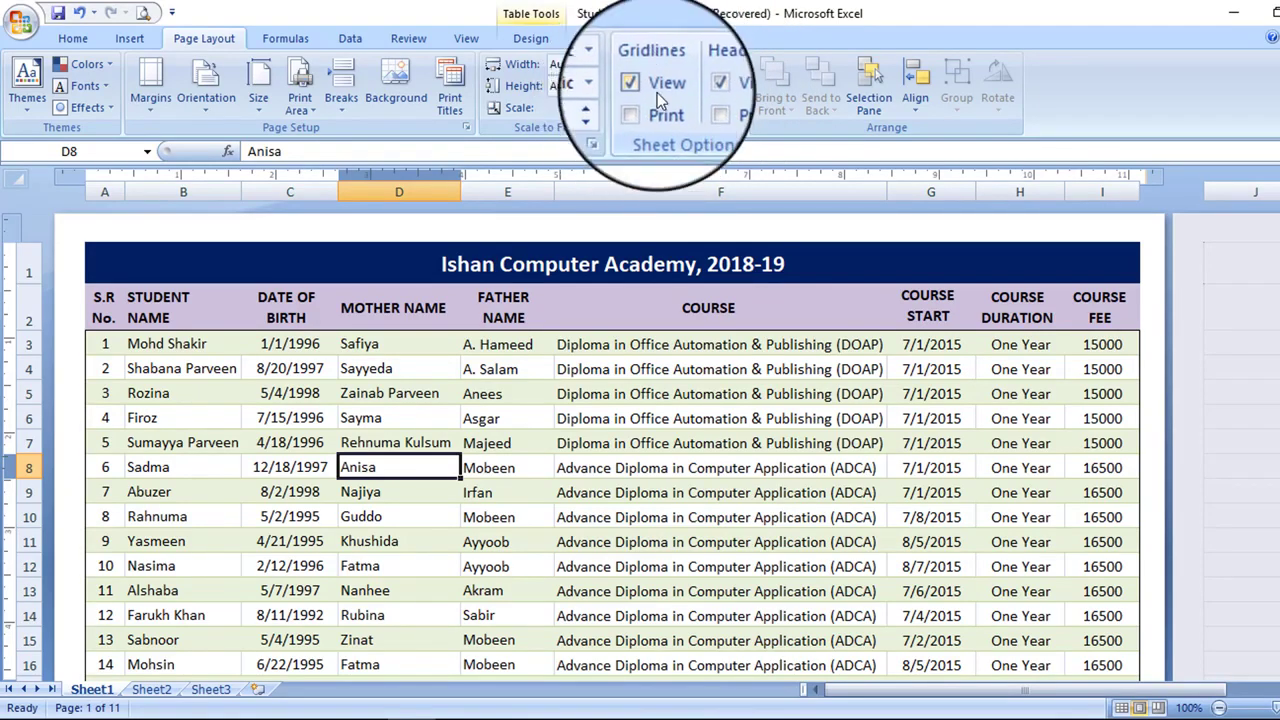
{"action": "left_click", "coordinate": [1259, 420]}
{"action": "left_click_drag", "start_coordinate": [1060, 689], "coordinate": [1136, 689]}
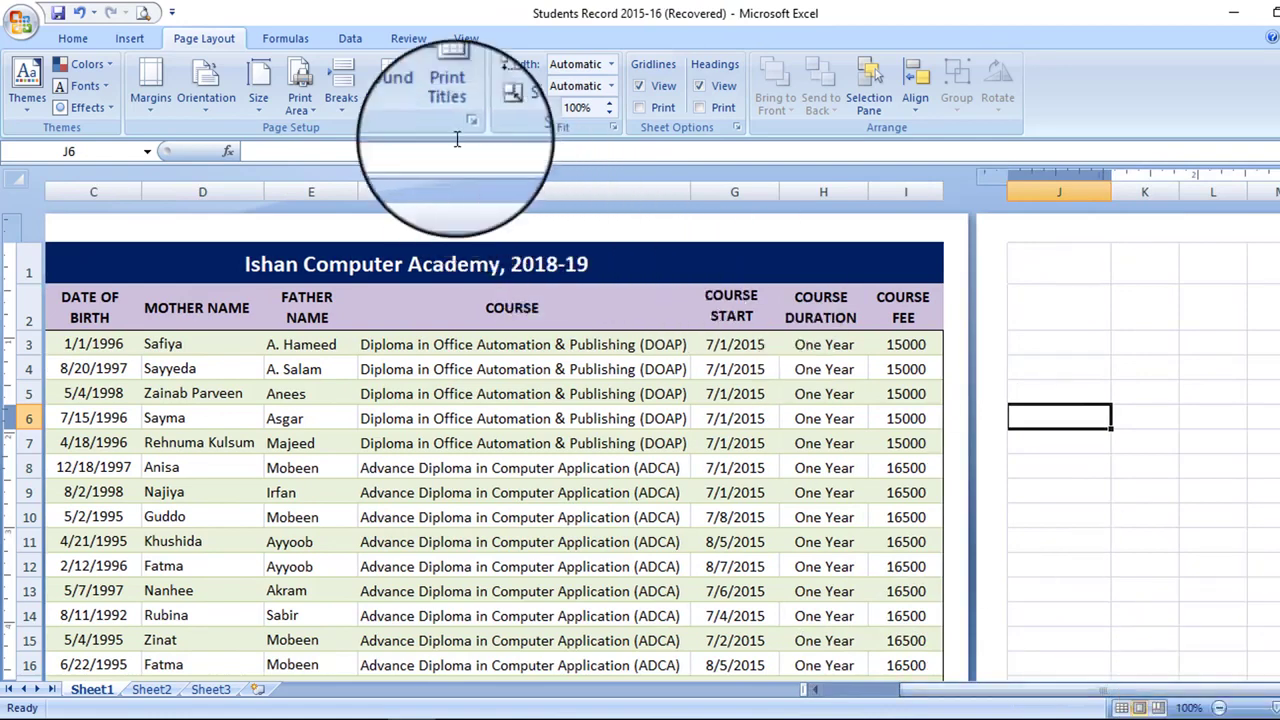
{"action": "left_click", "coordinate": [657, 90]}
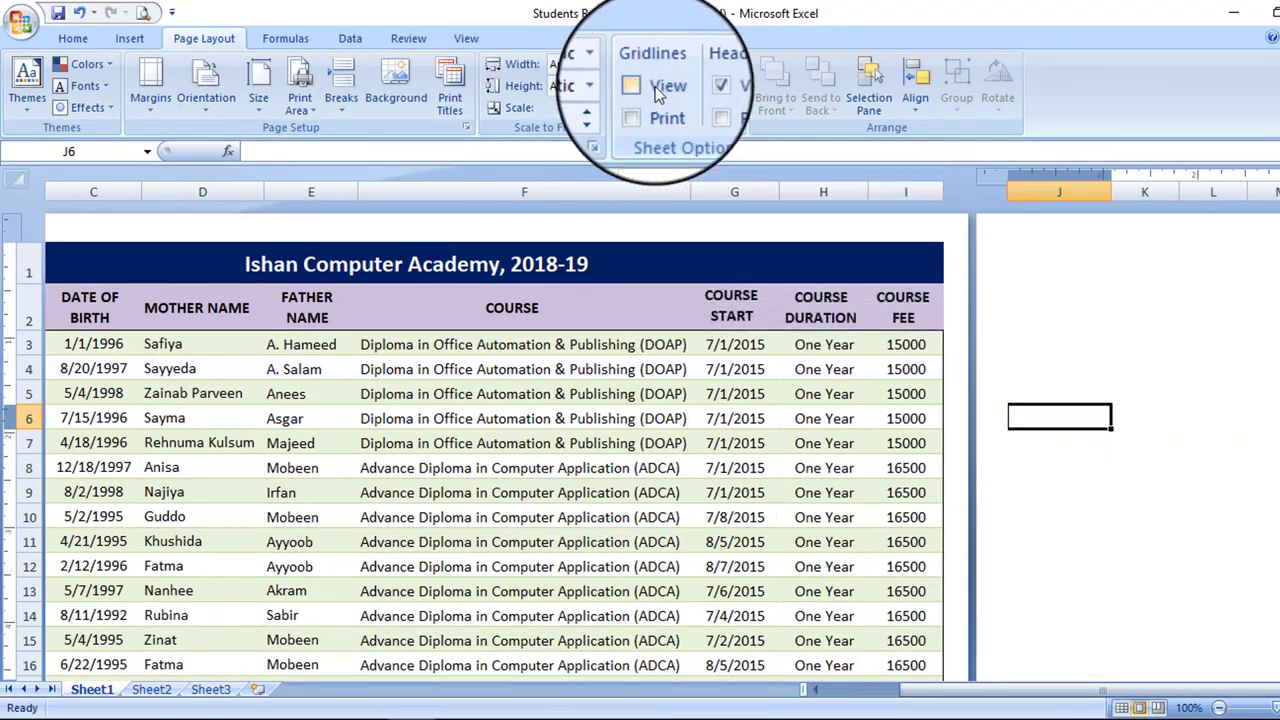
{"action": "left_click_drag", "start_coordinate": [1097, 302], "coordinate": [1237, 565]}
{"action": "left_click", "coordinate": [1151, 349]}
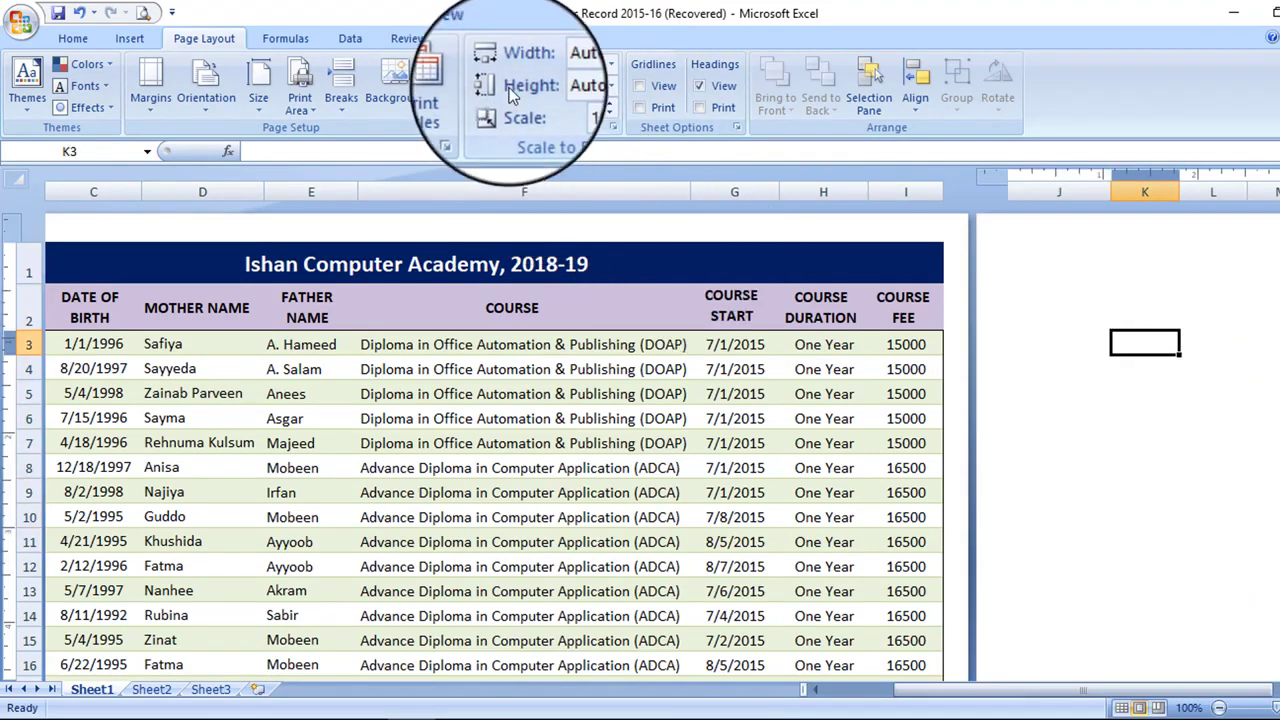
{"action": "left_click", "coordinate": [655, 86]}
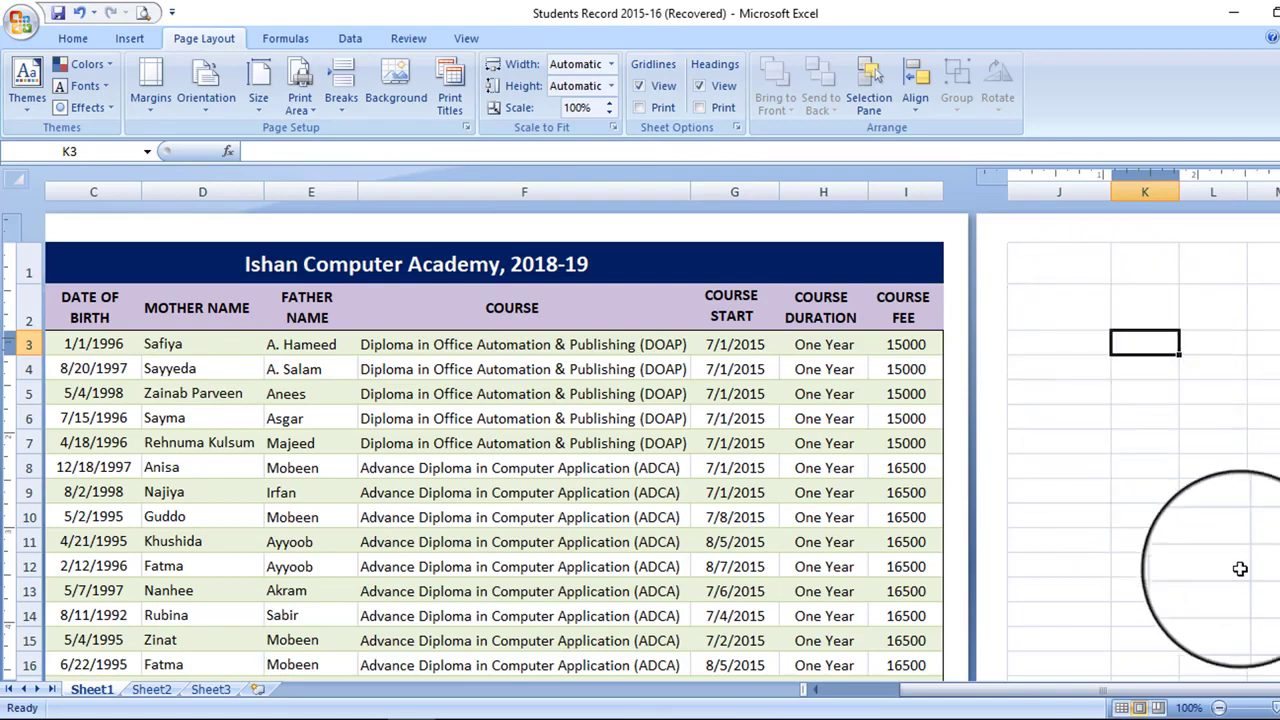
Turn on printing of the gridlines and widen the page's left margin slightly
{"action": "left_click", "coordinate": [641, 107]}
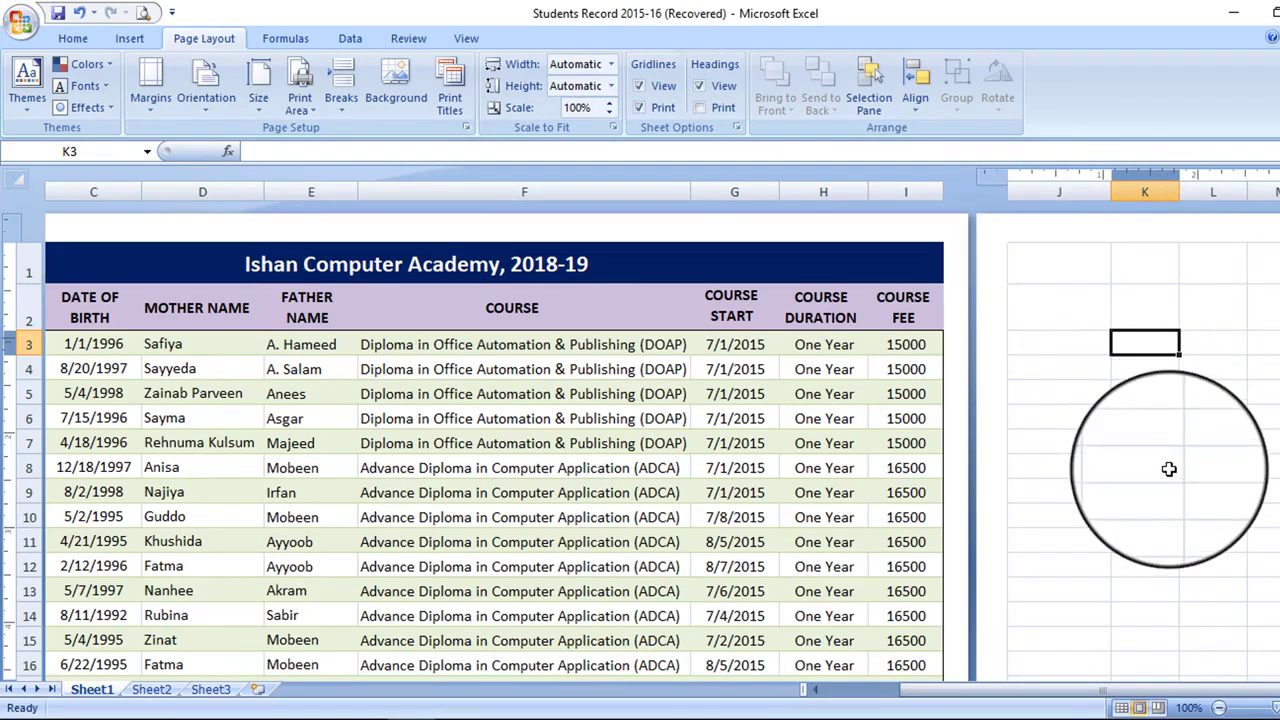
{"action": "left_click", "coordinate": [93, 492]}
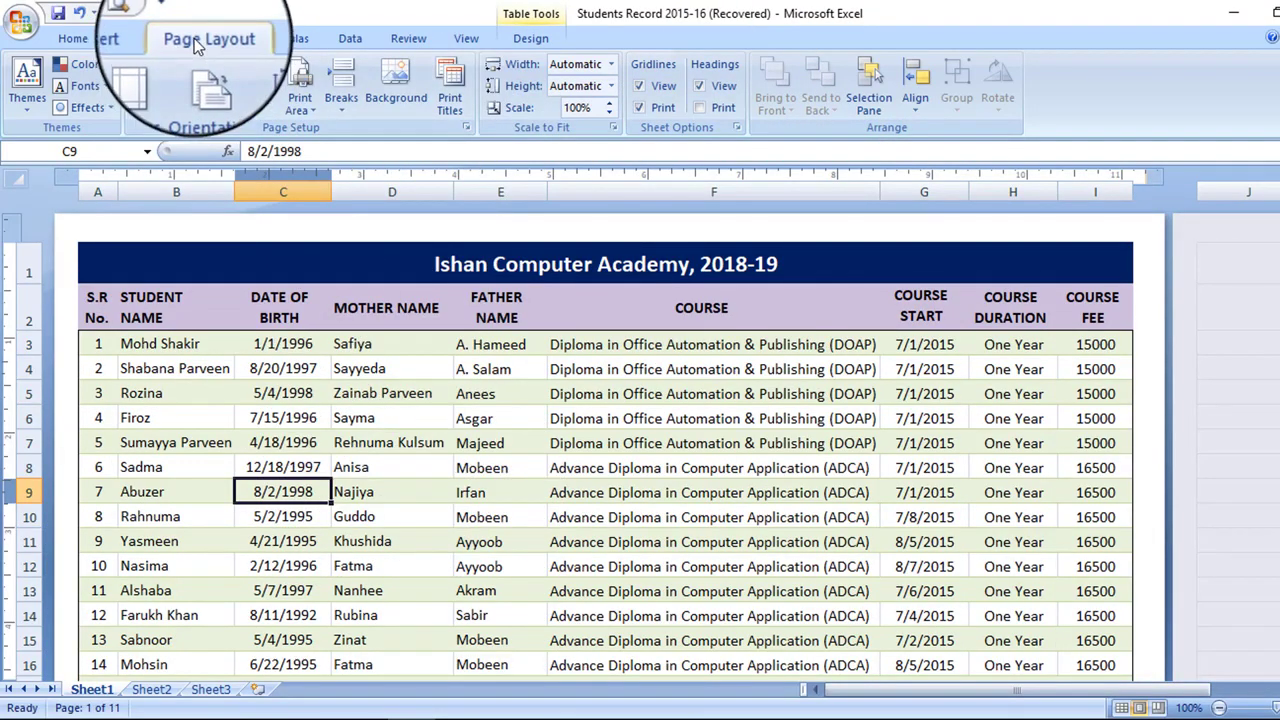
{"action": "left_click", "coordinate": [155, 112]}
{"action": "left_click", "coordinate": [513, 484]}
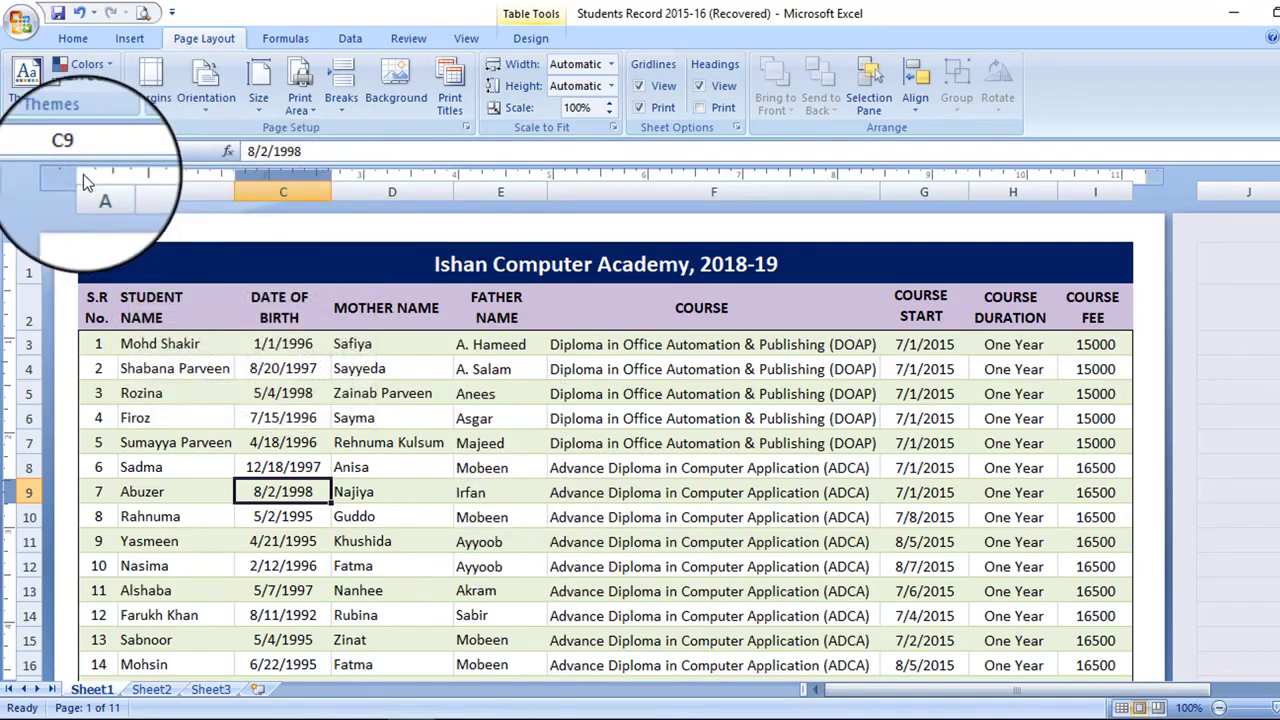
{"action": "left_click_drag", "start_coordinate": [82, 173], "coordinate": [96, 179]}
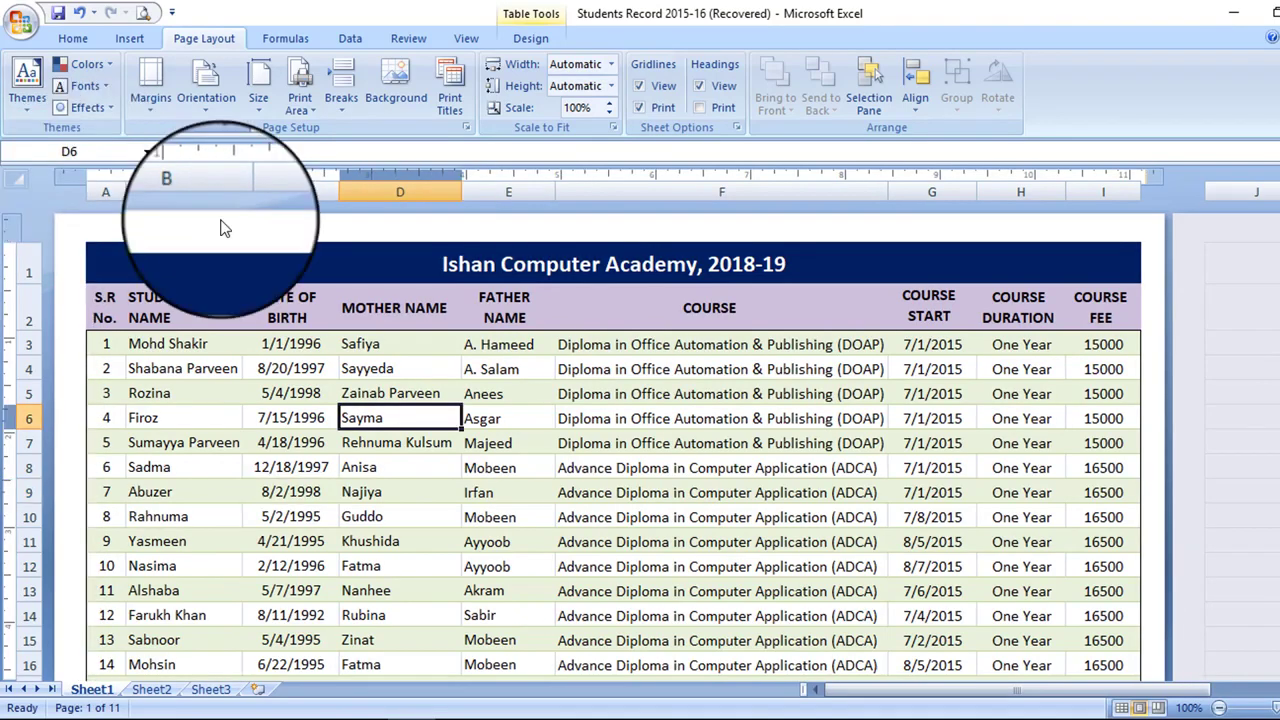
Review the Portrait and Landscape orientation choices and the paper sizes, keeping A4
{"action": "left_click", "coordinate": [206, 100]}
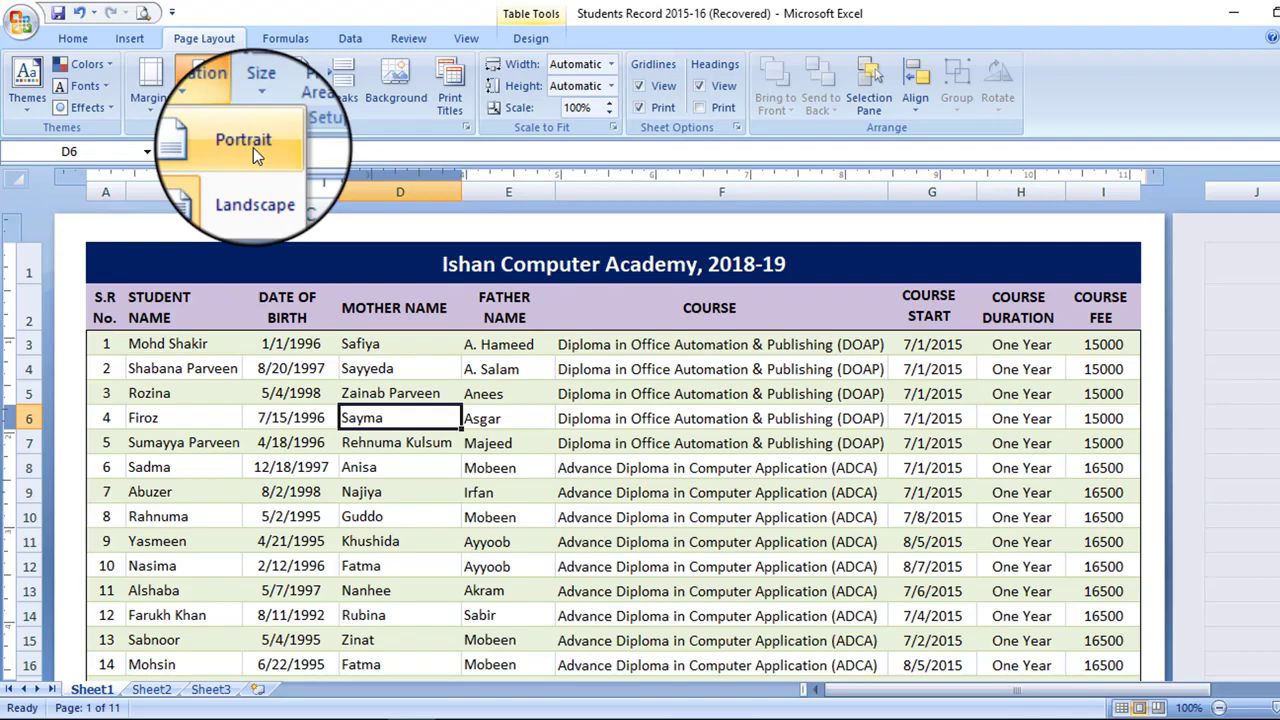
{"action": "left_click", "coordinate": [253, 147]}
{"action": "left_click", "coordinate": [255, 111]}
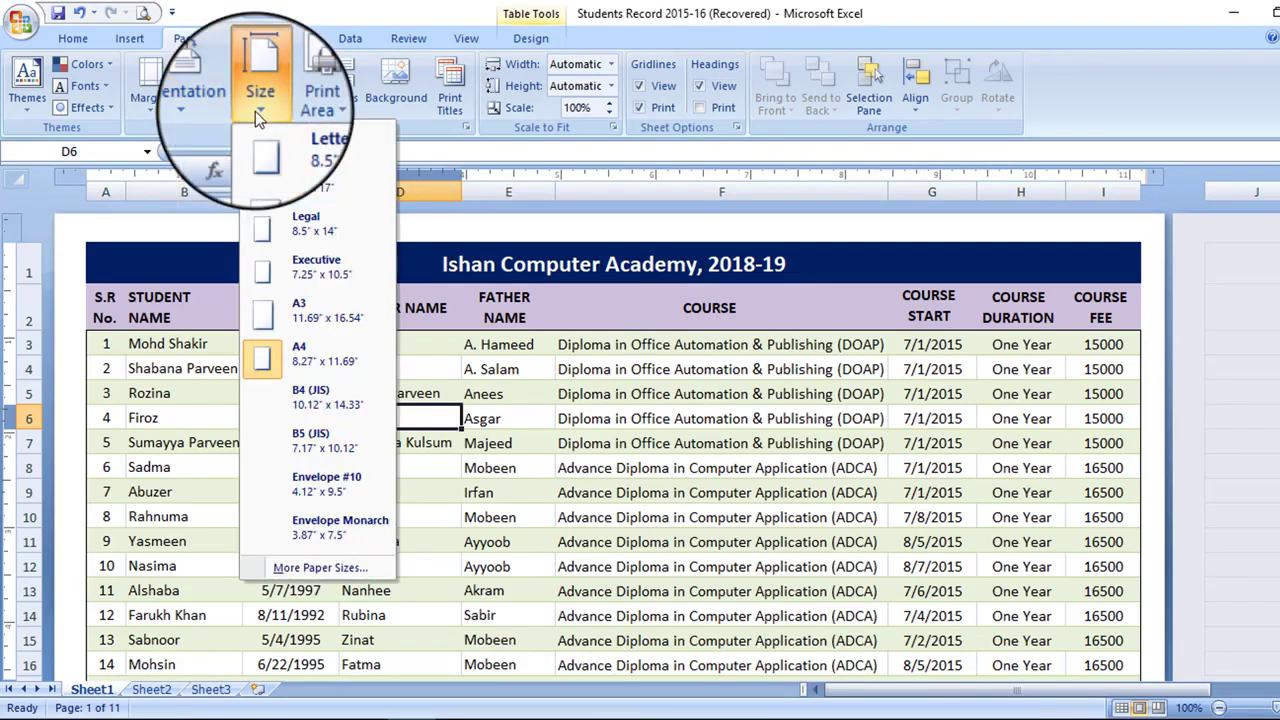
{"action": "left_click", "coordinate": [347, 365]}
Select the range A1:I12 and review the print area and page break options for it
{"action": "left_click", "coordinate": [310, 110]}
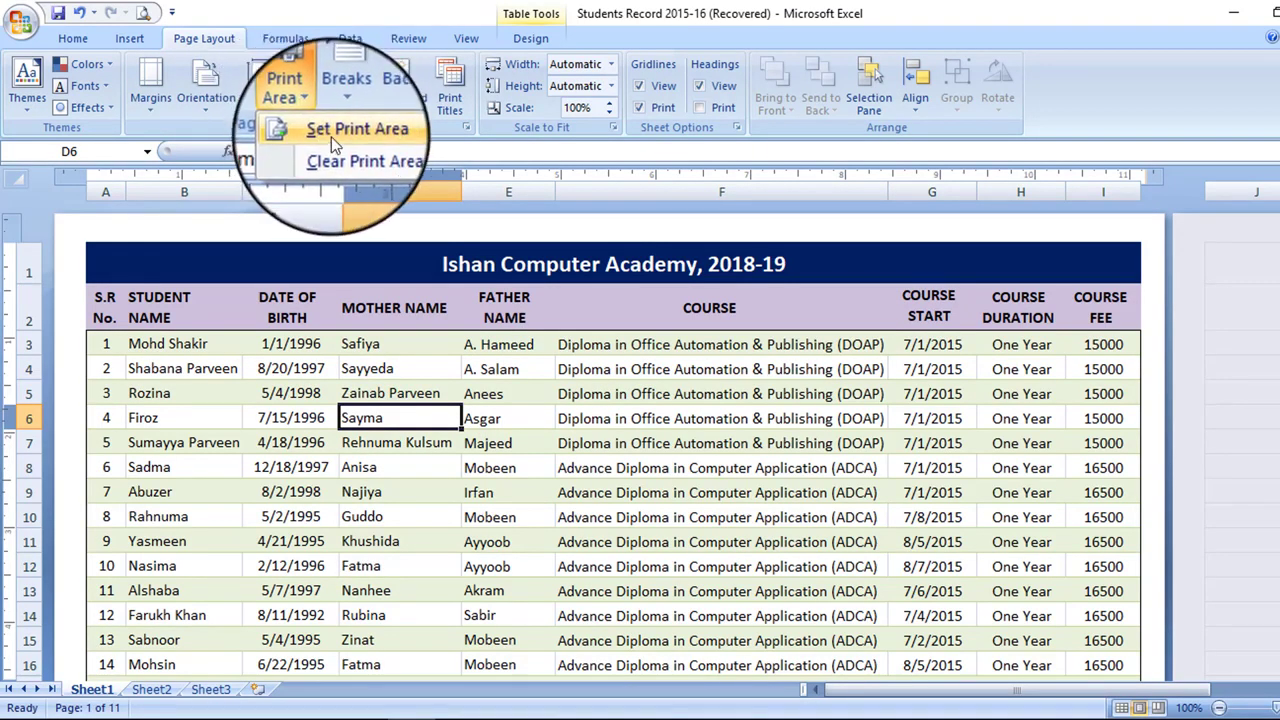
{"action": "left_click", "coordinate": [150, 262]}
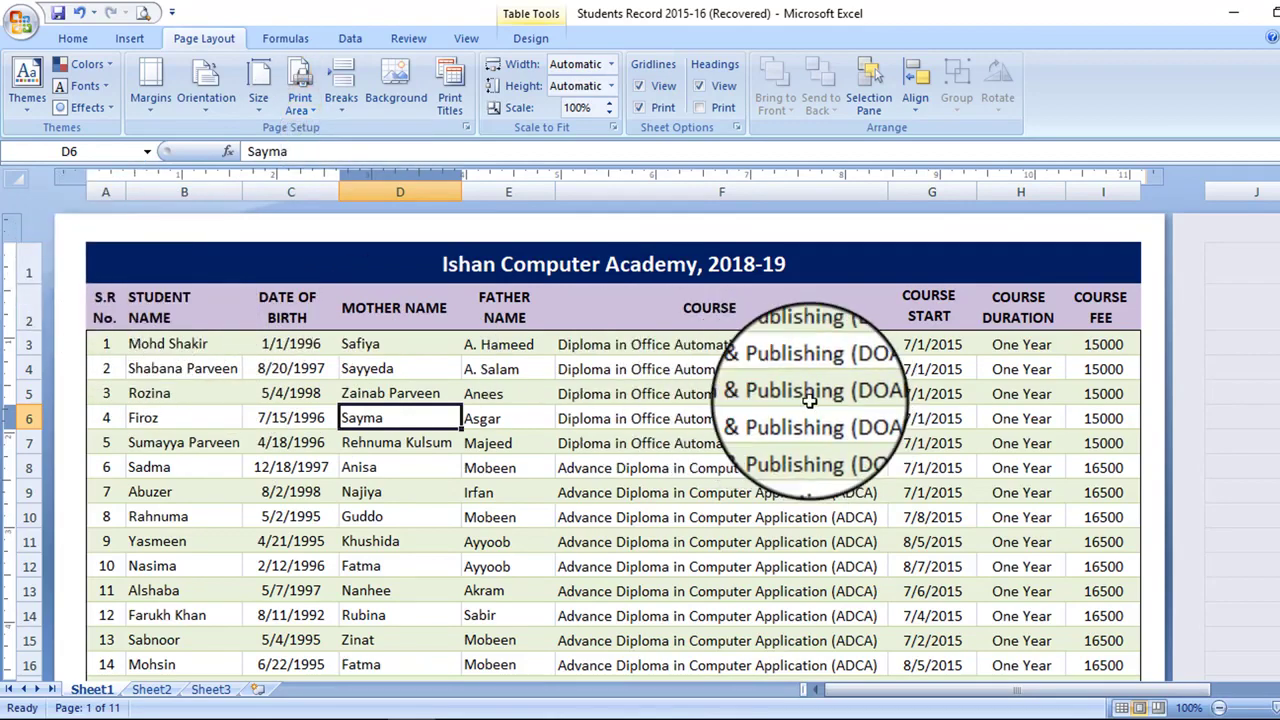
{"action": "left_click_drag", "start_coordinate": [209, 265], "coordinate": [940, 568]}
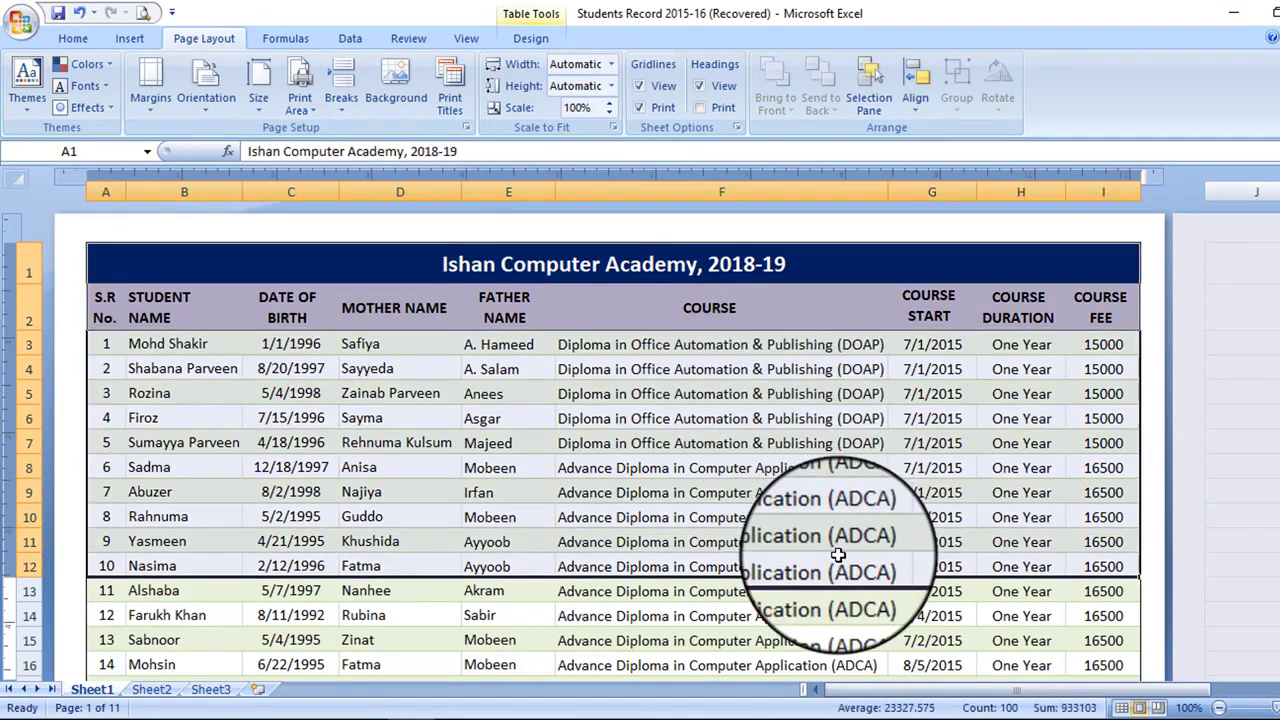
{"action": "left_click", "coordinate": [308, 112]}
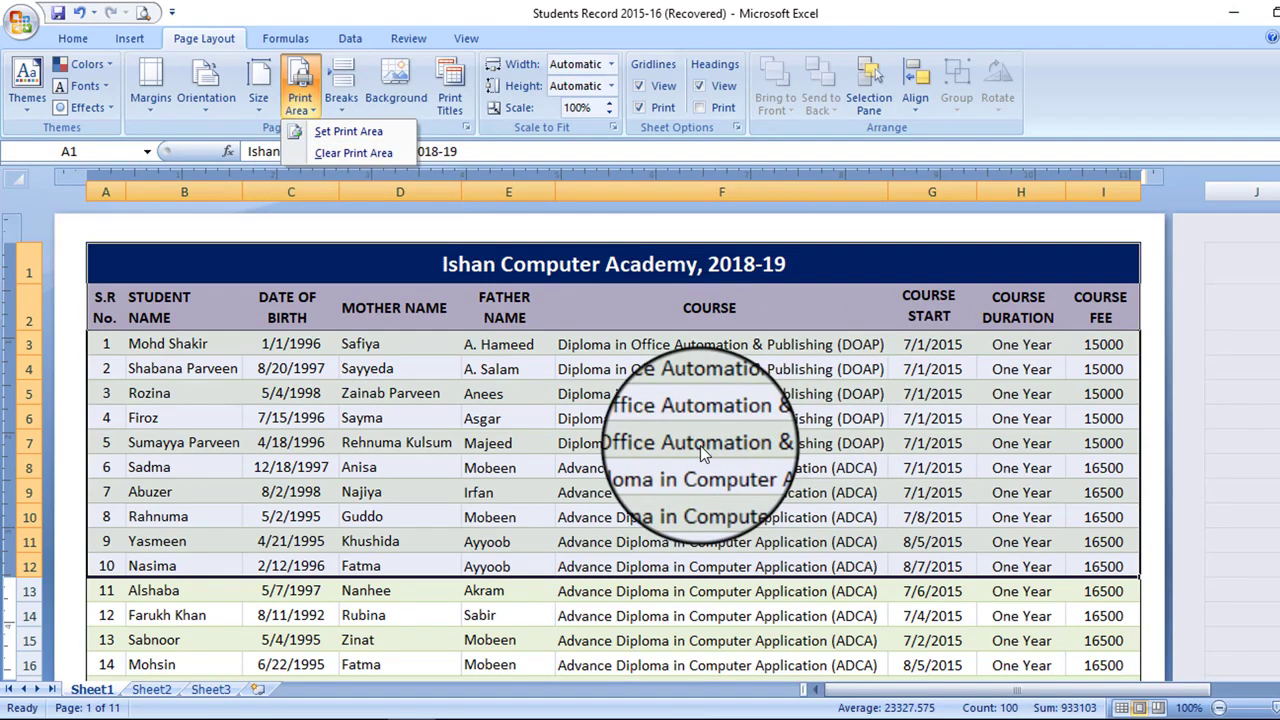
{"action": "key", "text": "Escape"}
{"action": "left_click", "coordinate": [350, 110]}
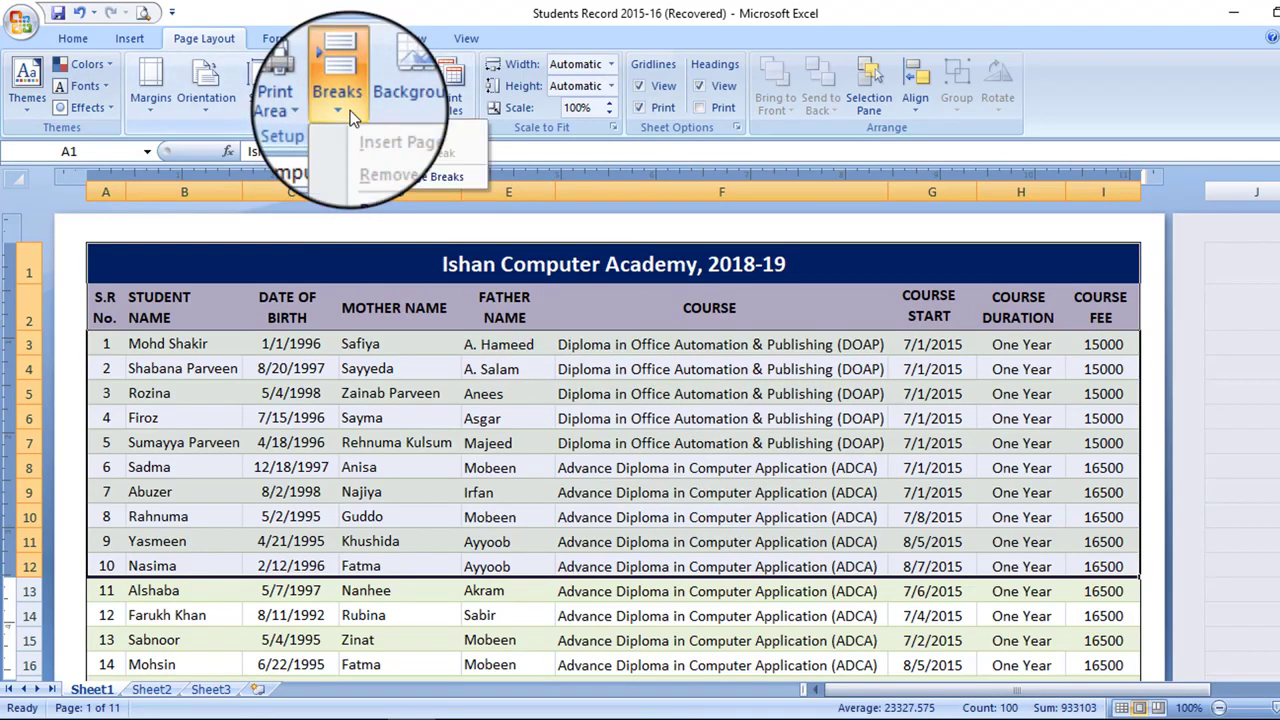
{"action": "left_click", "coordinate": [432, 368]}
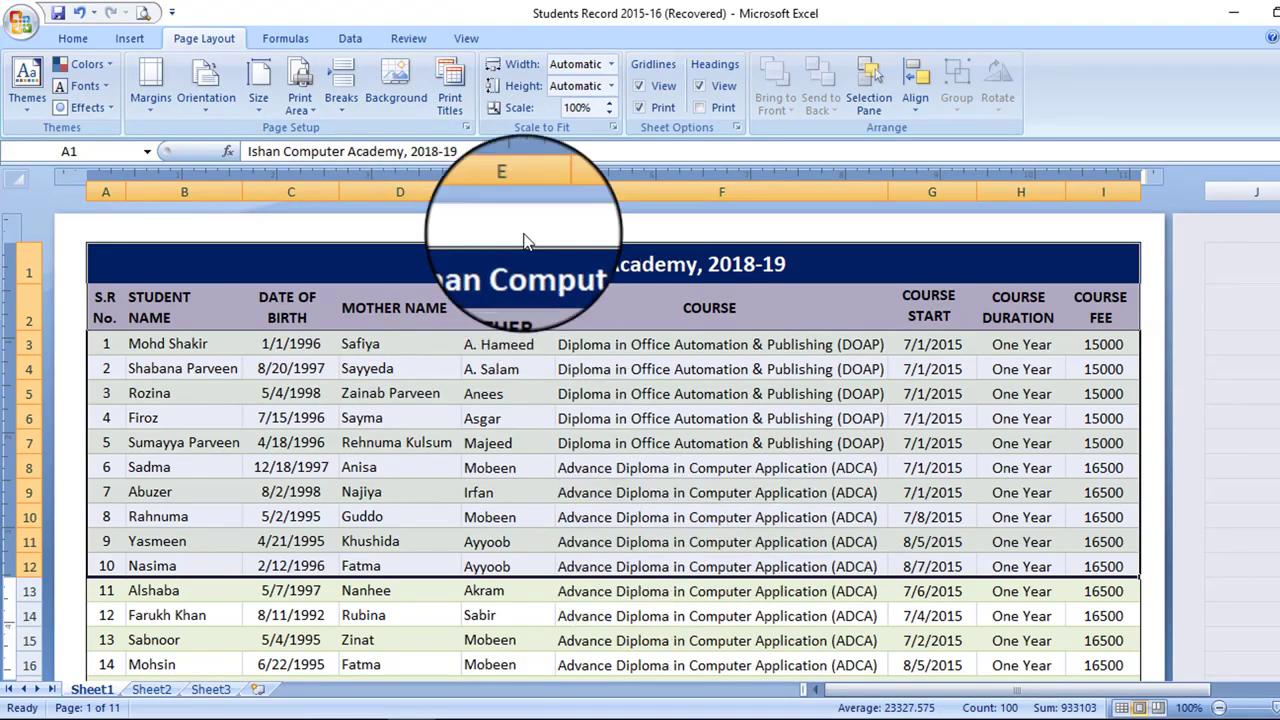
{"action": "left_click", "coordinate": [505, 369]}
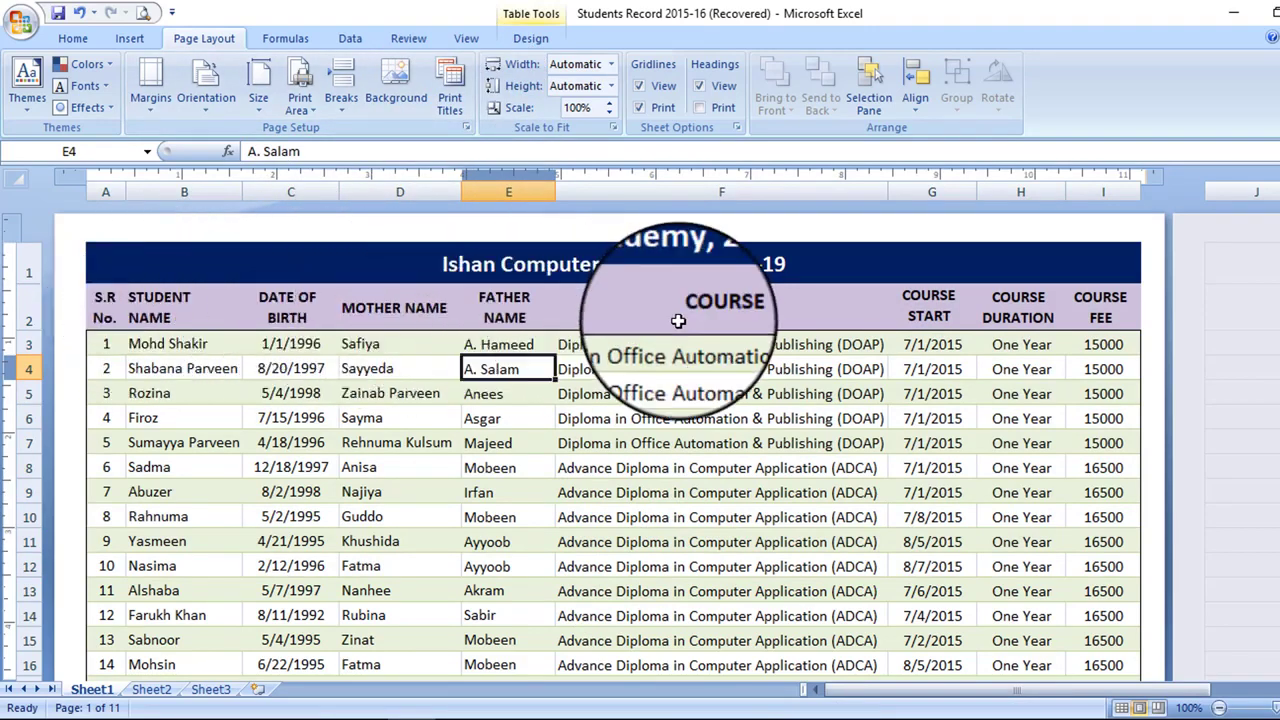